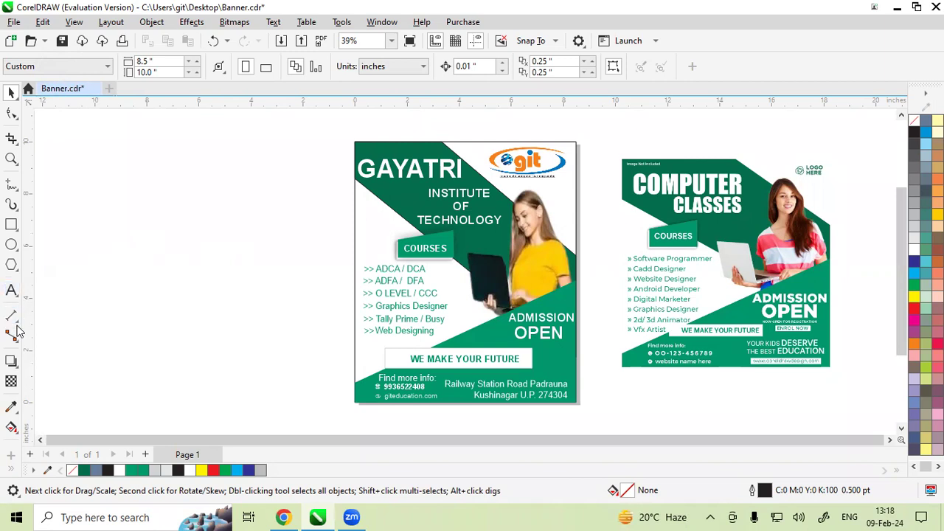
- Marquee-select all 34 Gayatri banner objects and group them with Ctrl+G
{"action": "left_click", "coordinate": [14, 318]}
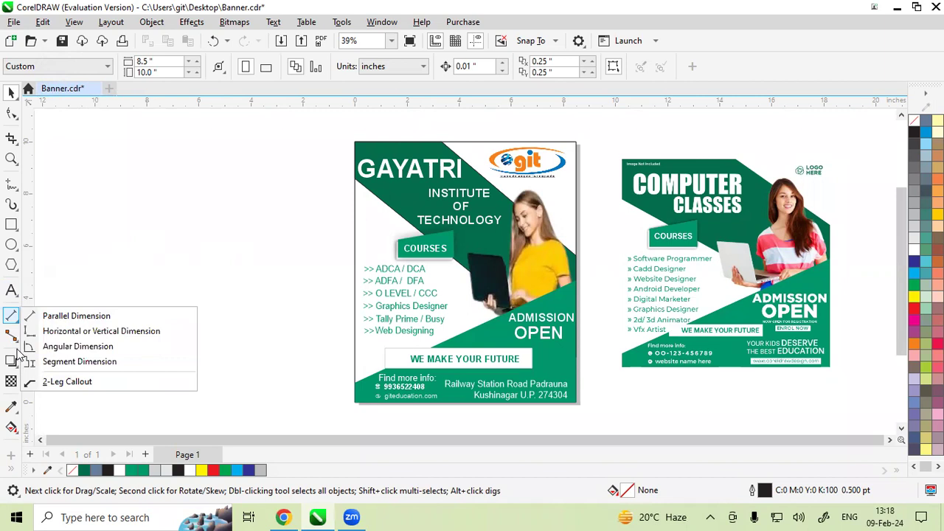
{"action": "mouse_move", "coordinate": [16, 341]}
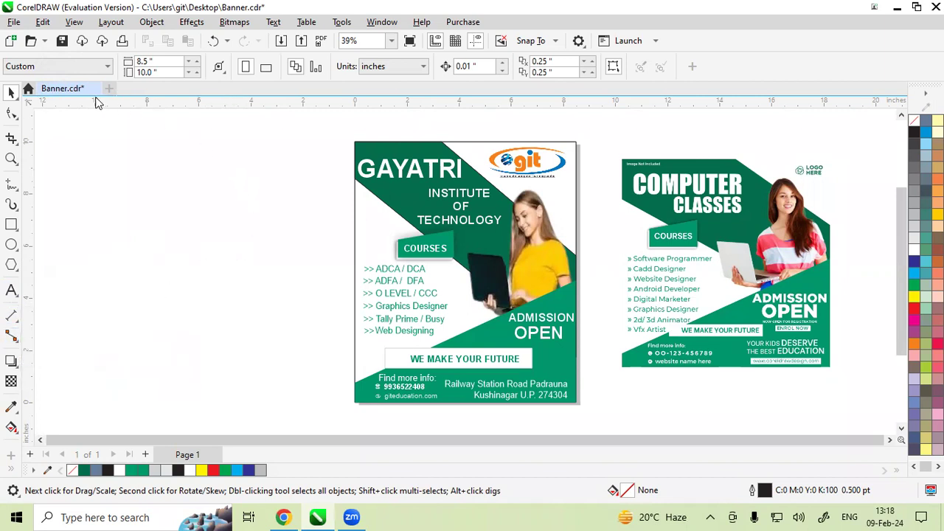
{"action": "left_click_drag", "start_coordinate": [339, 160], "coordinate": [590, 419]}
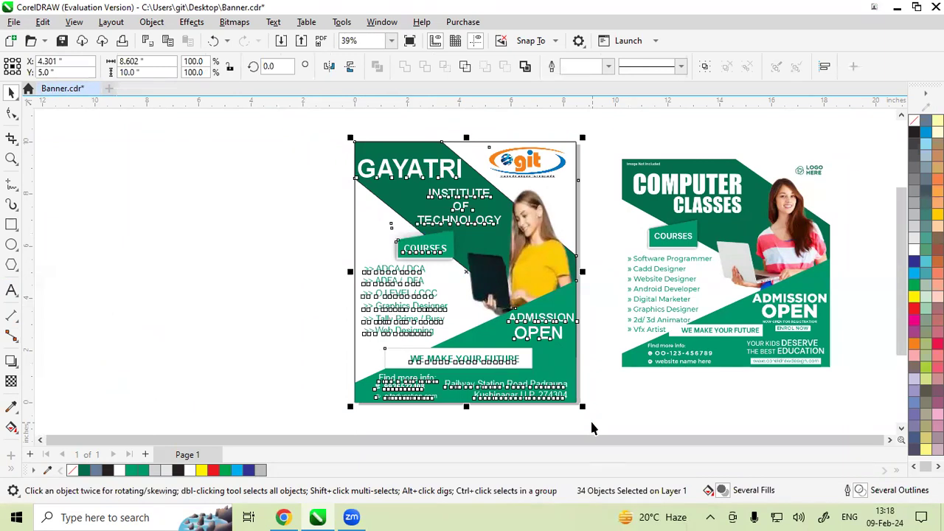
{"action": "left_click", "coordinate": [323, 141]}
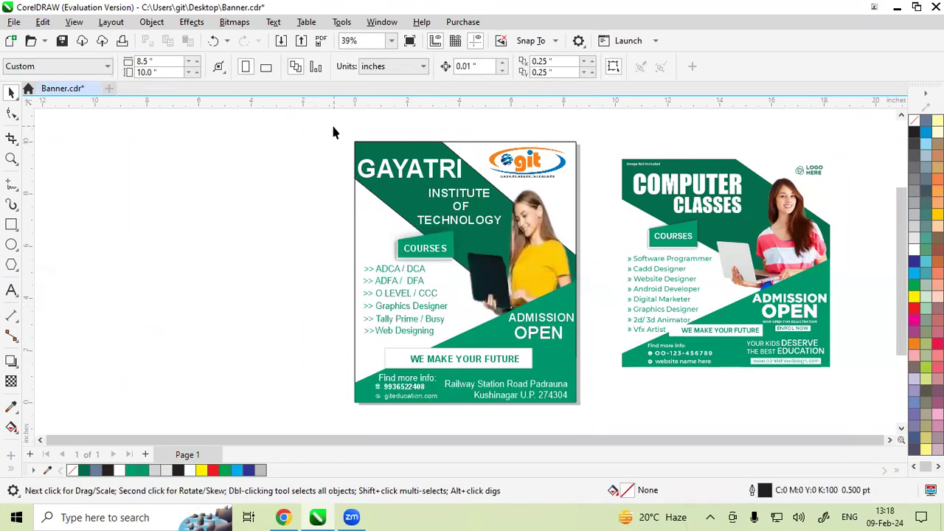
{"action": "left_click_drag", "start_coordinate": [334, 141], "coordinate": [599, 434]}
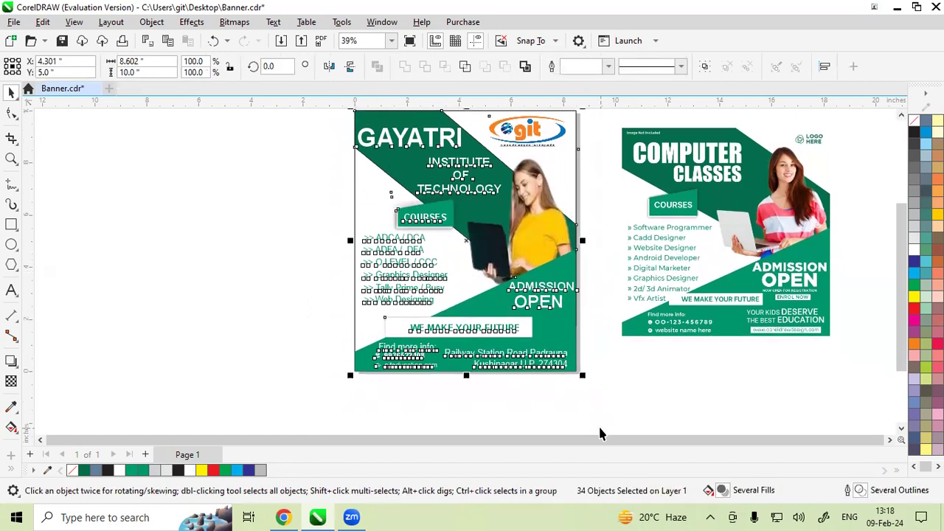
{"action": "key", "text": "ctrl+g"}
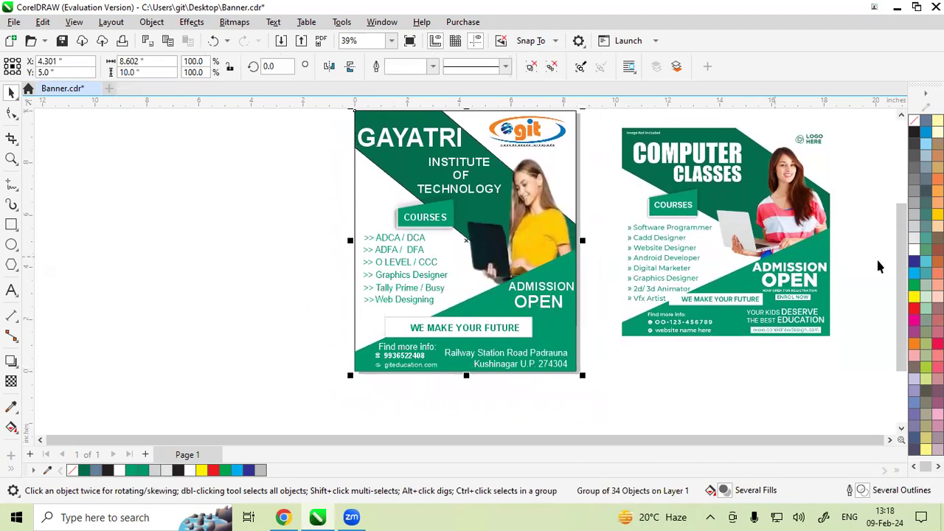
- Drag the grouped banner off the page to the left, undo the move, and start a new document
{"action": "scroll", "coordinate": [901, 223], "scroll_direction": "up", "scroll_amount": 1}
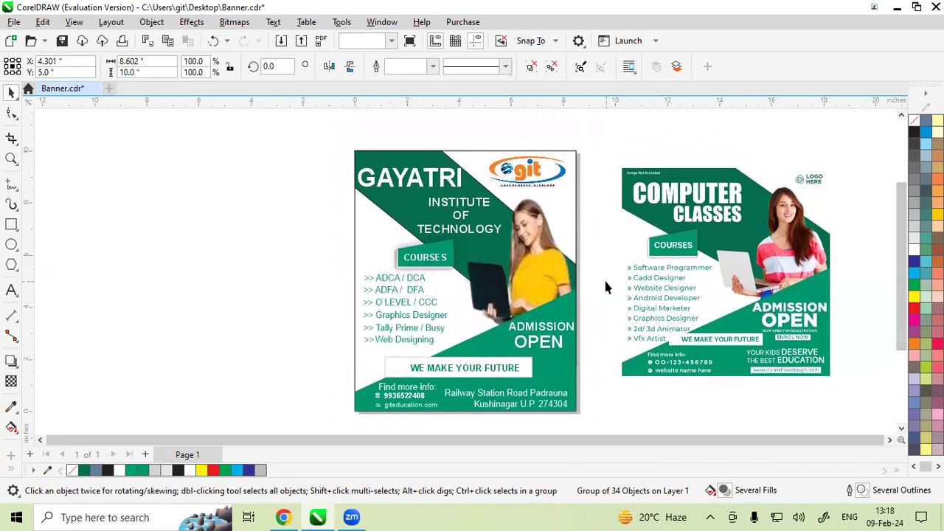
{"action": "left_click", "coordinate": [607, 285]}
{"action": "left_click_drag", "start_coordinate": [530, 328], "coordinate": [351, 293]}
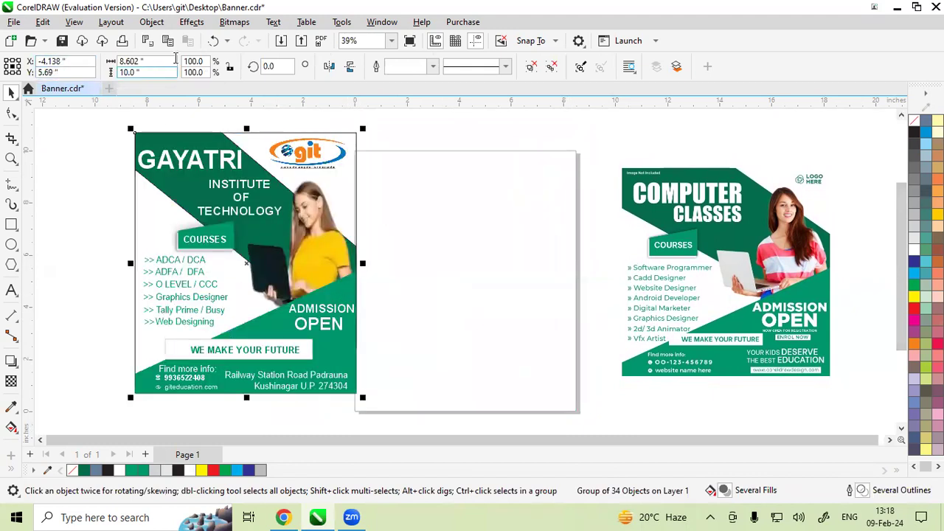
{"action": "left_click", "coordinate": [213, 40]}
{"action": "left_click", "coordinate": [150, 139]}
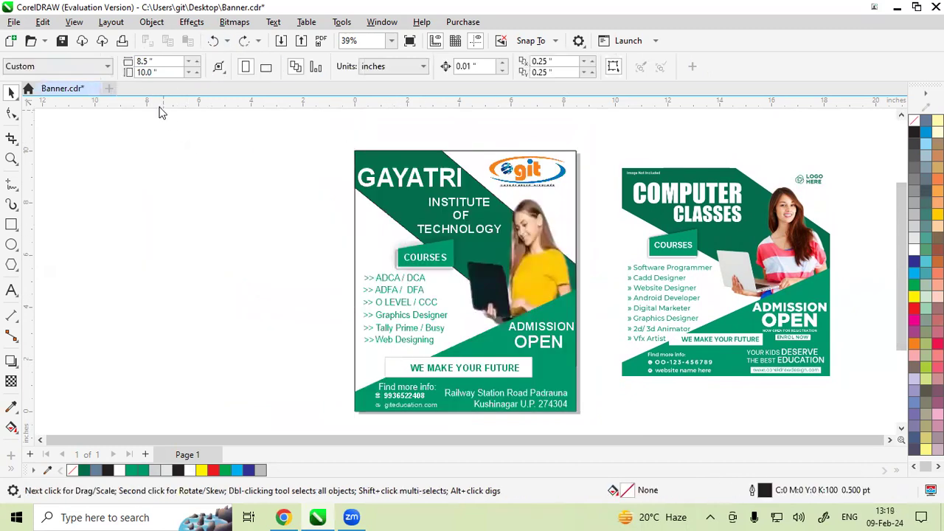
{"action": "left_click", "coordinate": [106, 89]}
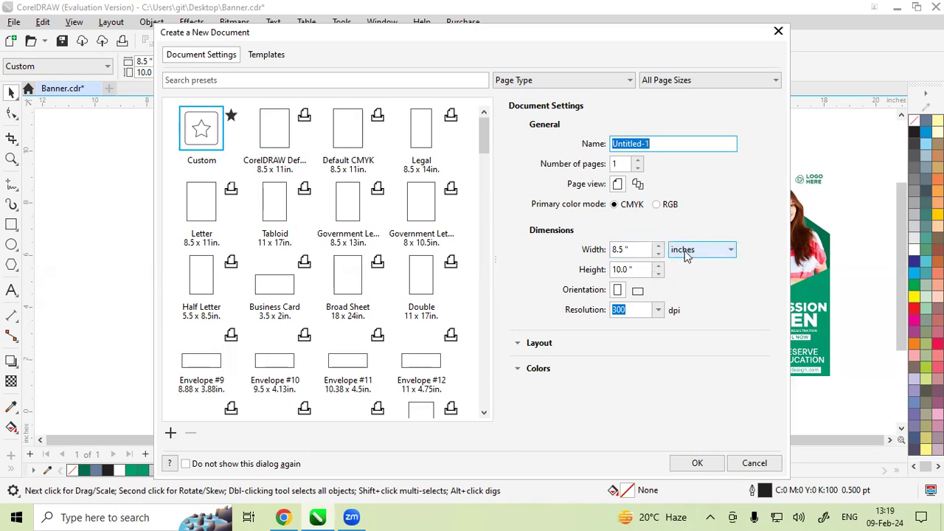
- Create the new document with a width of 5 in and a height of 3 in
{"action": "double_click", "coordinate": [642, 250]}
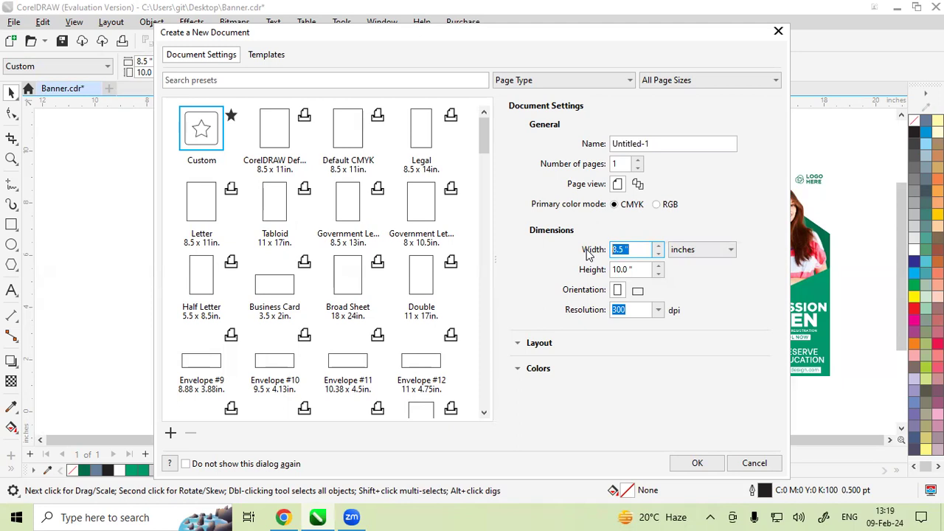
{"action": "type", "text": "5"}
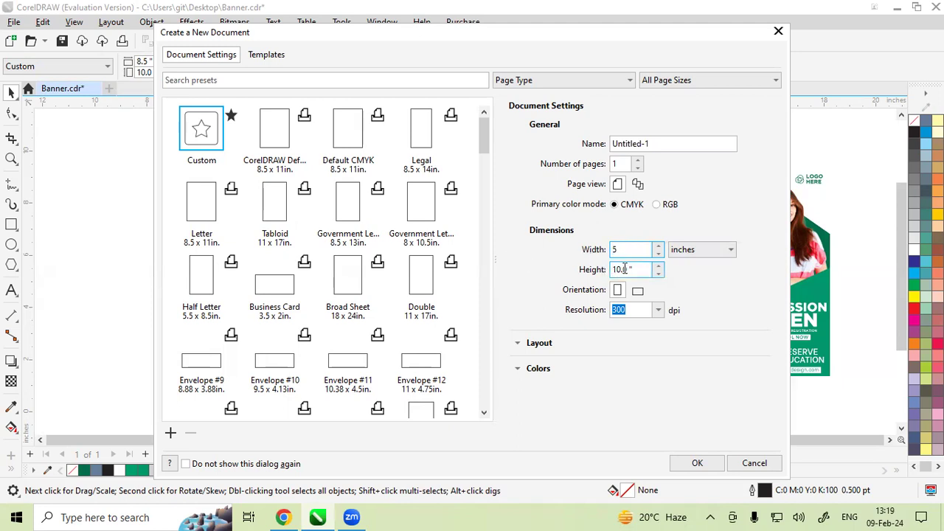
{"action": "left_click_drag", "start_coordinate": [638, 269], "coordinate": [582, 270]}
{"action": "type", "text": "3"}
{"action": "left_click", "coordinate": [658, 272]}
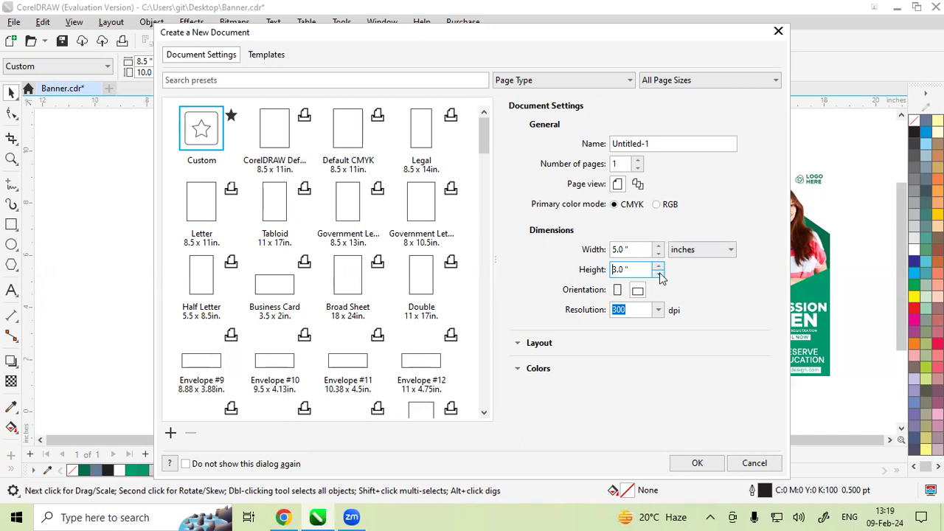
{"action": "left_click", "coordinate": [658, 265]}
{"action": "left_click", "coordinate": [683, 464]}
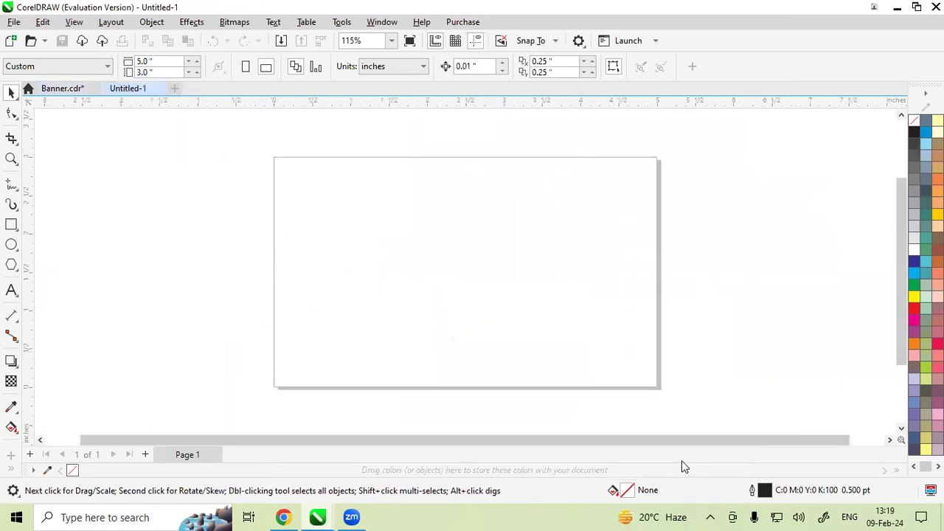
- Zoom out on the blank 5 × 3 in Untitled-1 page and open the Import dialog
{"action": "scroll", "coordinate": [668, 329], "scroll_direction": "down", "scroll_amount": 2}
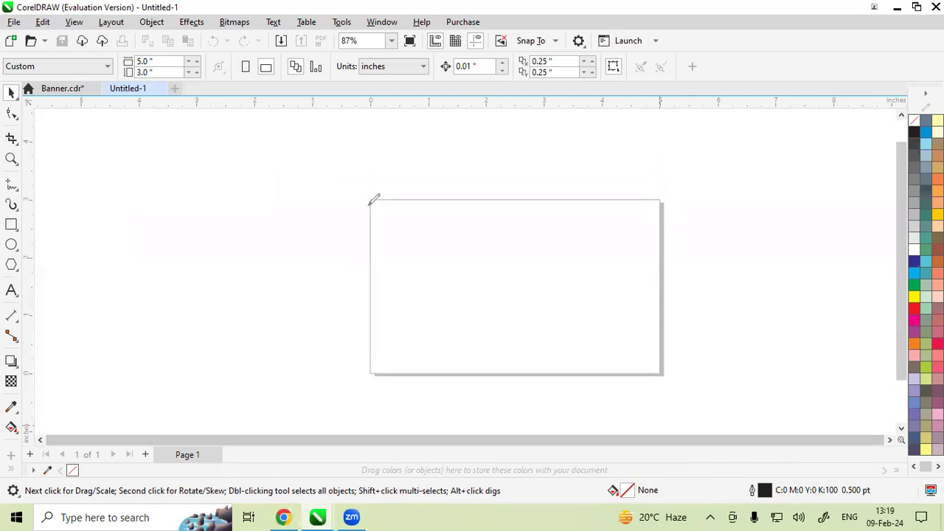
{"action": "left_click_drag", "start_coordinate": [415, 199], "coordinate": [544, 197]}
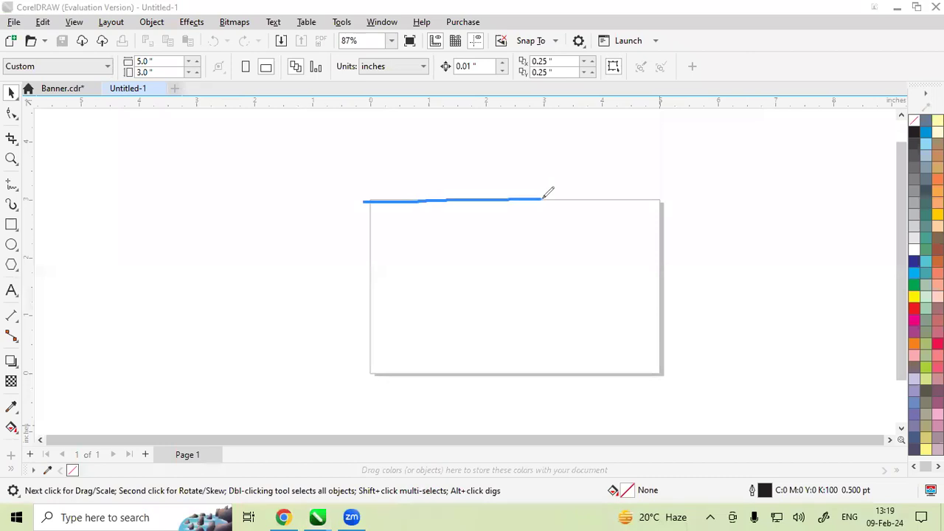
{"action": "left_click_drag", "start_coordinate": [365, 201], "coordinate": [367, 314]}
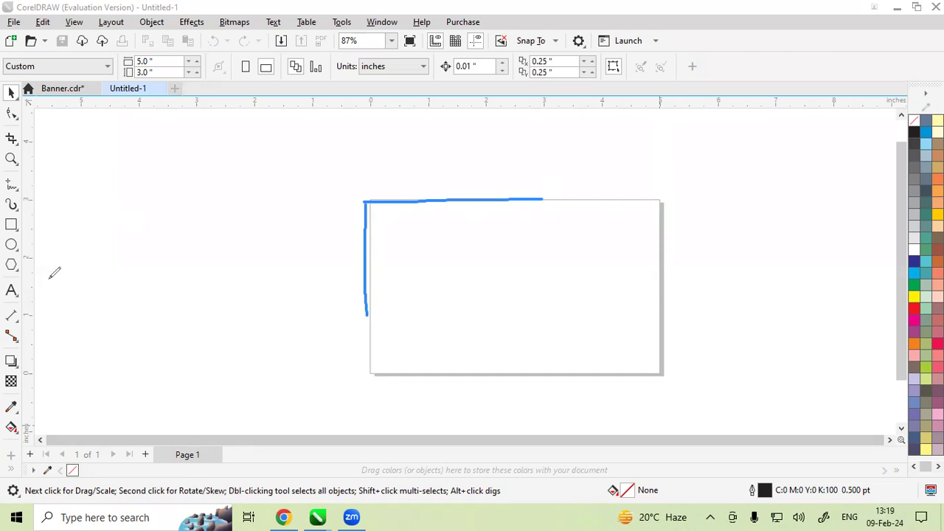
{"action": "key", "text": "Escape"}
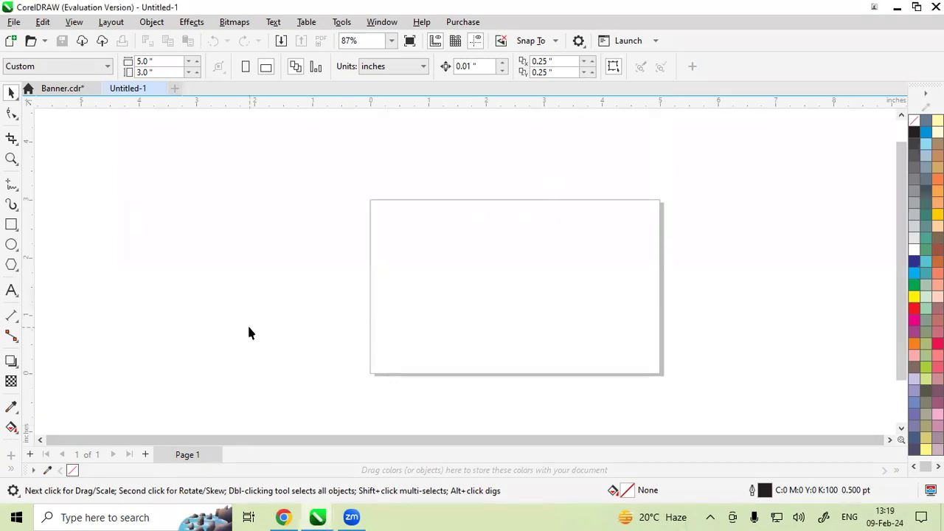
{"action": "left_click", "coordinate": [281, 42]}
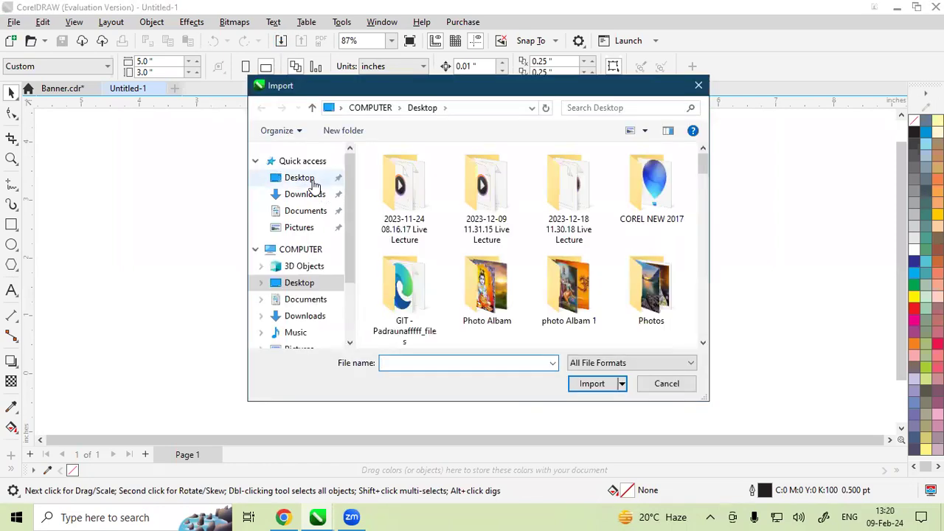
- Browse to the Desktop folder and select image file b
{"action": "left_click", "coordinate": [313, 180]}
{"action": "left_click_drag", "start_coordinate": [704, 173], "coordinate": [705, 189]}
{"action": "left_click", "coordinate": [550, 216]}
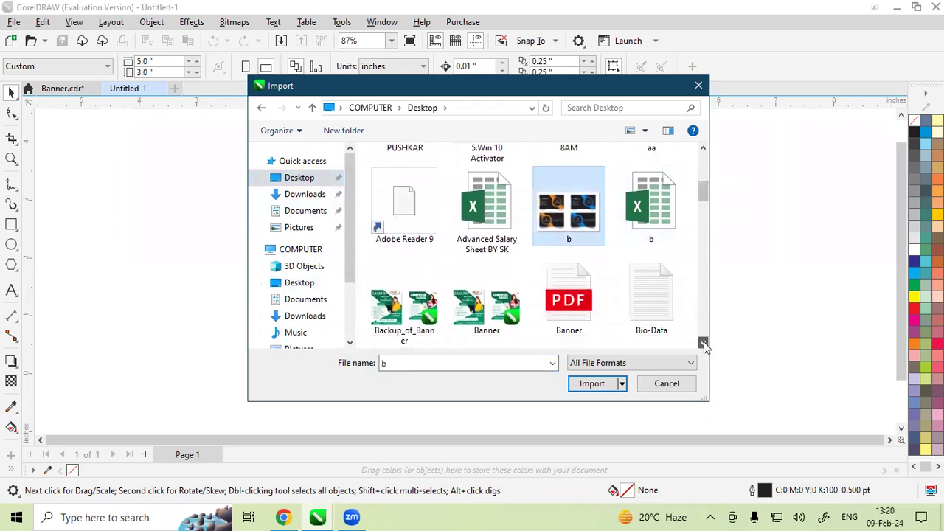
{"action": "scroll", "coordinate": [703, 342], "scroll_direction": "down", "scroll_amount": 3}
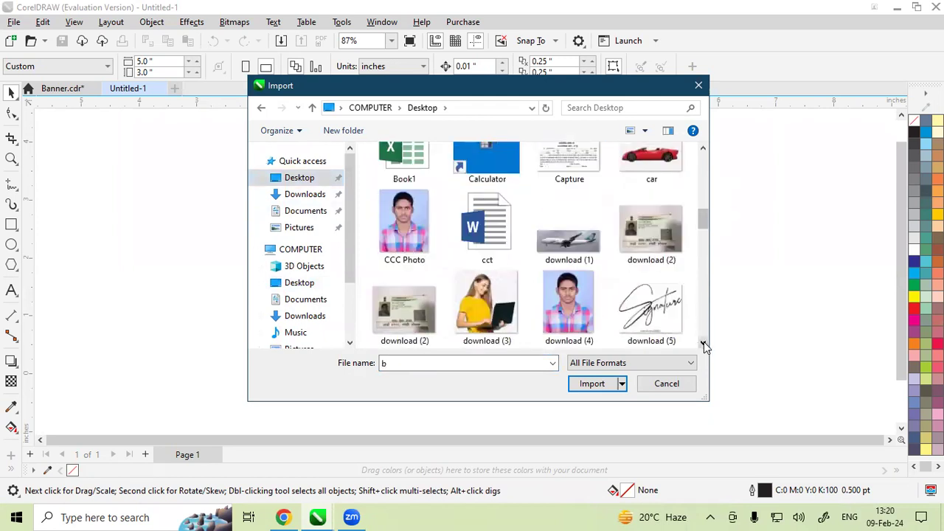
{"action": "scroll", "coordinate": [704, 345], "scroll_direction": "down", "scroll_amount": 3}
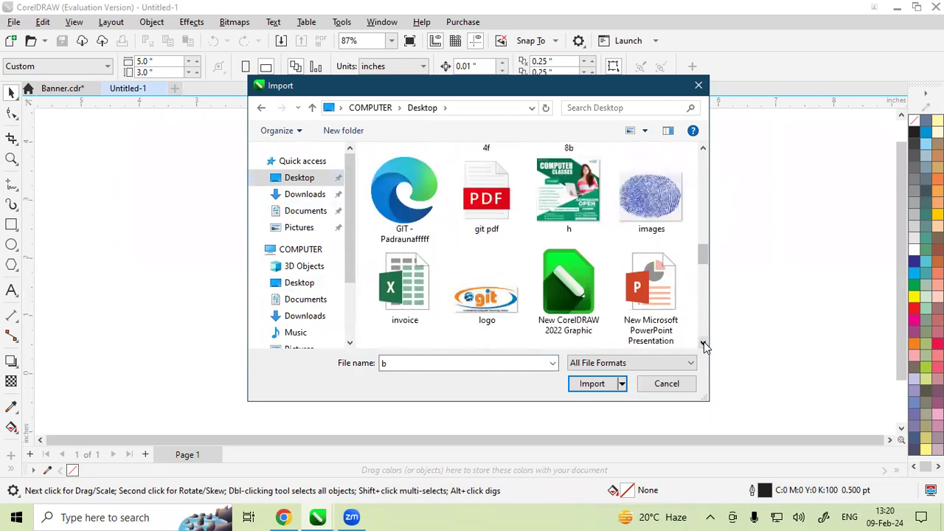
{"action": "scroll", "coordinate": [704, 345], "scroll_direction": "down", "scroll_amount": 1}
{"action": "scroll", "coordinate": [703, 343], "scroll_direction": "down", "scroll_amount": 3}
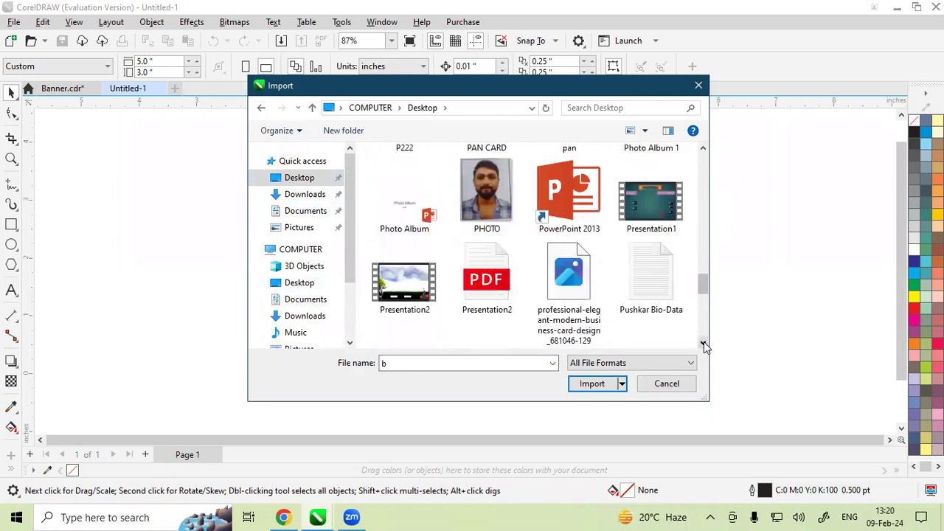
{"action": "scroll", "coordinate": [703, 341], "scroll_direction": "down", "scroll_amount": 1}
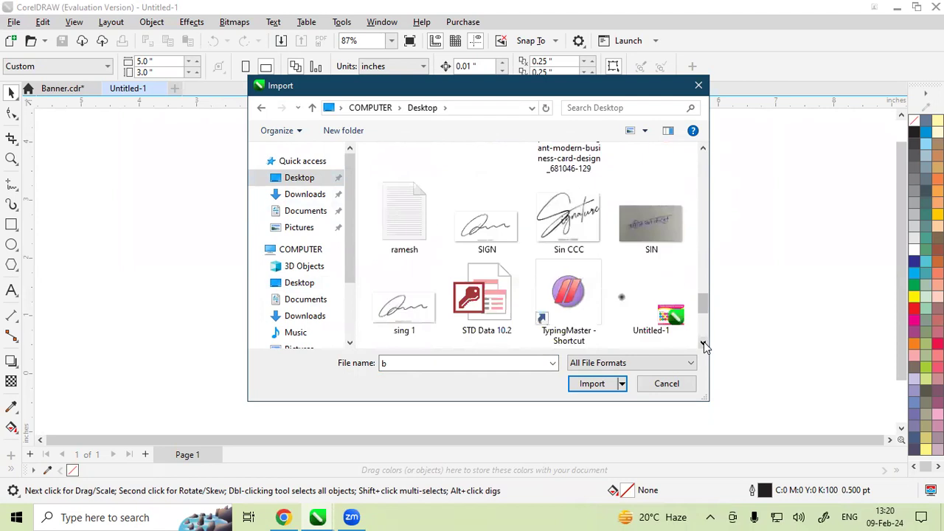
{"action": "scroll", "coordinate": [704, 341], "scroll_direction": "down", "scroll_amount": 2}
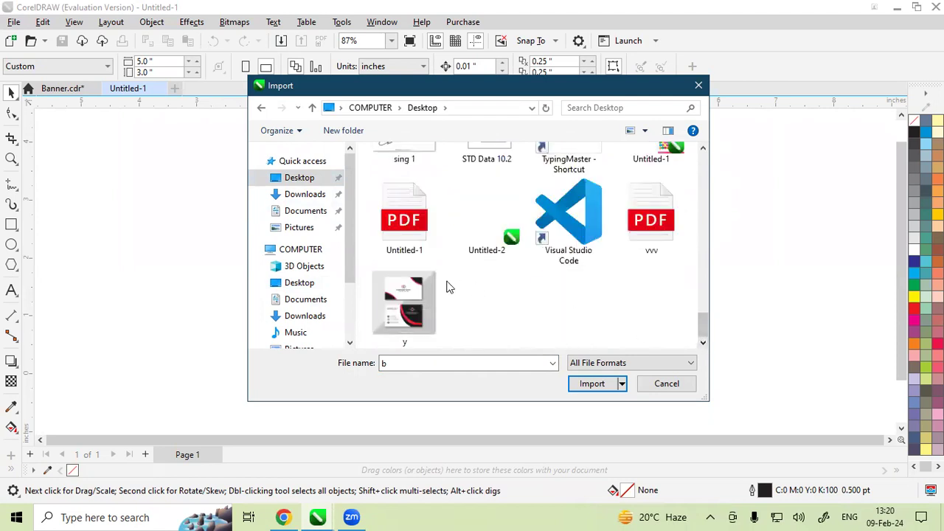
- Add image y to the selection and import both files
{"action": "left_click", "coordinate": [392, 293], "text": "ctrl"}
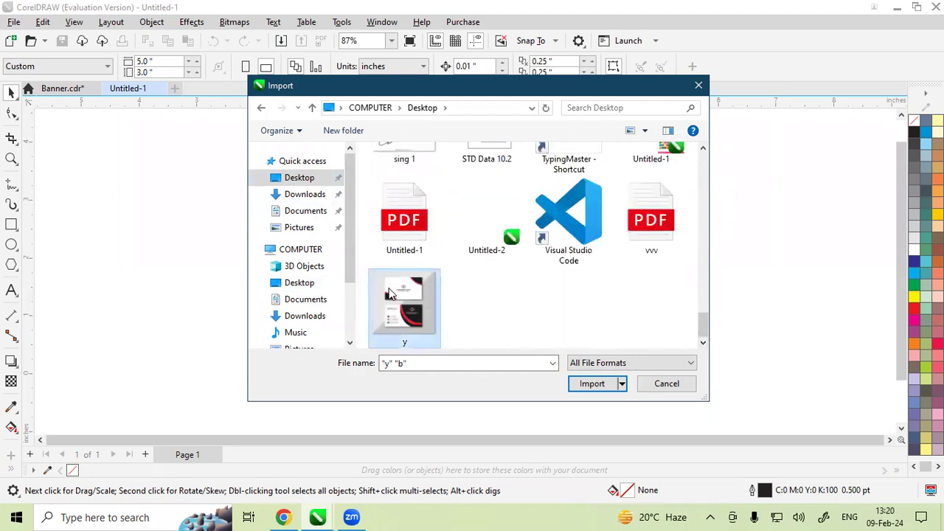
{"action": "left_click", "coordinate": [702, 149]}
{"action": "left_click", "coordinate": [702, 149]}
{"action": "left_click", "coordinate": [703, 149]}
{"action": "left_click", "coordinate": [702, 148]}
{"action": "left_click", "coordinate": [702, 149]}
{"action": "left_click", "coordinate": [703, 149]}
{"action": "left_click", "coordinate": [703, 149]}
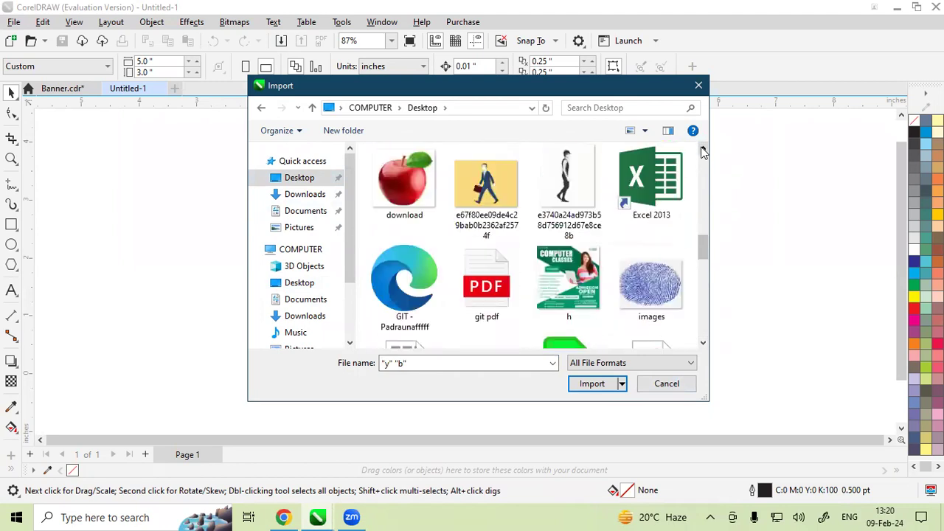
{"action": "left_click", "coordinate": [703, 149]}
{"action": "left_click", "coordinate": [702, 150]}
{"action": "left_click", "coordinate": [703, 150]}
{"action": "left_click", "coordinate": [703, 150]}
{"action": "left_click", "coordinate": [703, 150]}
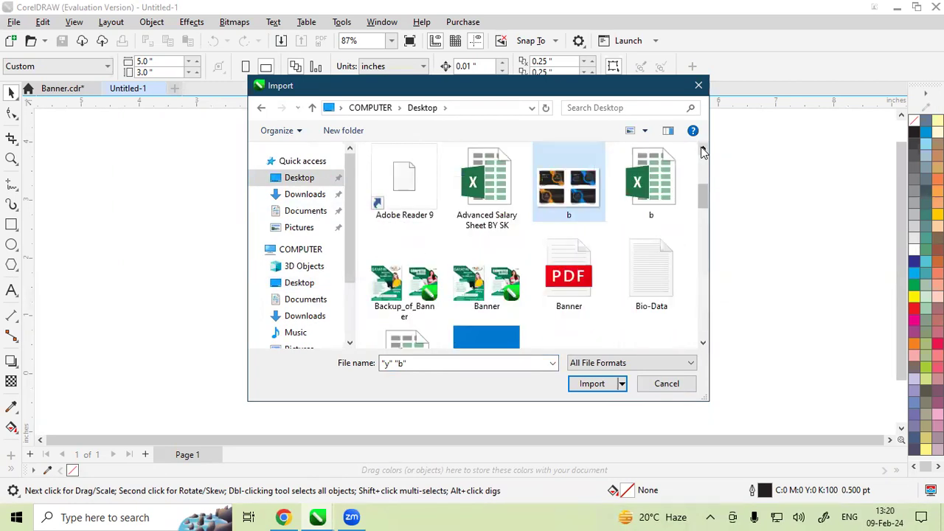
{"action": "left_click", "coordinate": [703, 149]}
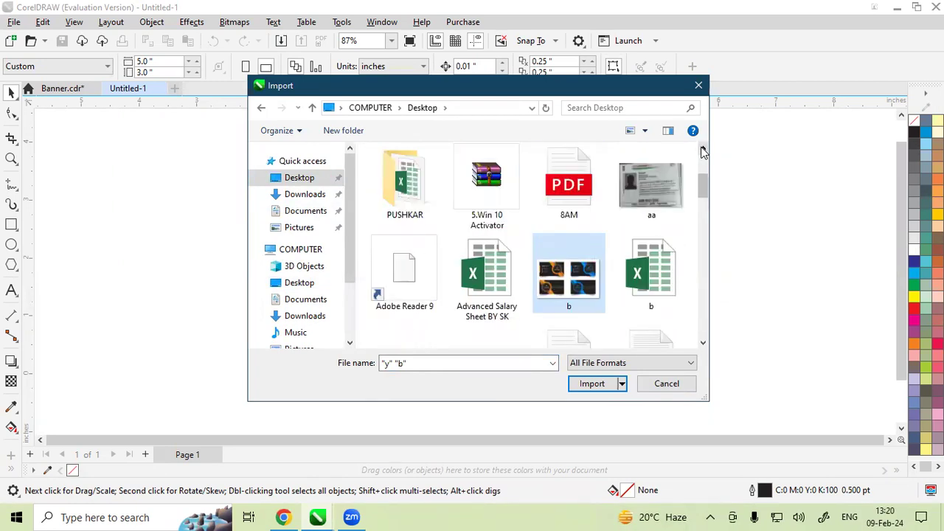
{"action": "left_click", "coordinate": [703, 150]}
{"action": "left_click", "coordinate": [703, 150]}
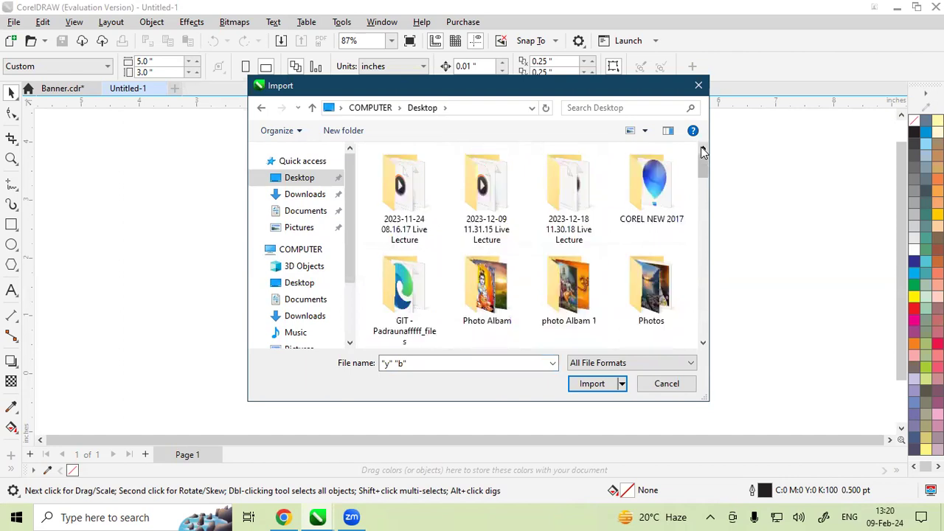
{"action": "left_click", "coordinate": [592, 384]}
- Place b.jpg and y.jpg on the workspace and move the four-card sample aside
{"action": "left_click_drag", "start_coordinate": [140, 177], "coordinate": [267, 254]}
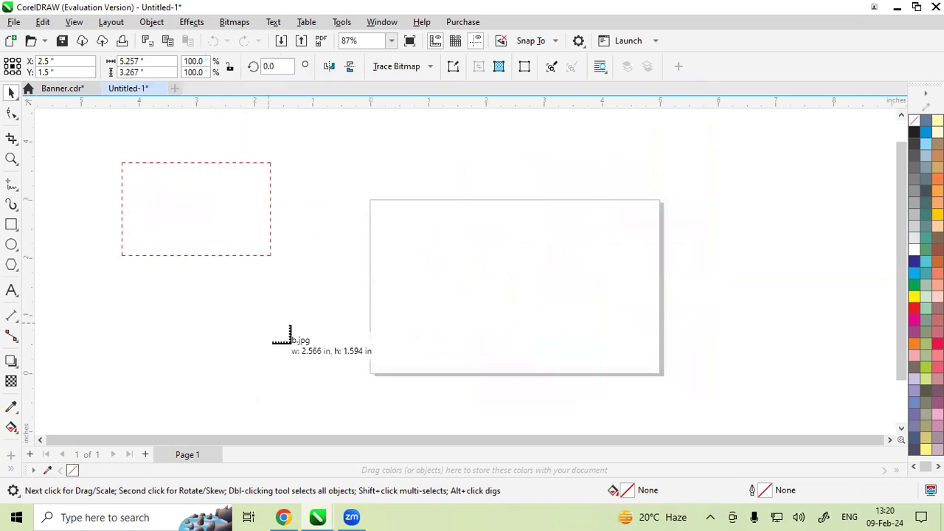
{"action": "left_click_drag", "start_coordinate": [336, 127], "coordinate": [516, 308]}
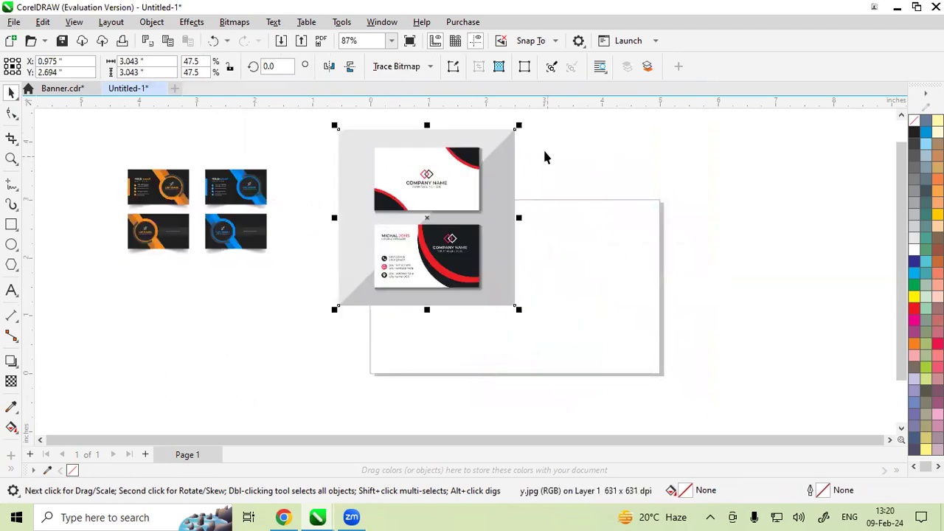
{"action": "left_click", "coordinate": [647, 316]}
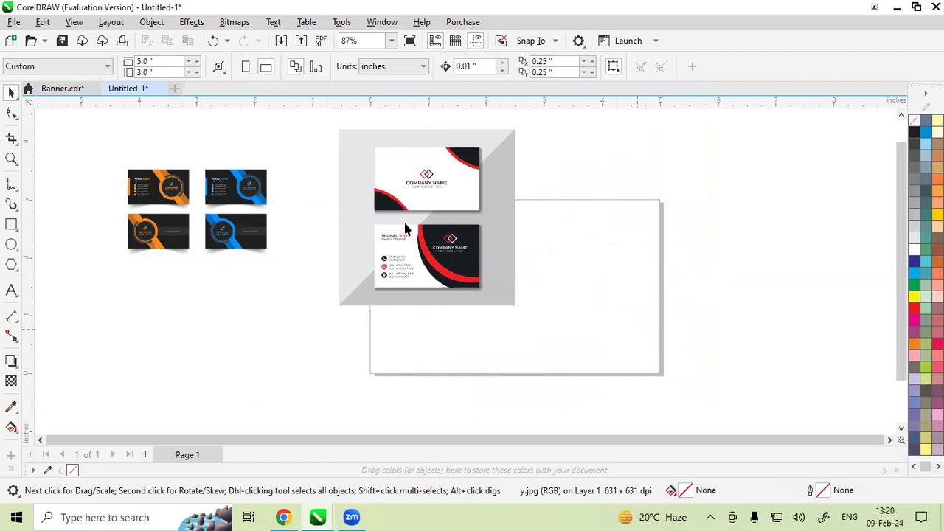
{"action": "left_click", "coordinate": [174, 197]}
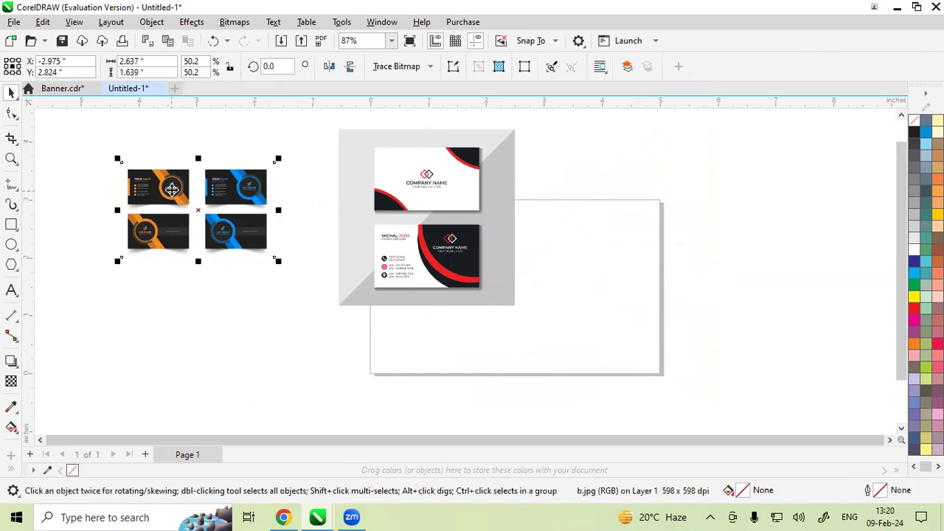
{"action": "left_click_drag", "start_coordinate": [173, 198], "coordinate": [896, 422]}
- Position the red-and-black card image right of the page, enlarged to about 7.29 × 7.29 in
{"action": "left_click_drag", "start_coordinate": [462, 175], "coordinate": [830, 232]}
{"action": "left_click_drag", "start_coordinate": [680, 440], "coordinate": [754, 443]}
{"action": "left_click_drag", "start_coordinate": [643, 306], "coordinate": [636, 264]}
{"action": "left_click_drag", "start_coordinate": [746, 395], "coordinate": [817, 285]}
{"action": "left_click", "coordinate": [558, 269]}
{"action": "left_click_drag", "start_coordinate": [558, 269], "coordinate": [544, 262]}
{"action": "left_click_drag", "start_coordinate": [687, 317], "coordinate": [778, 410]}
{"action": "left_click_drag", "start_coordinate": [650, 331], "coordinate": [639, 260]}
{"action": "left_click_drag", "start_coordinate": [768, 338], "coordinate": [878, 442]}
{"action": "left_click_drag", "start_coordinate": [637, 299], "coordinate": [627, 251]}
{"action": "left_click", "coordinate": [332, 361]}
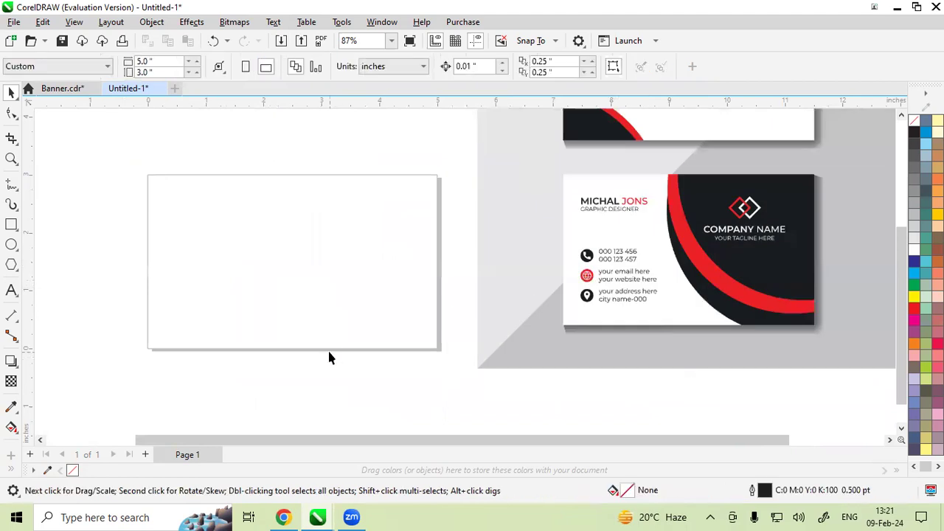
- Add a 5 × 3 in page-sized rectangle and a diagonal line from its top to right edge
{"action": "double_click", "coordinate": [11, 225]}
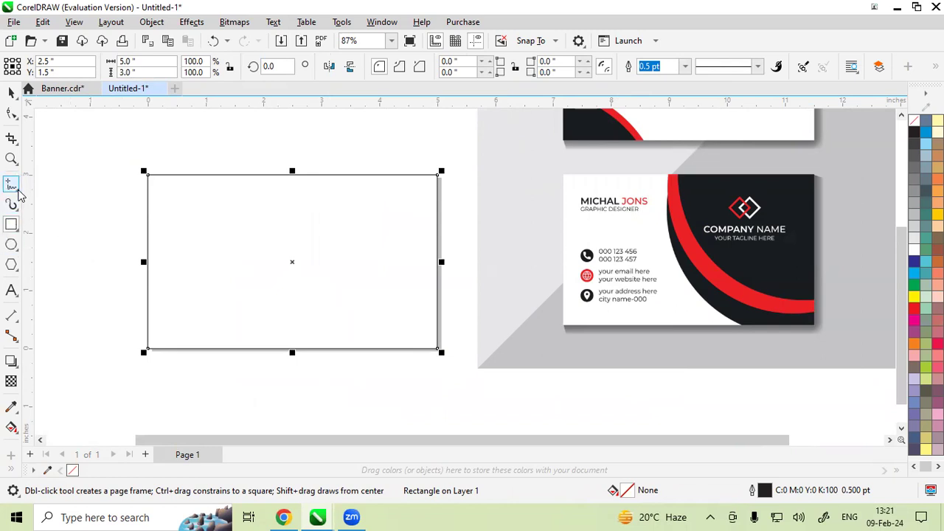
{"action": "left_click", "coordinate": [12, 186]}
{"action": "left_click", "coordinate": [59, 184]}
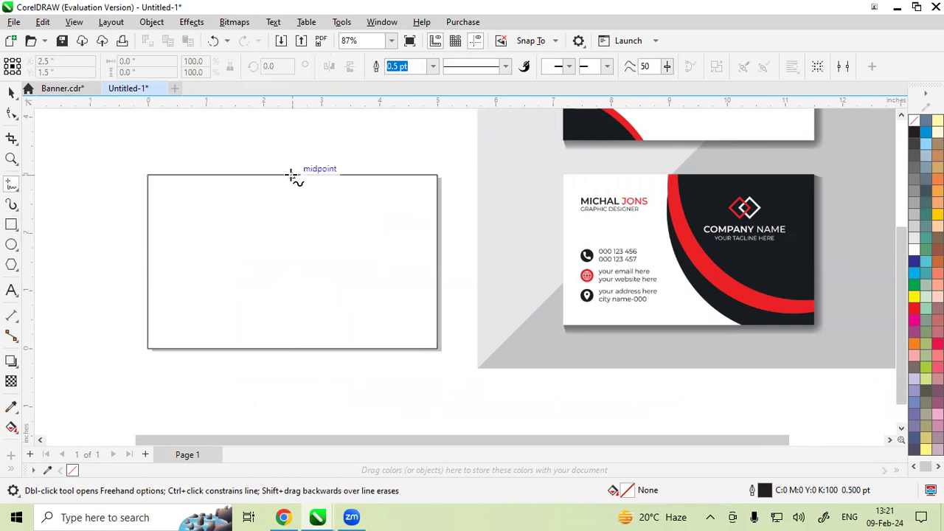
{"action": "left_click", "coordinate": [288, 175]}
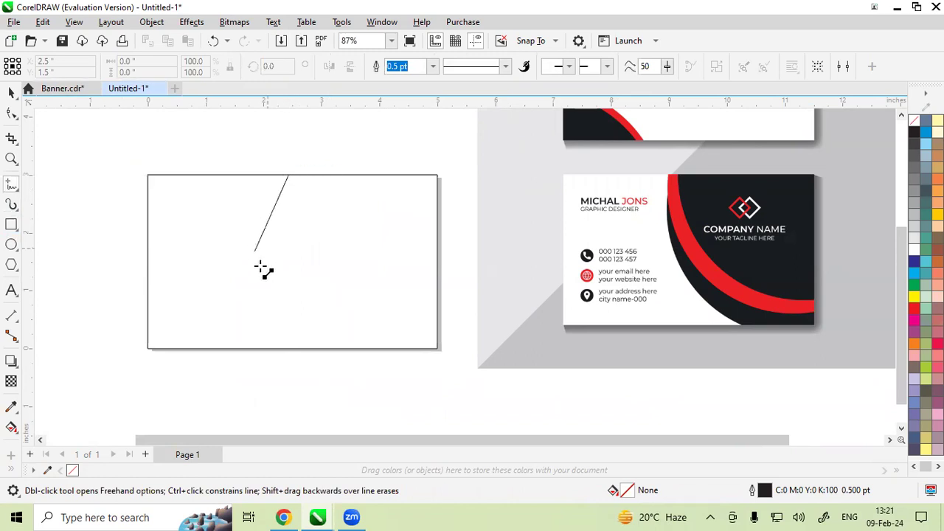
{"action": "left_click", "coordinate": [437, 320]}
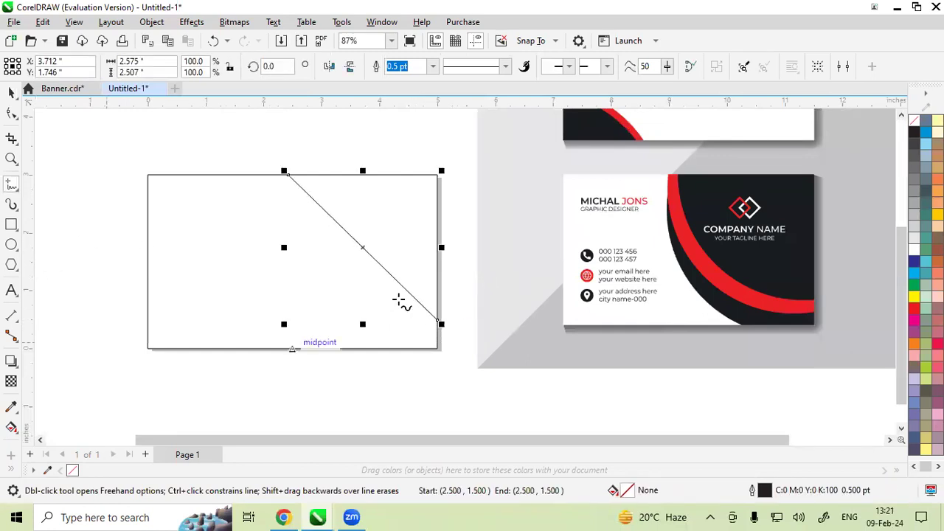
- Convert the diagonal line to a curve and drag its nodes into a smooth concave arc
{"action": "right_click", "coordinate": [356, 242]}
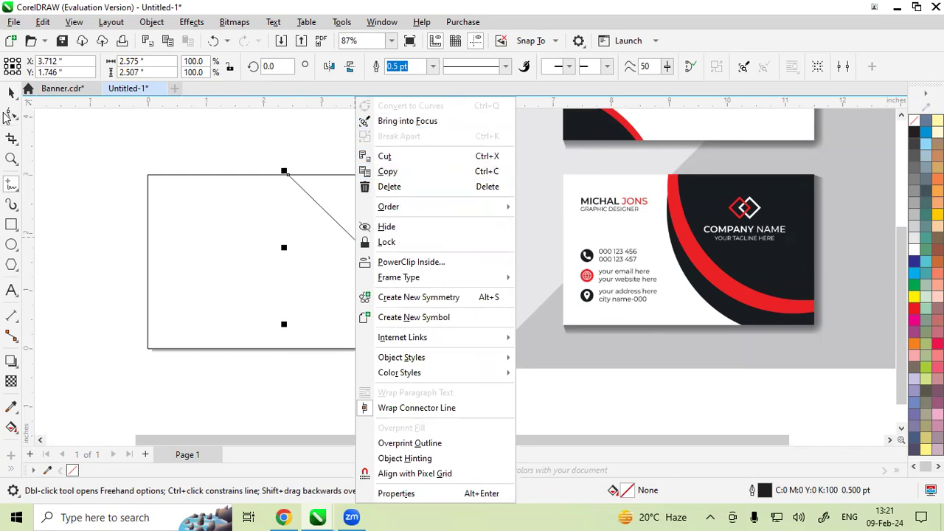
{"action": "left_click", "coordinate": [7, 116]}
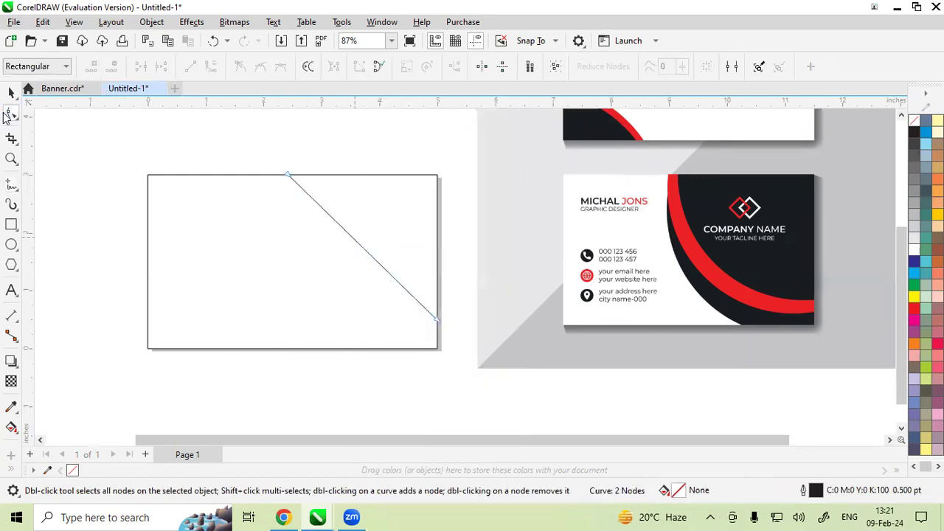
{"action": "right_click", "coordinate": [359, 249]}
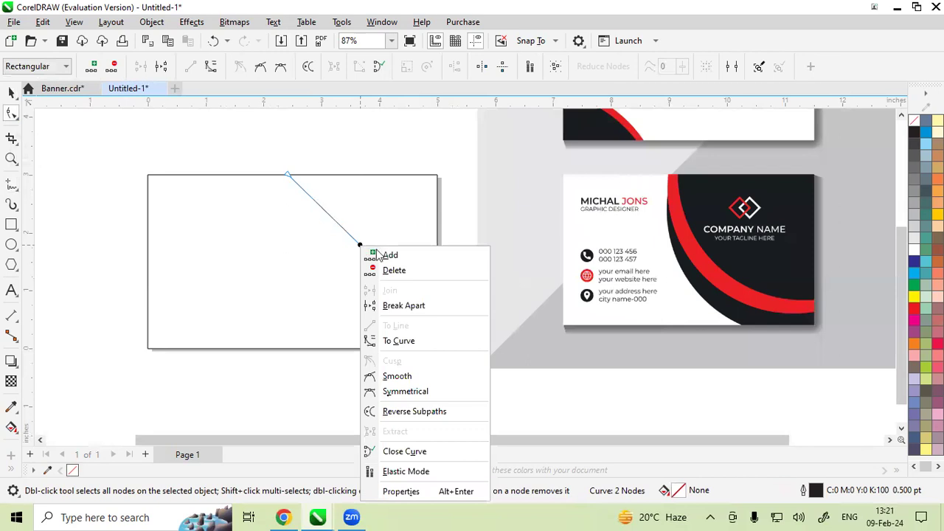
{"action": "left_click", "coordinate": [401, 343]}
{"action": "left_click_drag", "start_coordinate": [389, 275], "coordinate": [299, 327]}
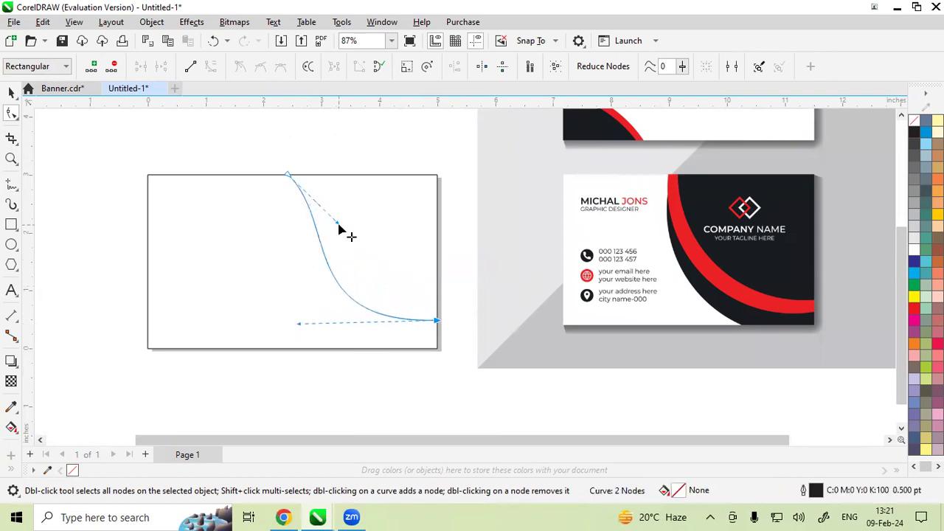
{"action": "left_click_drag", "start_coordinate": [337, 227], "coordinate": [289, 242]}
{"action": "left_click_drag", "start_coordinate": [297, 323], "coordinate": [296, 336]}
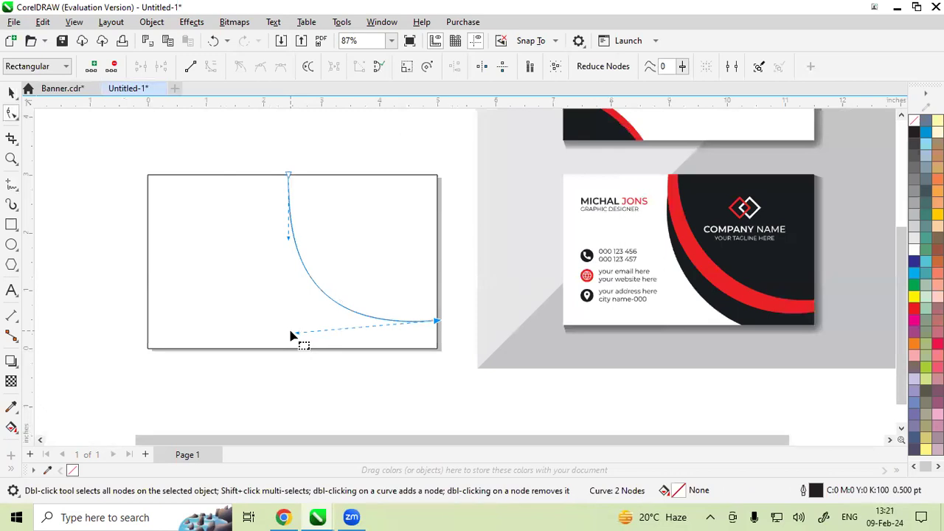
{"action": "left_click", "coordinate": [239, 380]}
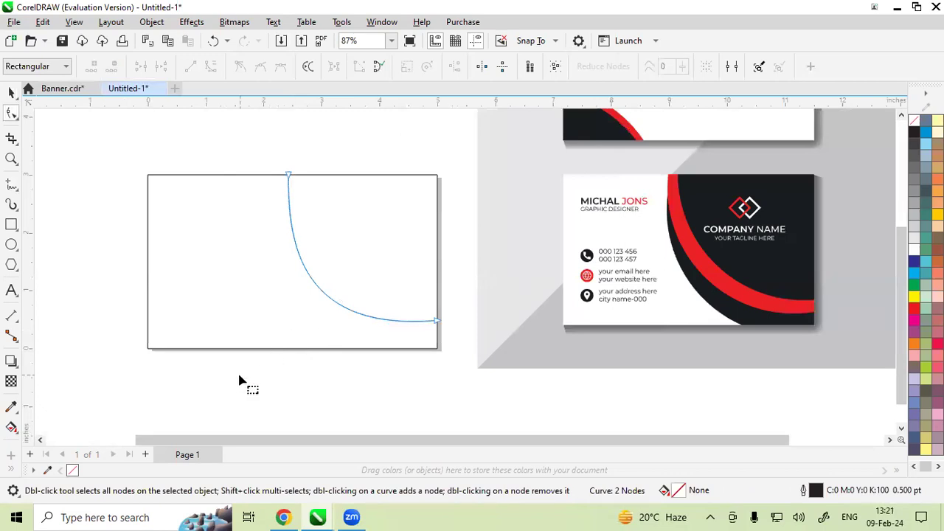
{"action": "left_click", "coordinate": [11, 92]}
{"action": "left_click", "coordinate": [47, 196]}
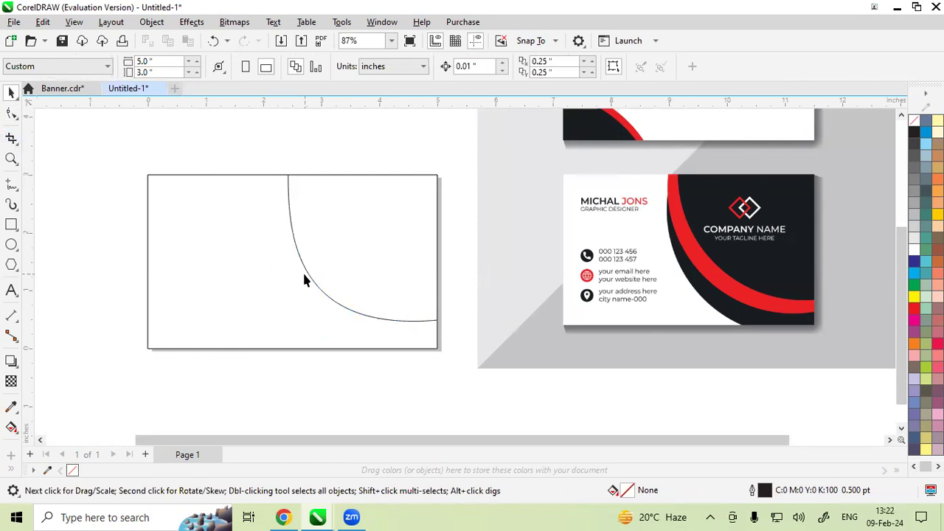
- Draw a second line from the top edge to the bottom-right corner and bend it parallel to the first curve
{"action": "left_click", "coordinate": [11, 188]}
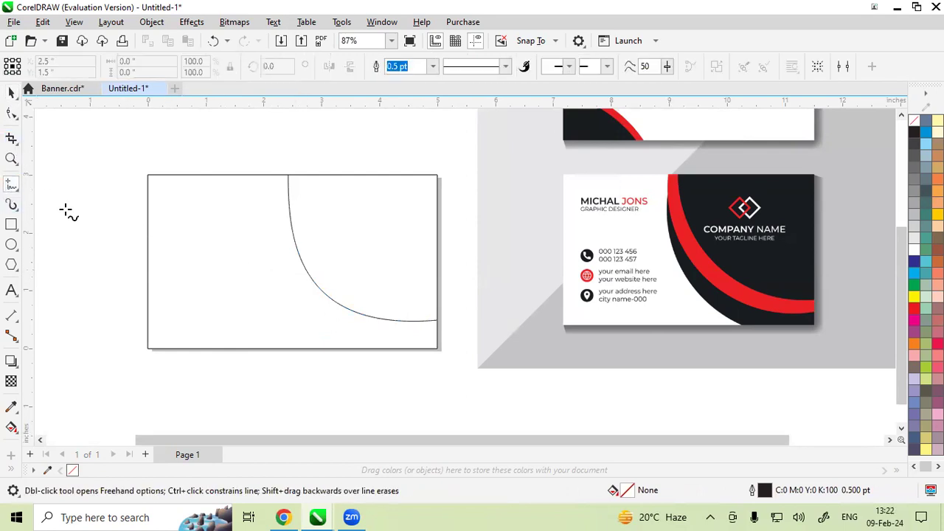
{"action": "left_click", "coordinate": [272, 175]}
{"action": "left_click", "coordinate": [436, 337]}
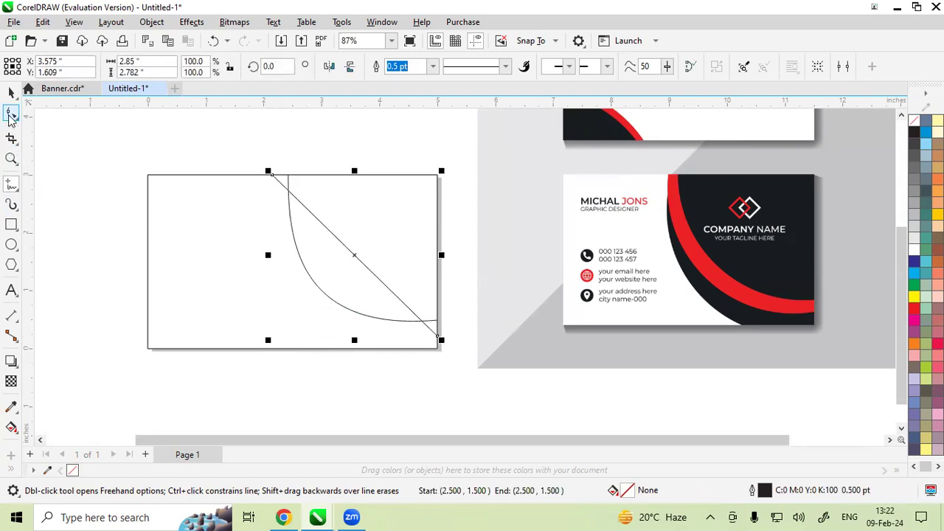
{"action": "left_click", "coordinate": [11, 113]}
{"action": "right_click", "coordinate": [342, 244]}
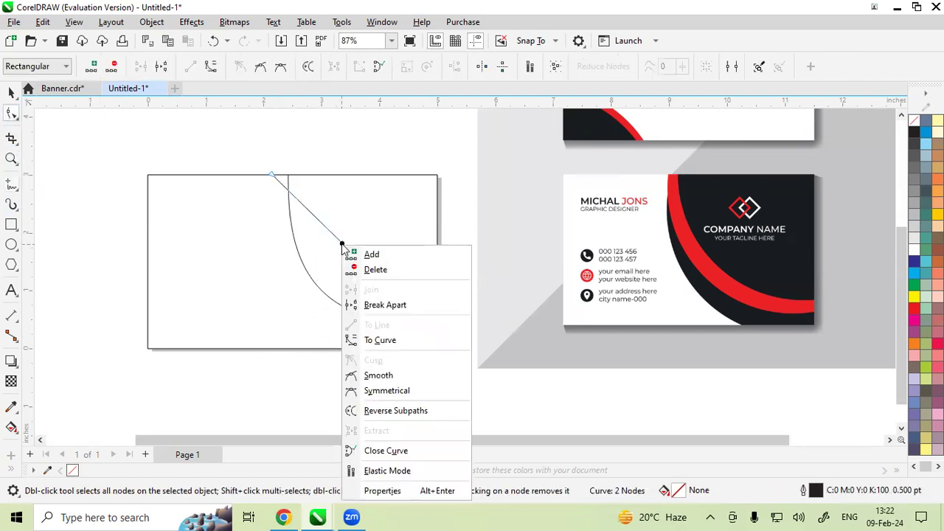
{"action": "left_click", "coordinate": [379, 341]}
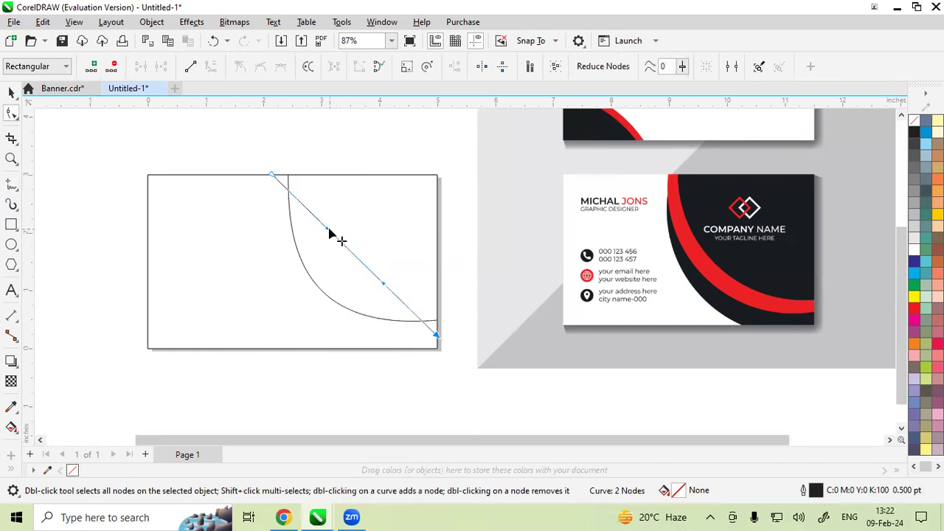
{"action": "left_click_drag", "start_coordinate": [328, 234], "coordinate": [273, 279]}
{"action": "left_click_drag", "start_coordinate": [382, 288], "coordinate": [303, 350]}
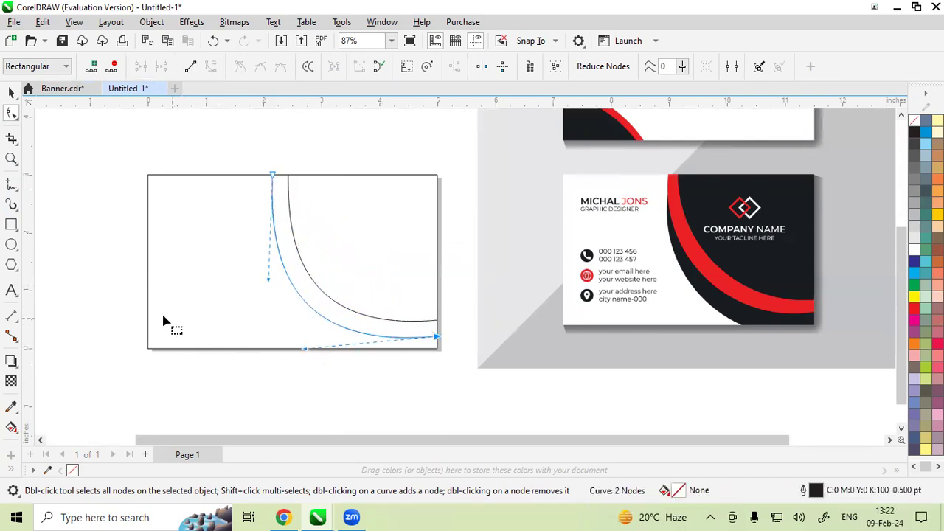
{"action": "left_click", "coordinate": [99, 265]}
{"action": "left_click", "coordinate": [11, 91]}
{"action": "left_click", "coordinate": [73, 223]}
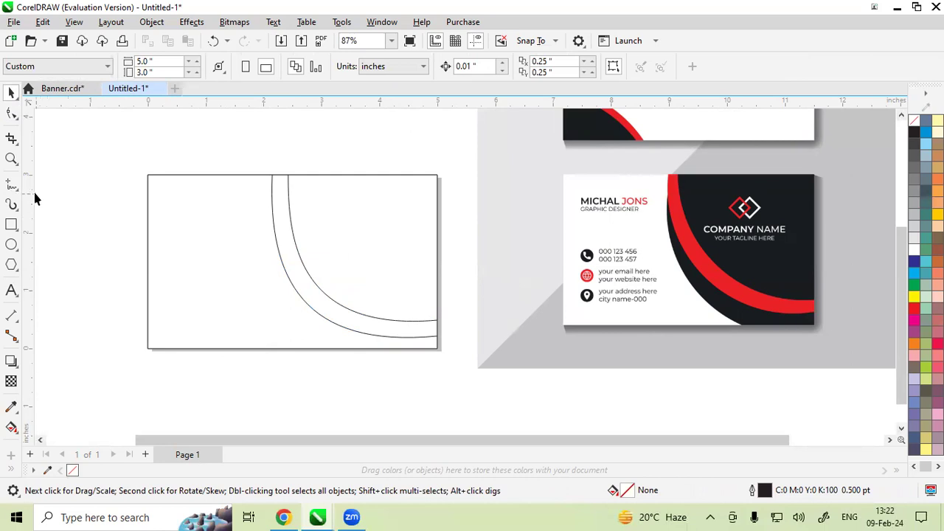
- Draw a straight line from the card's top edge down to its bottom edge
{"action": "left_click", "coordinate": [11, 185]}
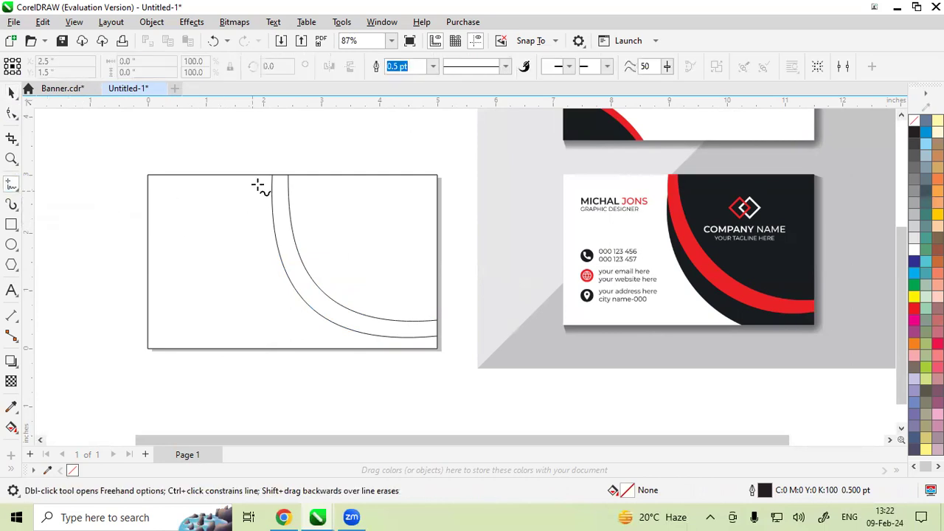
{"action": "left_click", "coordinate": [271, 204]}
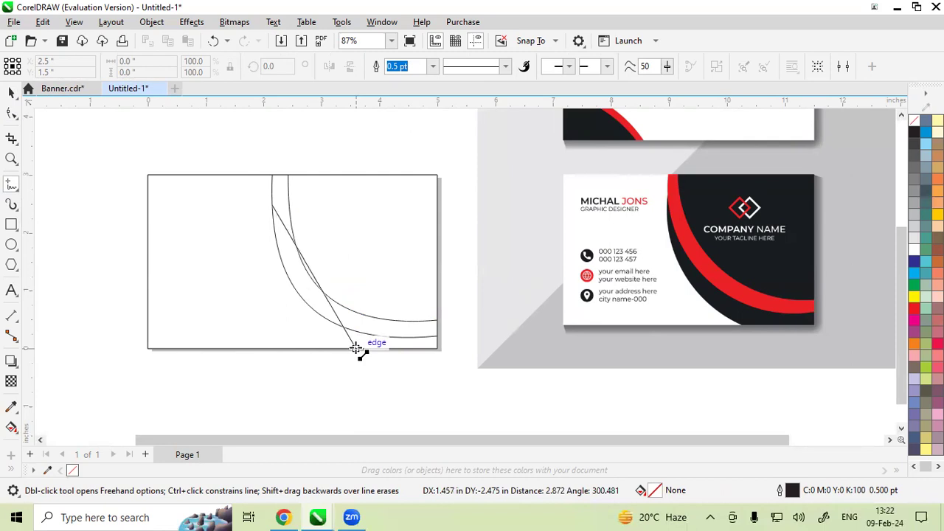
{"action": "key", "text": "Escape"}
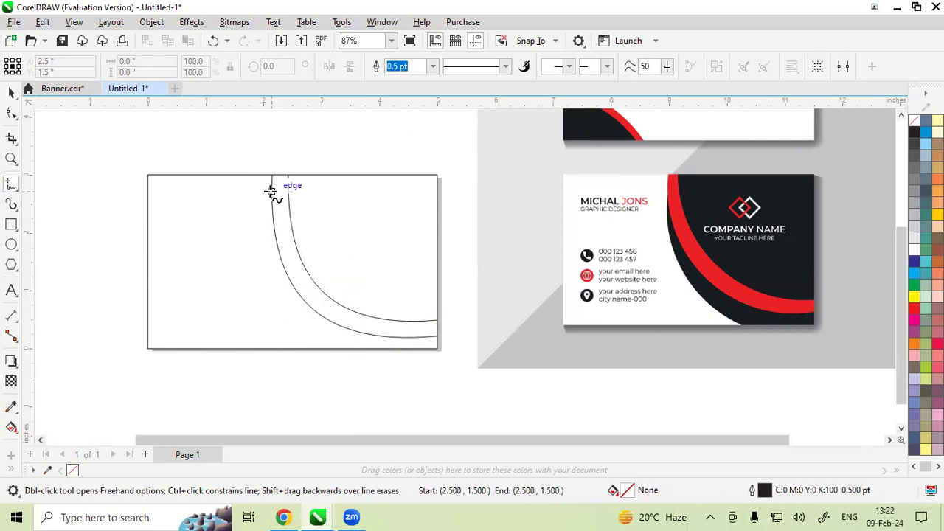
{"action": "left_click", "coordinate": [271, 194]}
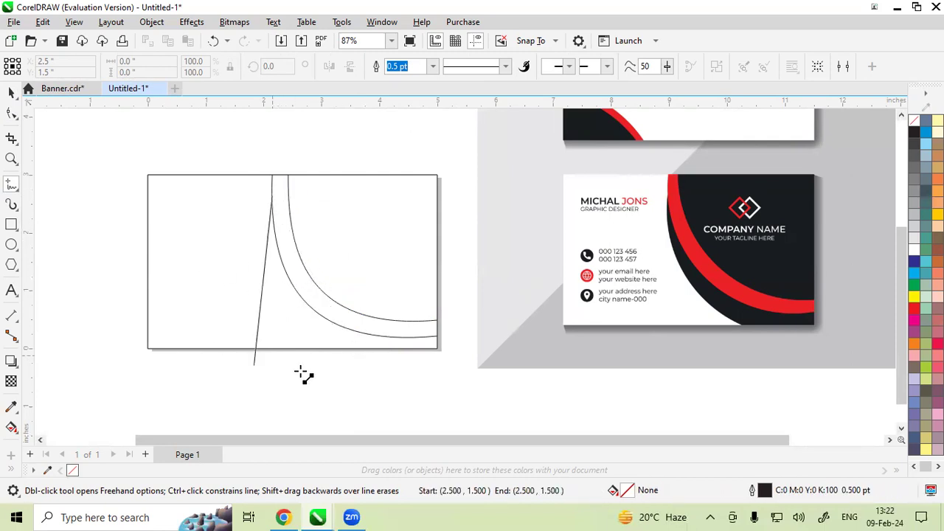
{"action": "left_click", "coordinate": [367, 347]}
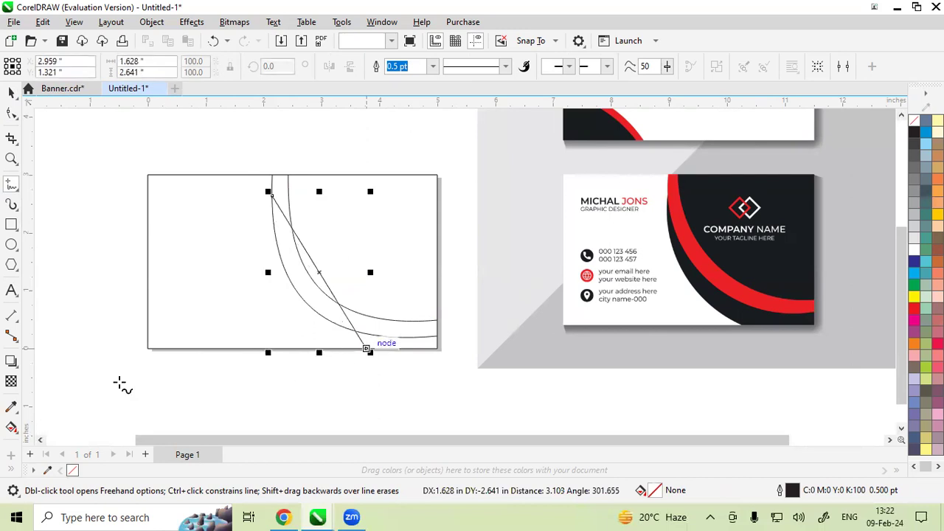
- Convert the line to a curve, bow it left, and snap its top node onto the top edge
{"action": "left_click", "coordinate": [12, 113]}
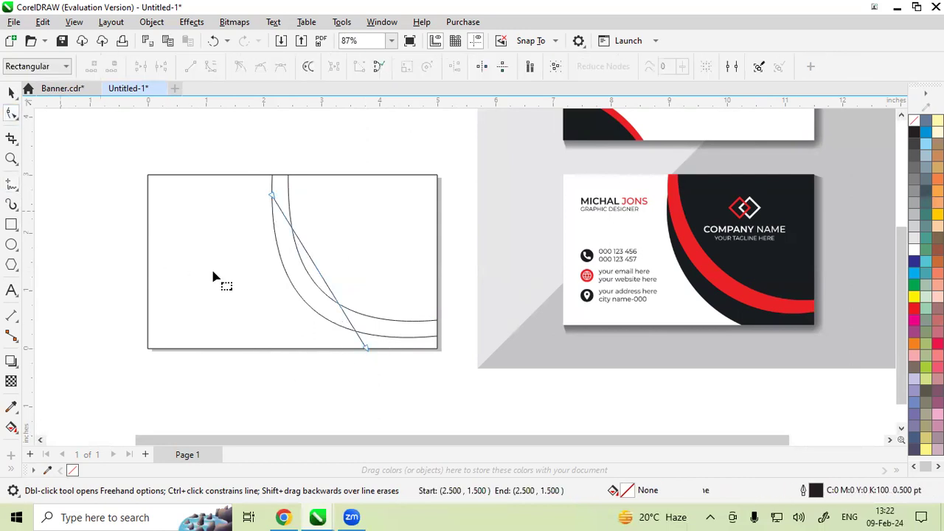
{"action": "right_click", "coordinate": [315, 267]}
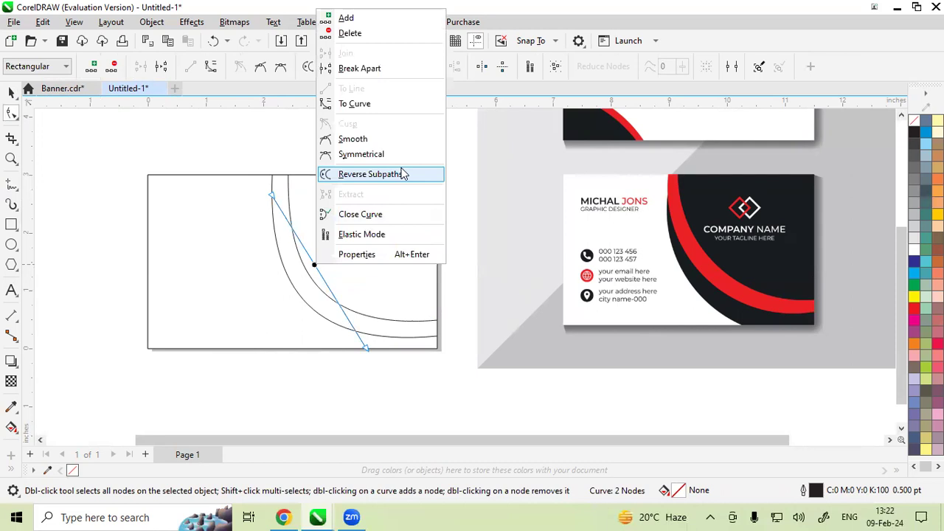
{"action": "left_click", "coordinate": [342, 107]}
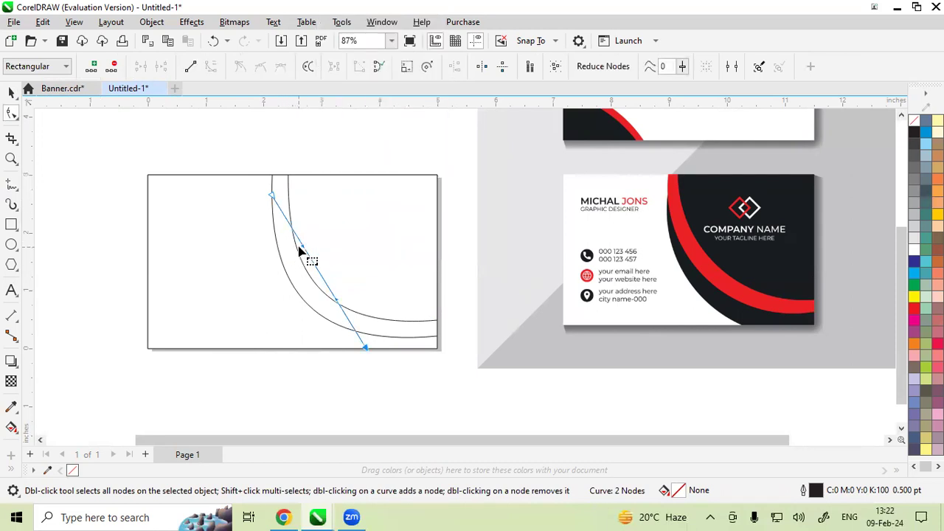
{"action": "left_click_drag", "start_coordinate": [305, 253], "coordinate": [254, 283]}
{"action": "left_click_drag", "start_coordinate": [330, 310], "coordinate": [293, 339]}
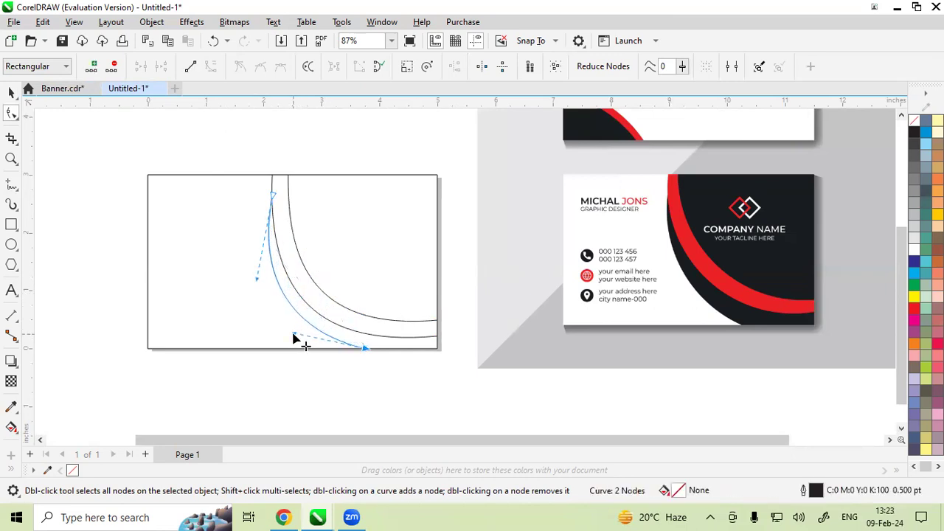
{"action": "left_click", "coordinate": [264, 382]}
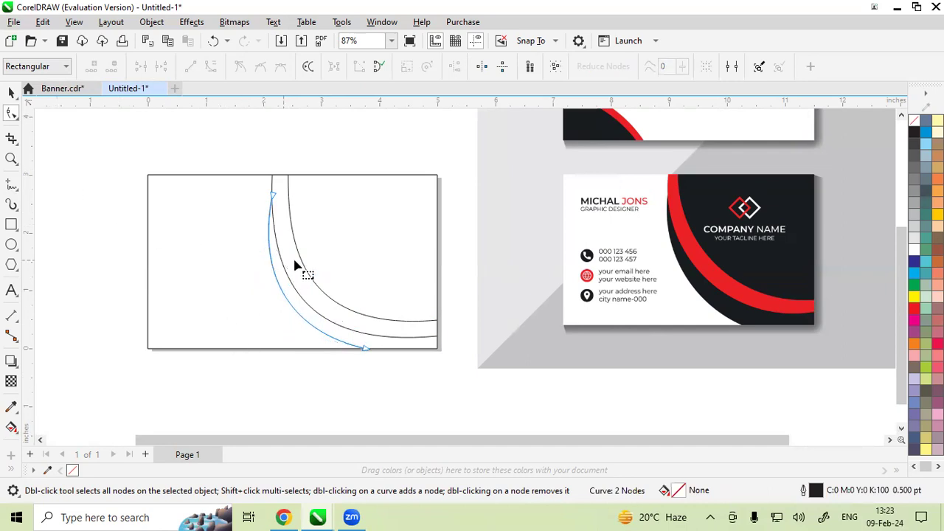
{"action": "left_click", "coordinate": [272, 208]}
{"action": "left_click_drag", "start_coordinate": [258, 279], "coordinate": [266, 281]}
{"action": "left_click_drag", "start_coordinate": [271, 197], "coordinate": [272, 192]}
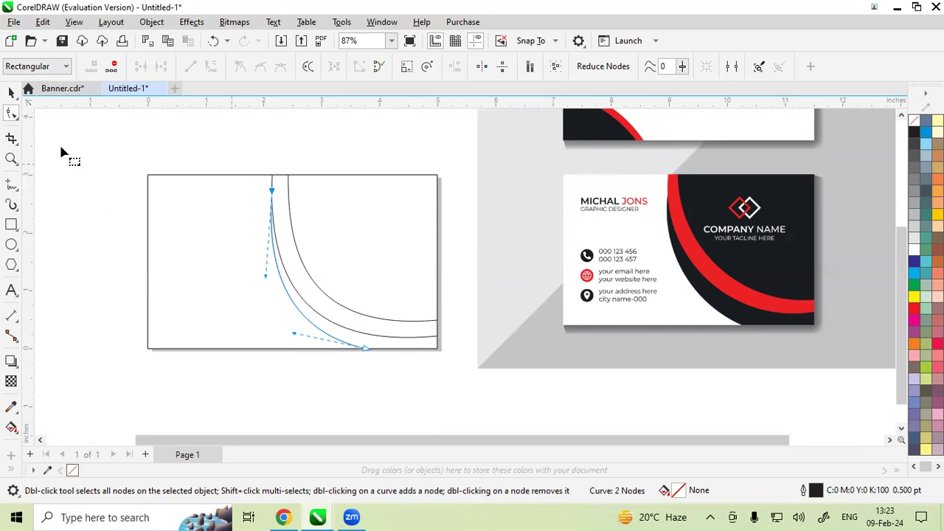
{"action": "left_click", "coordinate": [11, 93]}
{"action": "left_click", "coordinate": [239, 262]}
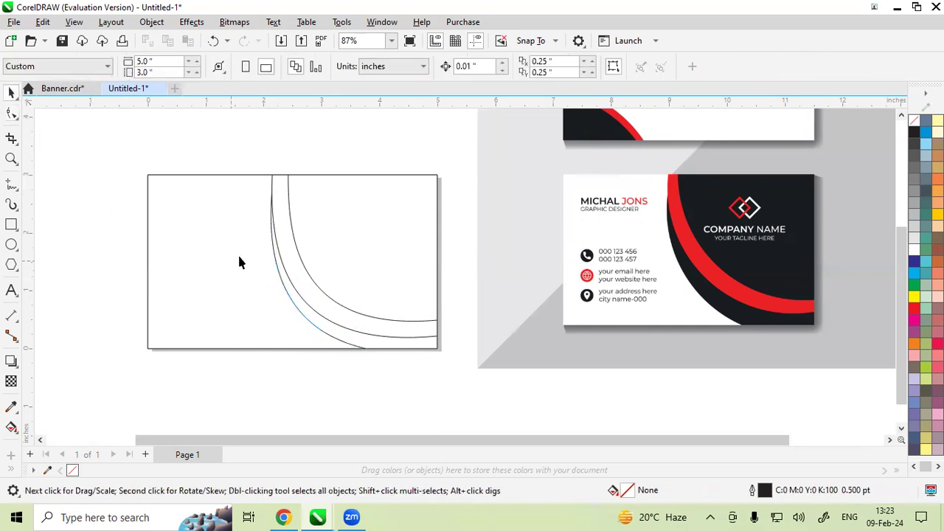
- Move the inner curve's end node along the card's right edge
{"action": "left_click", "coordinate": [272, 183]}
{"action": "left_click", "coordinate": [289, 271]}
{"action": "left_click", "coordinate": [289, 278]}
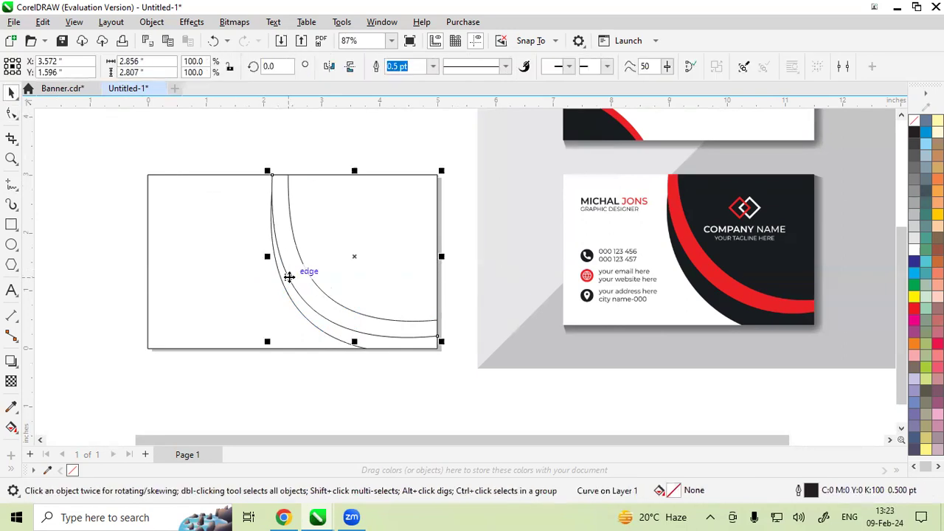
{"action": "left_click", "coordinate": [11, 158]}
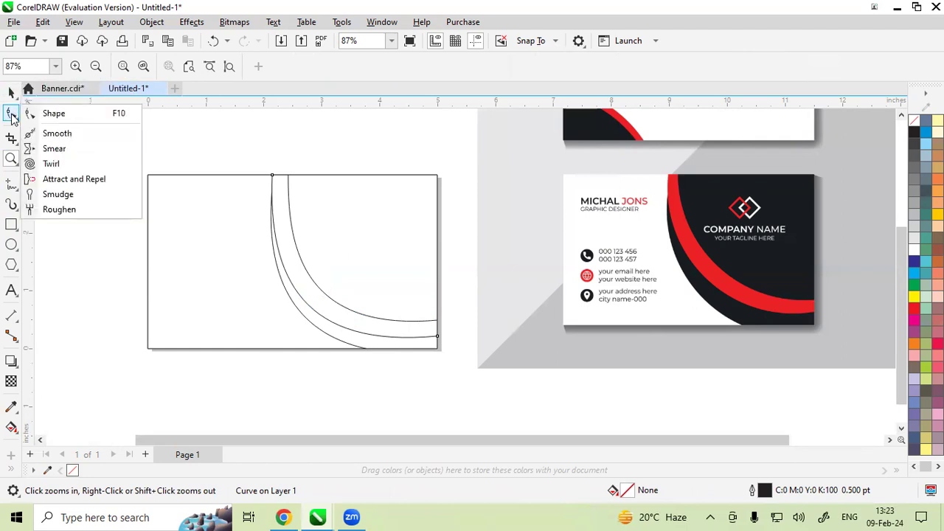
{"action": "left_click", "coordinate": [11, 114]}
{"action": "left_click", "coordinate": [389, 321]}
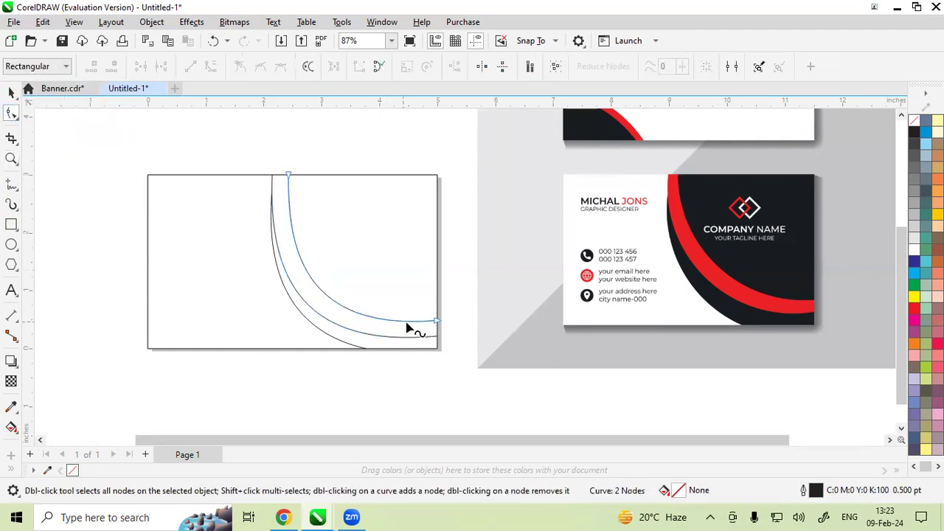
{"action": "mouse_move", "coordinate": [435, 323]}
{"action": "left_mouse_down"}
{"action": "mouse_move", "coordinate": [438, 316]}
{"action": "mouse_move", "coordinate": [438, 328]}
{"action": "left_mouse_up"}
- Smooth the inner and lower curves' sweeps toward the right edge
{"action": "left_click", "coordinate": [437, 338]}
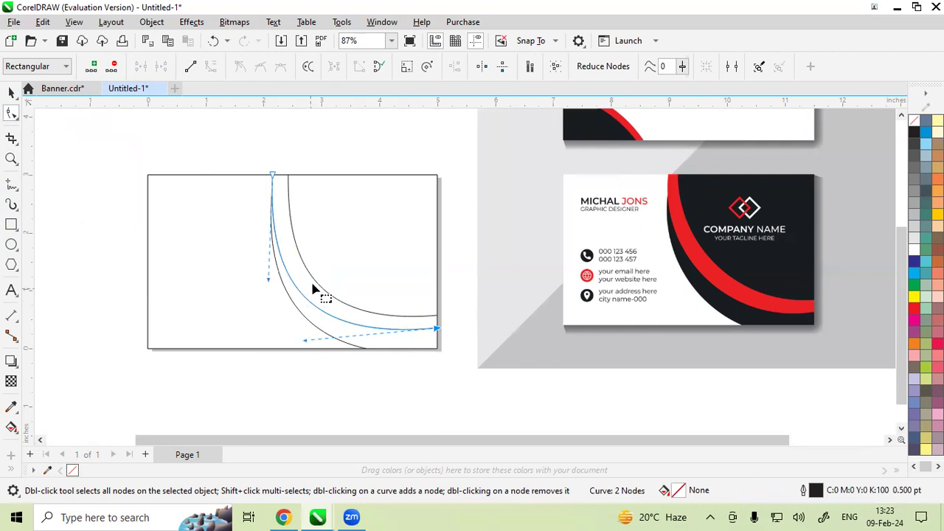
{"action": "left_click", "coordinate": [314, 281]}
{"action": "left_click", "coordinate": [435, 318]}
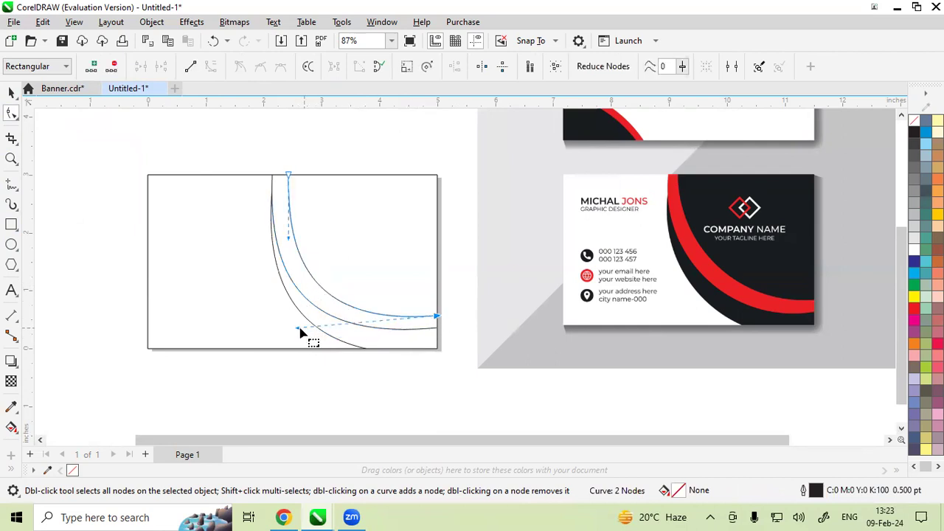
{"action": "left_click_drag", "start_coordinate": [303, 332], "coordinate": [330, 316]}
{"action": "left_click", "coordinate": [364, 332]}
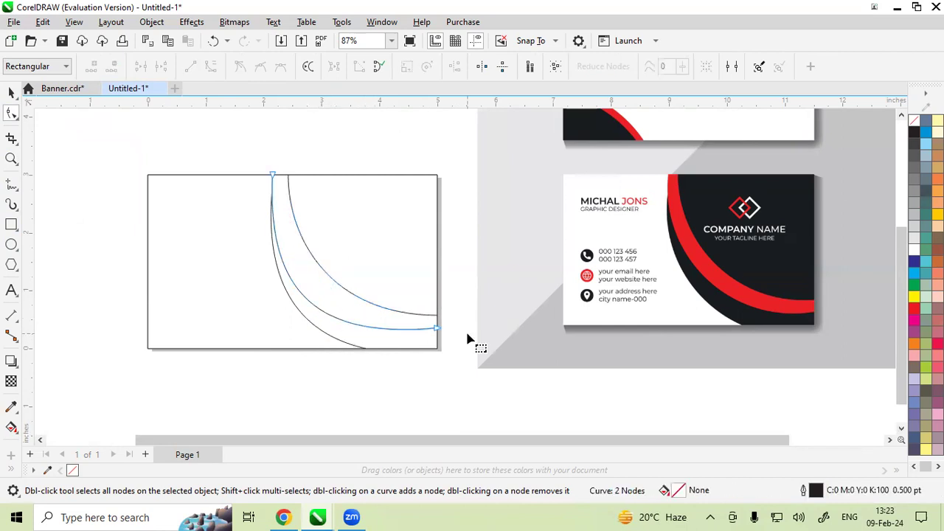
{"action": "left_click", "coordinate": [437, 329]}
{"action": "left_click_drag", "start_coordinate": [303, 343], "coordinate": [329, 331]}
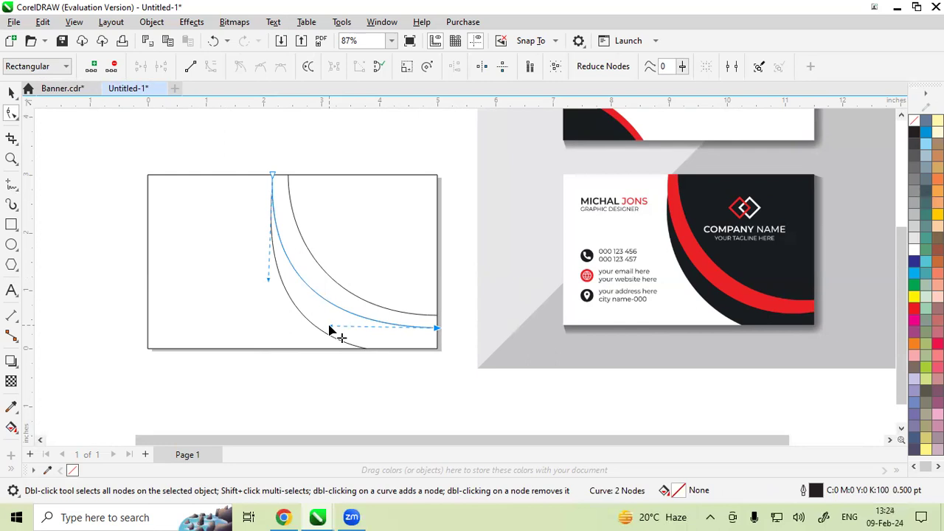
{"action": "left_click", "coordinate": [11, 92]}
{"action": "left_click", "coordinate": [84, 216]}
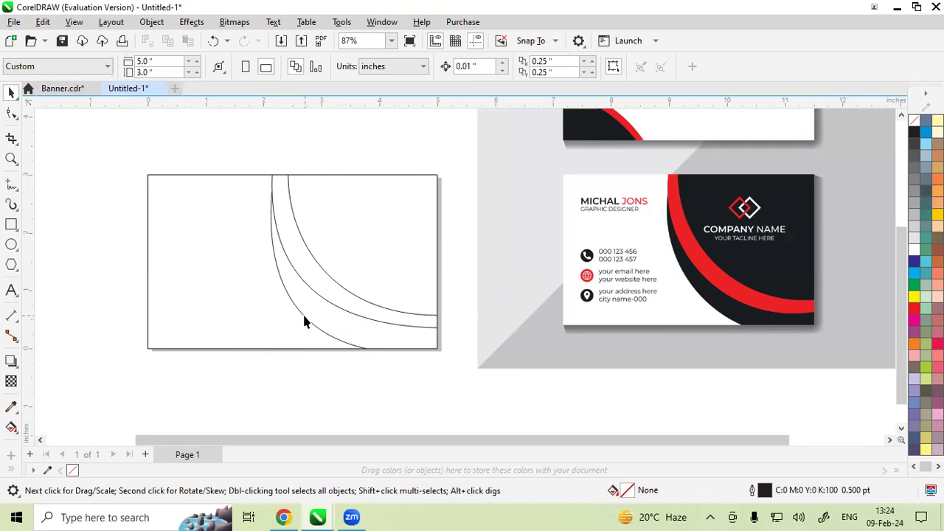
- Reshape the left curve's bend so it falls nearly straight from the top edge
{"action": "left_click", "coordinate": [343, 348]}
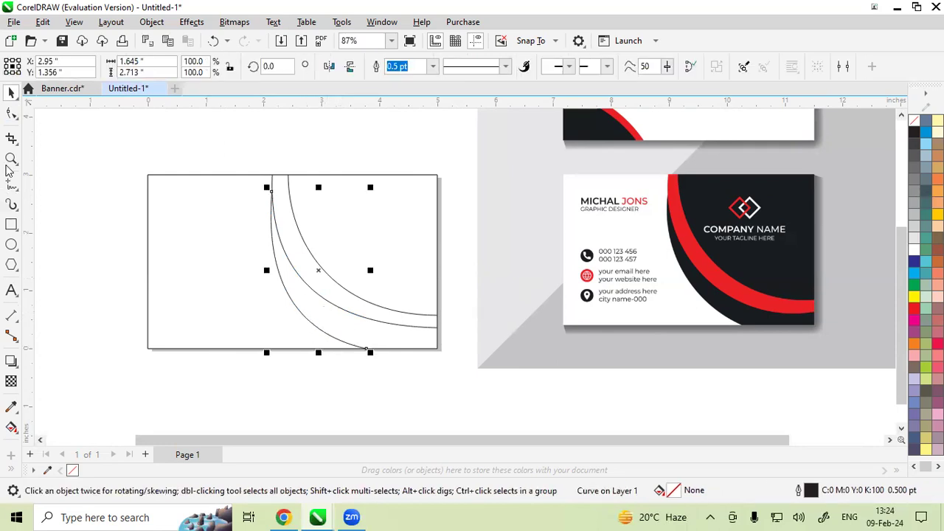
{"action": "left_click", "coordinate": [11, 112]}
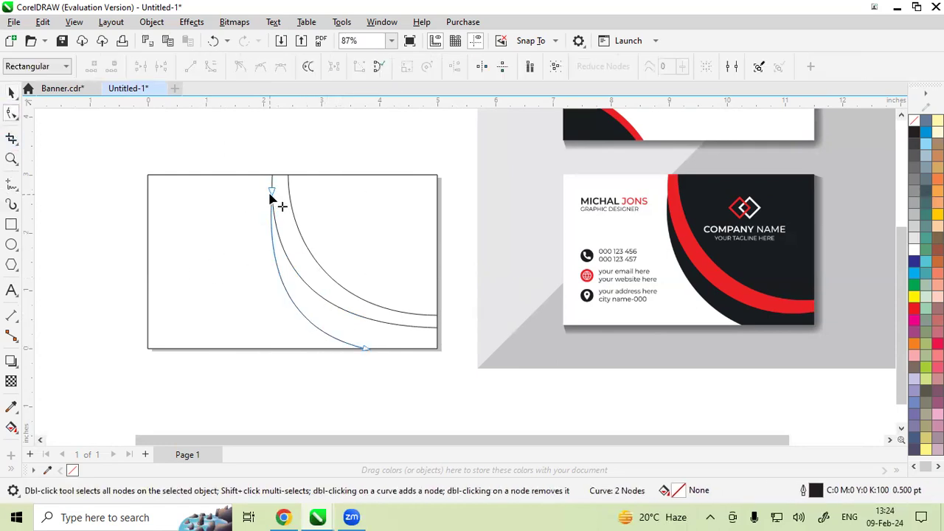
{"action": "left_click", "coordinate": [272, 193]}
{"action": "left_click_drag", "start_coordinate": [267, 279], "coordinate": [274, 285]}
{"action": "left_click", "coordinate": [11, 112]}
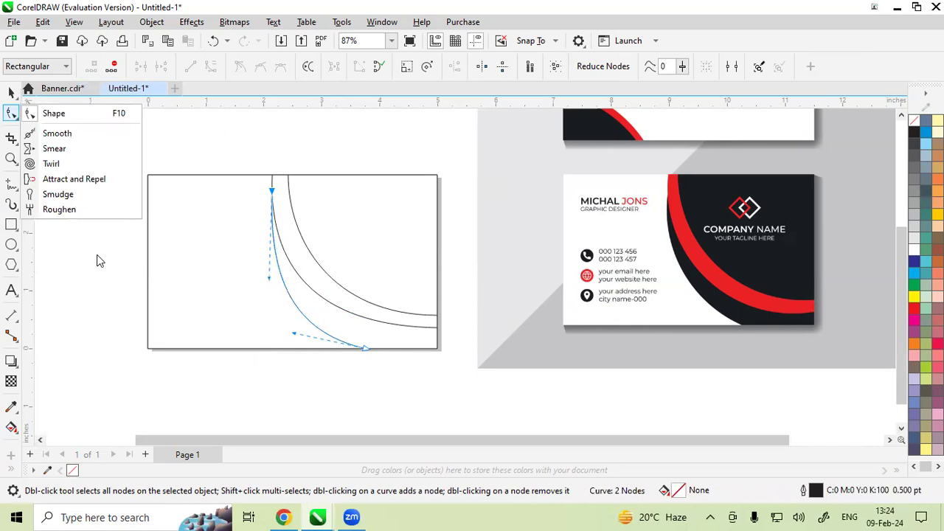
{"action": "left_click", "coordinate": [102, 264]}
{"action": "left_click", "coordinate": [12, 91]}
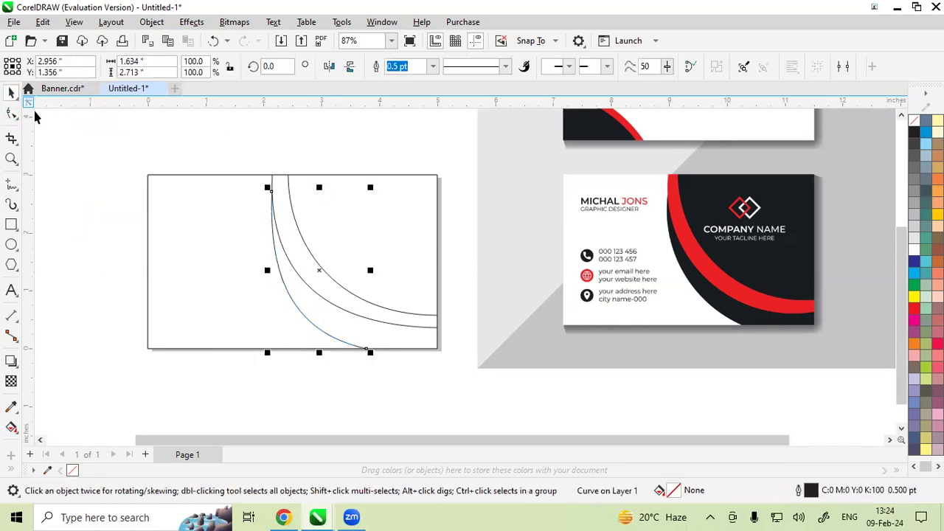
{"action": "left_click", "coordinate": [82, 183]}
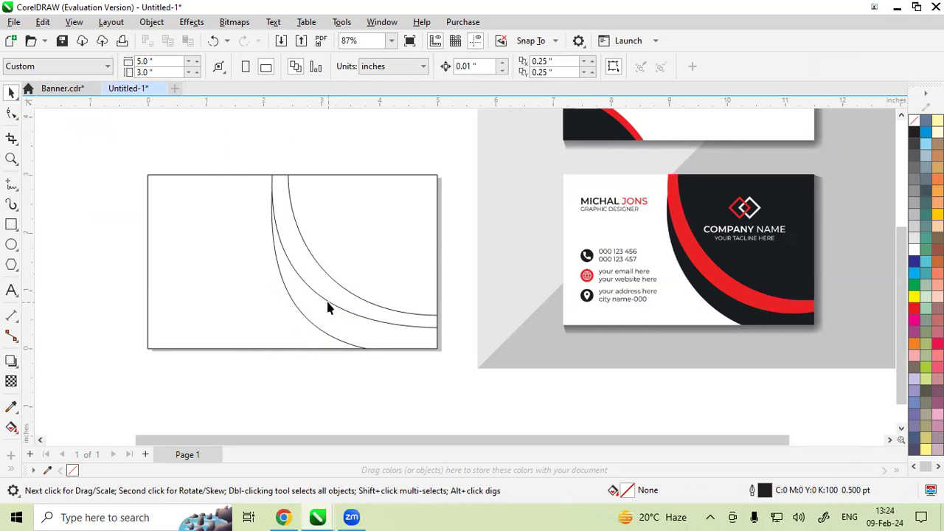
- Smart Fill the large upper-right shape with the reference card's near-black colour
{"action": "left_click", "coordinate": [12, 428]}
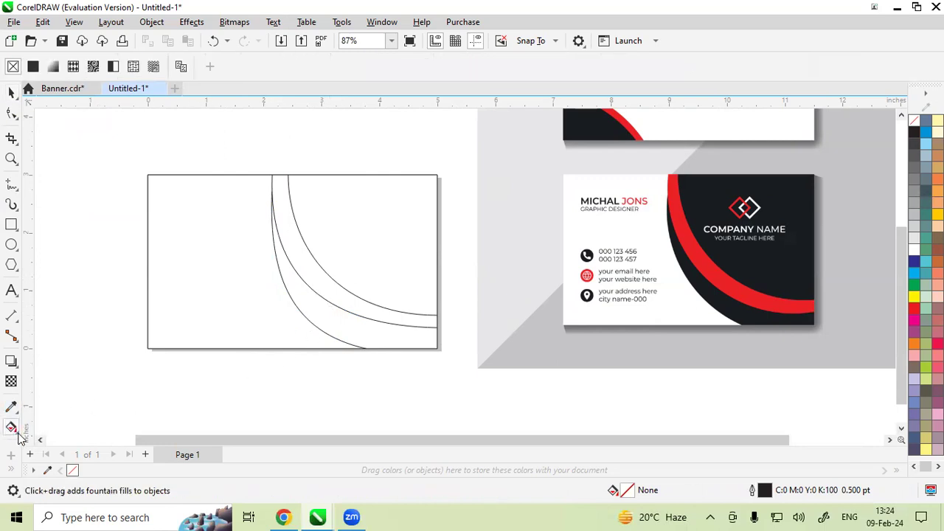
{"action": "left_click", "coordinate": [59, 443]}
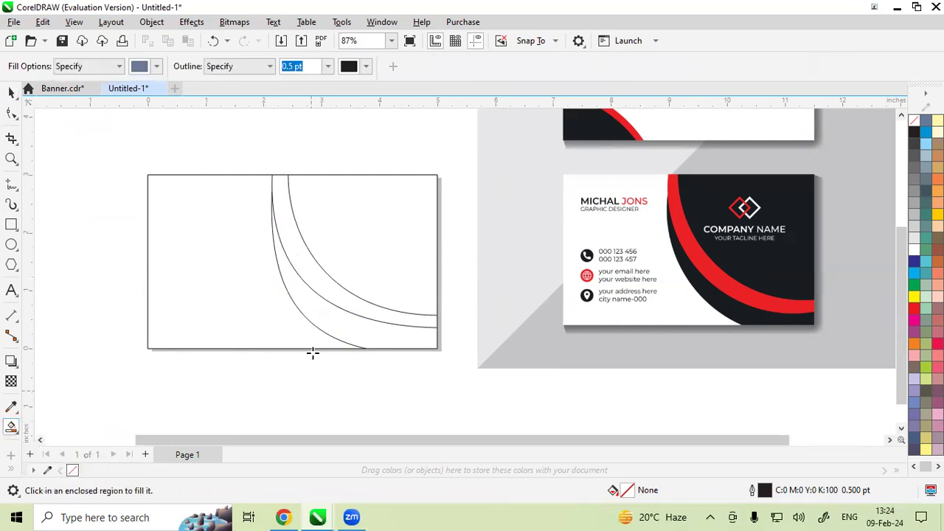
{"action": "left_click", "coordinate": [354, 235]}
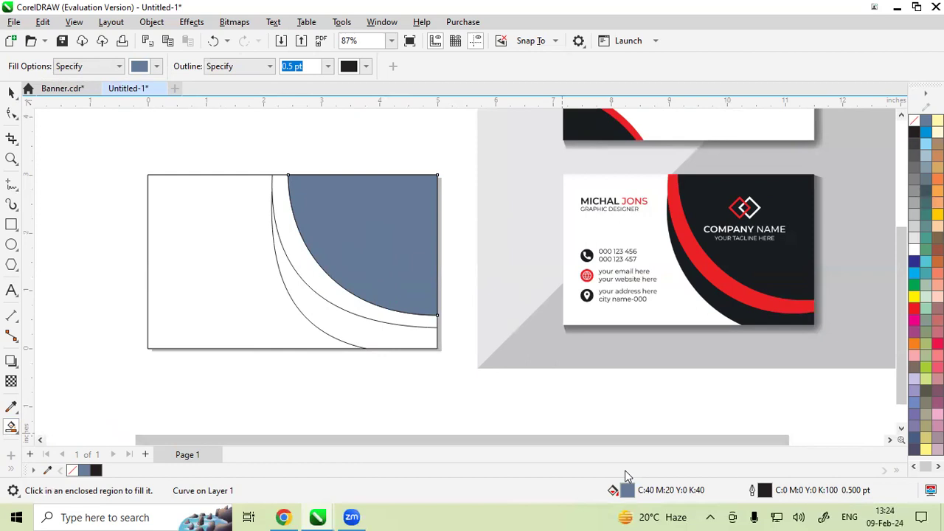
{"action": "key", "text": "shift+F11"}
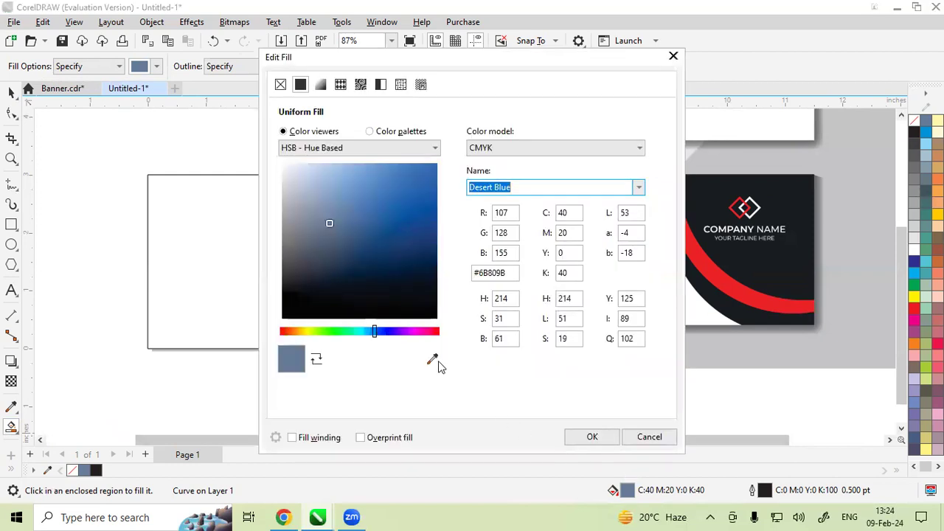
{"action": "left_click", "coordinate": [432, 359]}
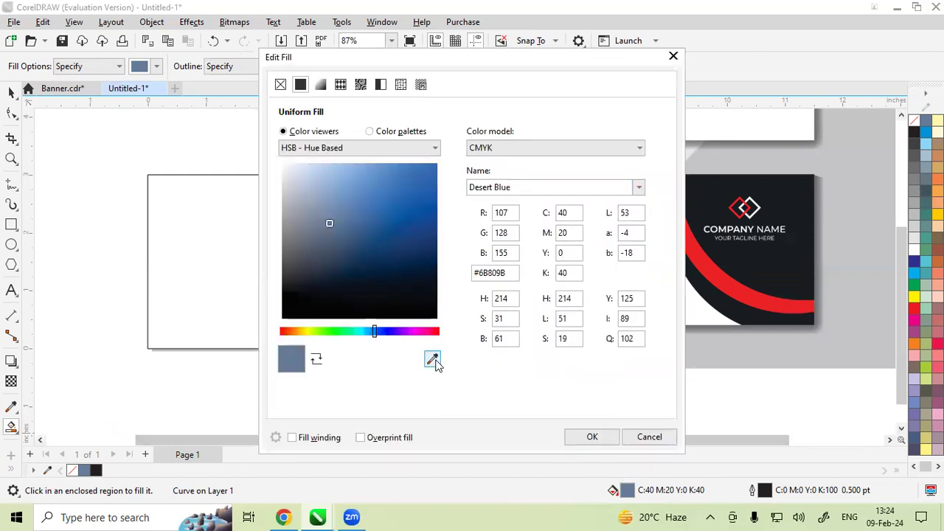
{"action": "left_click", "coordinate": [758, 266]}
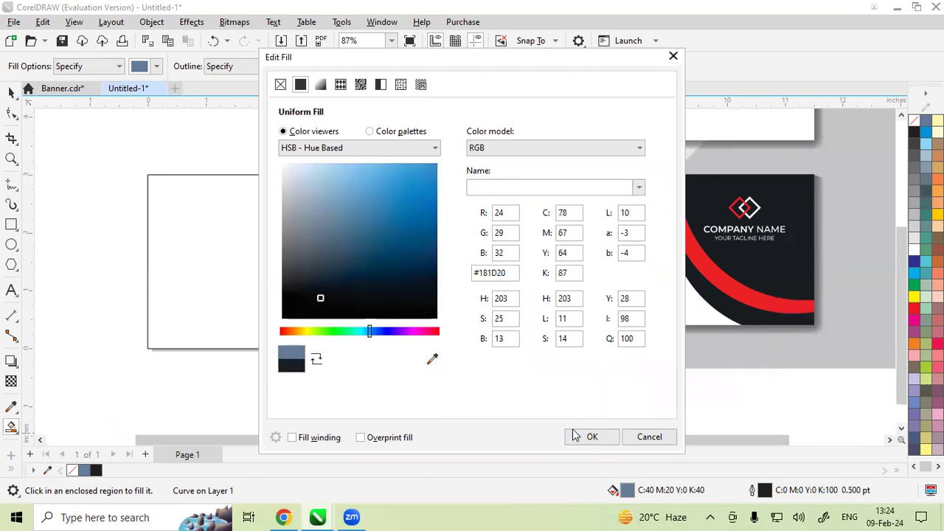
{"action": "left_click", "coordinate": [574, 435]}
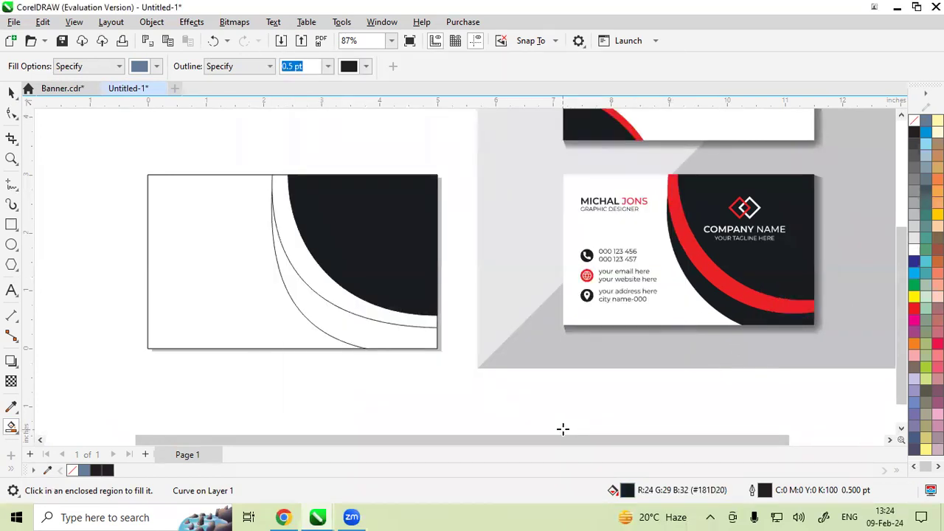
- Fill the crescent band with the reference card's red (#EC2127), undoing a stray fill beside it
{"action": "left_click", "coordinate": [342, 295]}
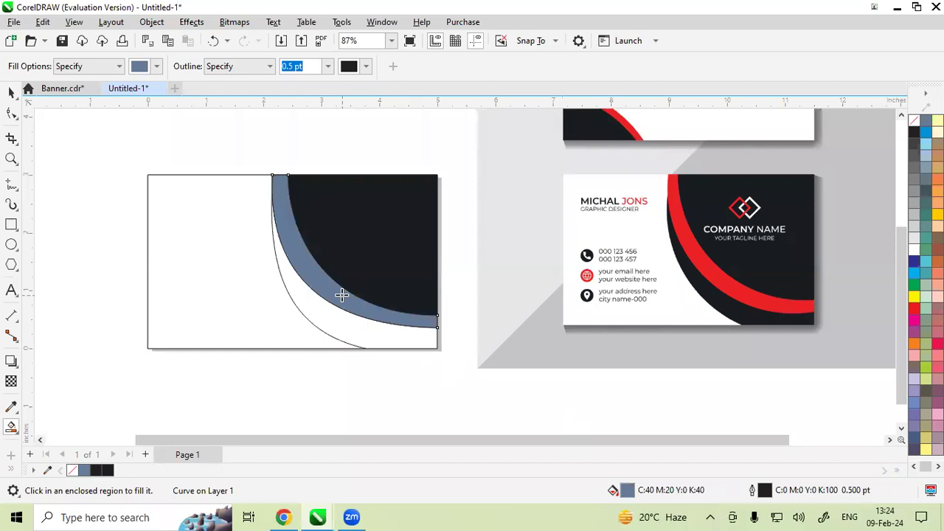
{"action": "double_click", "coordinate": [628, 485]}
{"action": "left_click", "coordinate": [432, 359]}
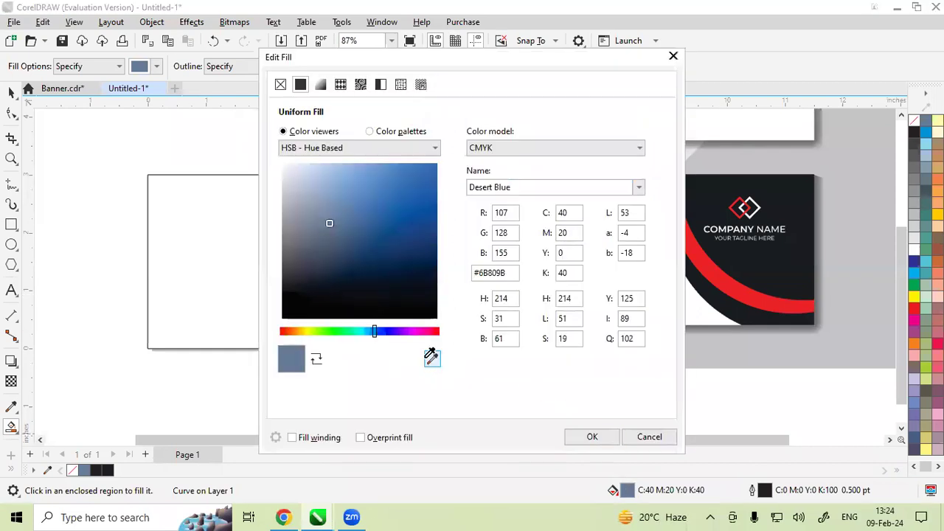
{"action": "left_click", "coordinate": [766, 297]}
{"action": "left_click", "coordinate": [586, 437]}
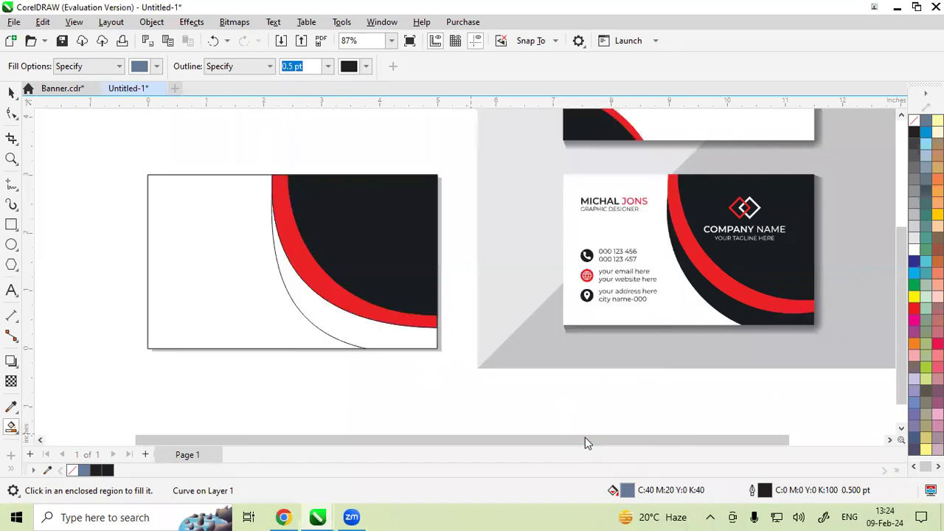
{"action": "left_click", "coordinate": [364, 335]}
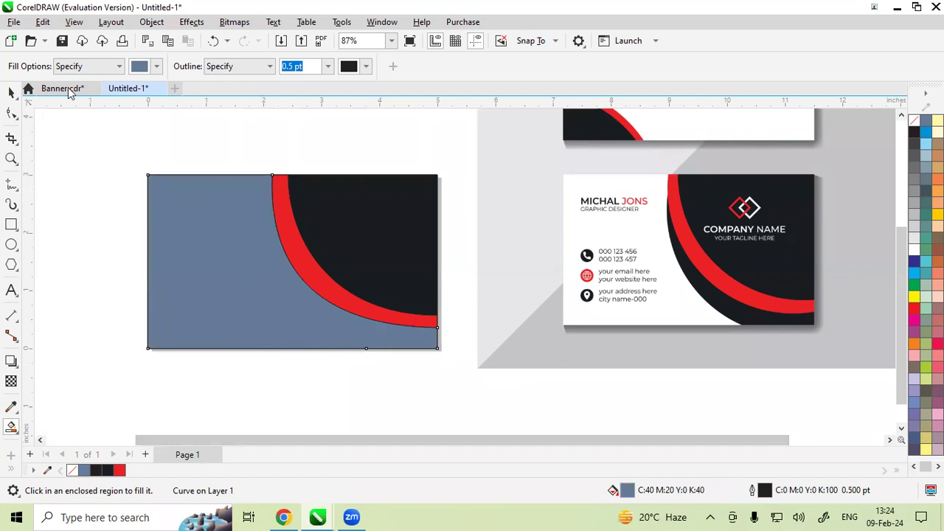
{"action": "left_click", "coordinate": [213, 41]}
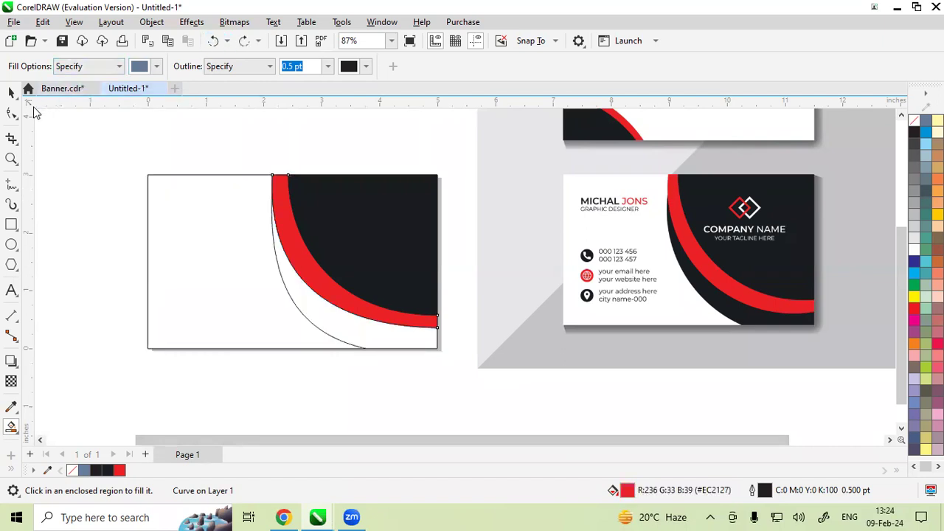
{"action": "left_click", "coordinate": [11, 158]}
{"action": "left_click_drag", "start_coordinate": [325, 323], "coordinate": [384, 366]}
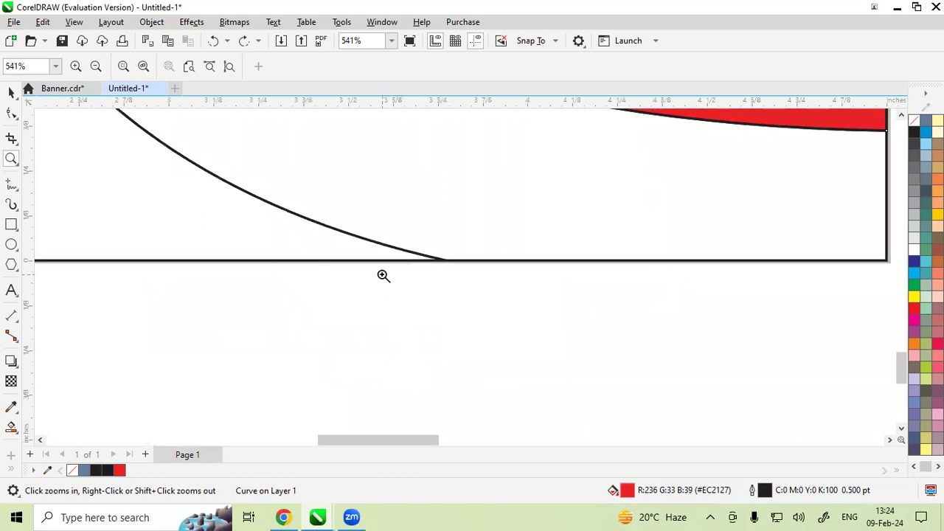
{"action": "key", "text": "F4"}
{"action": "left_click_drag", "start_coordinate": [244, 173], "coordinate": [299, 242]}
{"action": "left_click", "coordinate": [514, 291]}
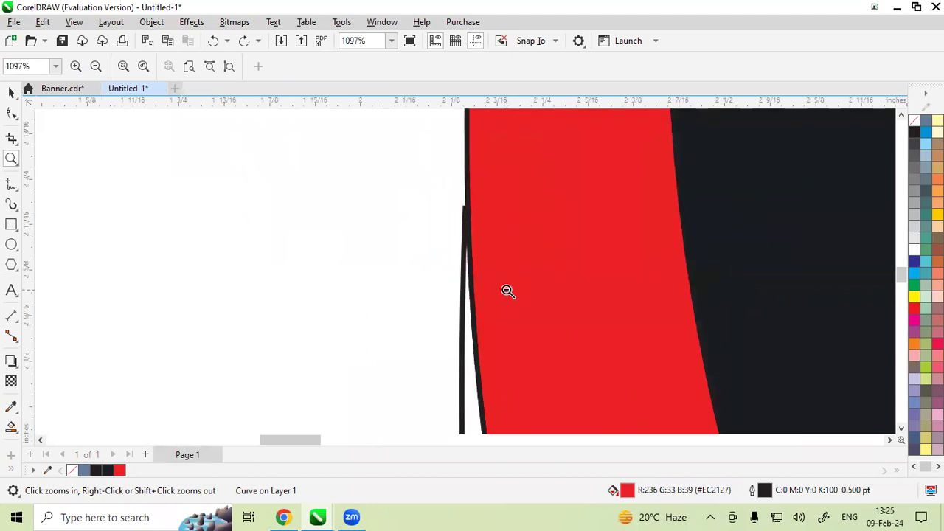
{"action": "key", "text": "F4"}
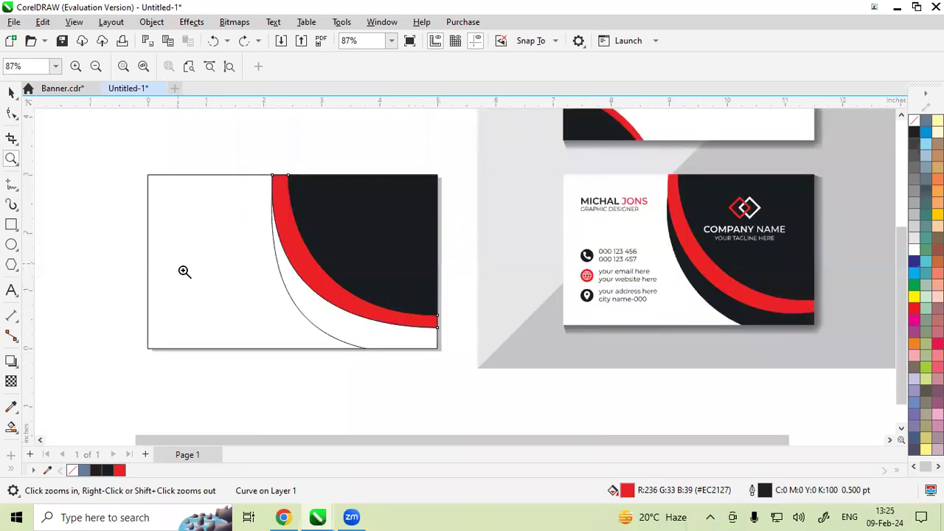
{"action": "left_click_drag", "start_coordinate": [238, 175], "coordinate": [471, 388]}
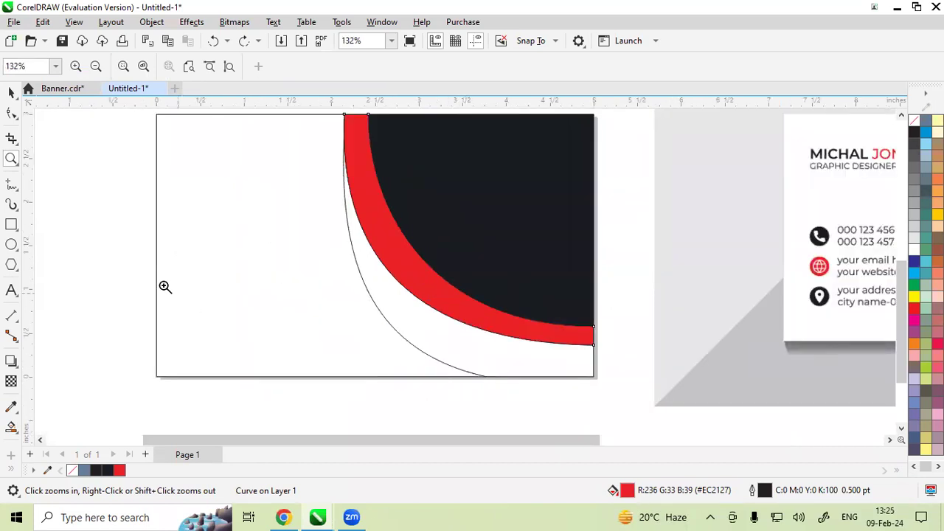
- Try a Smart Fill on the white region left of the curves, then undo it
{"action": "left_click", "coordinate": [11, 225]}
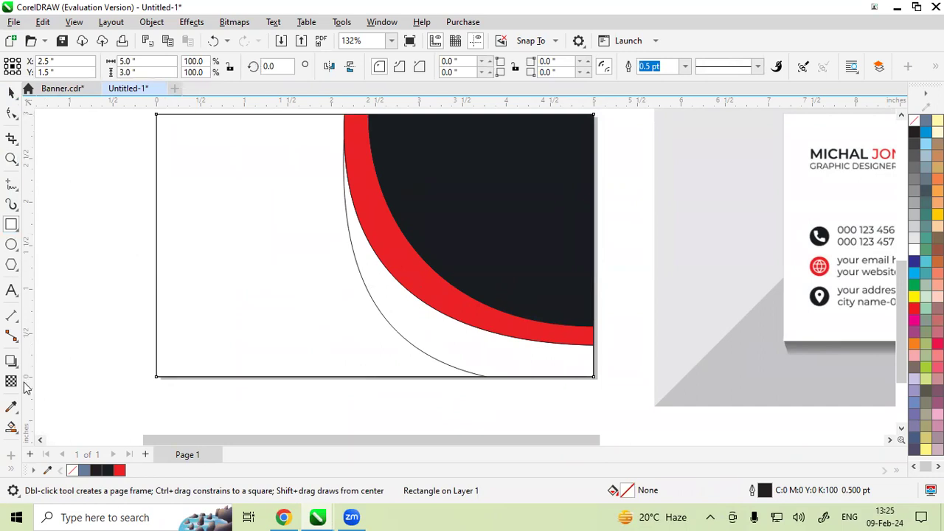
{"action": "left_click", "coordinate": [11, 427]}
{"action": "left_click", "coordinate": [426, 325]}
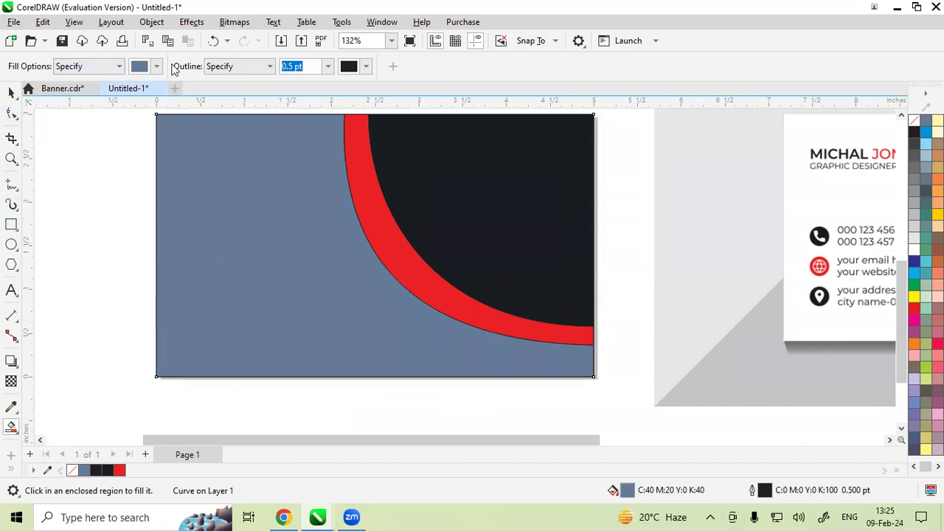
{"action": "left_click", "coordinate": [213, 41]}
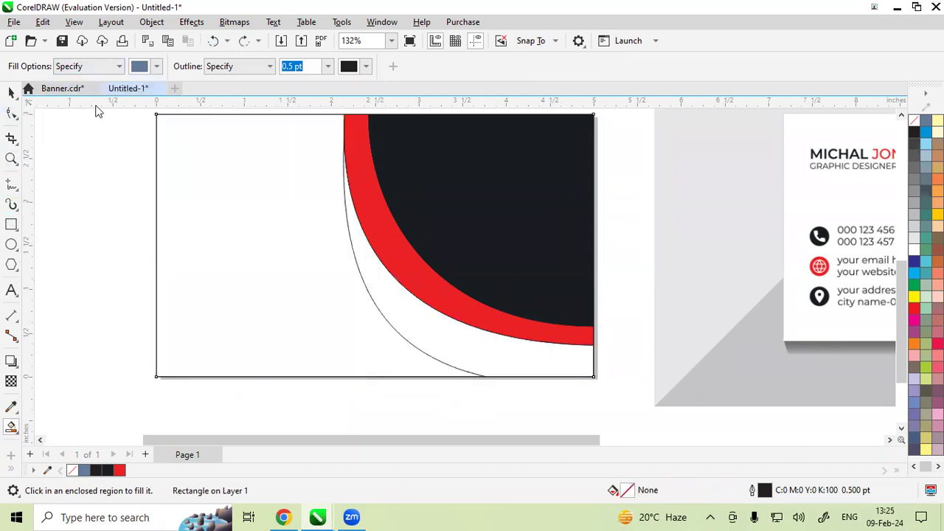
- Draw freehand edge lines along the card's bottom and up its right edge
{"action": "left_click", "coordinate": [11, 188]}
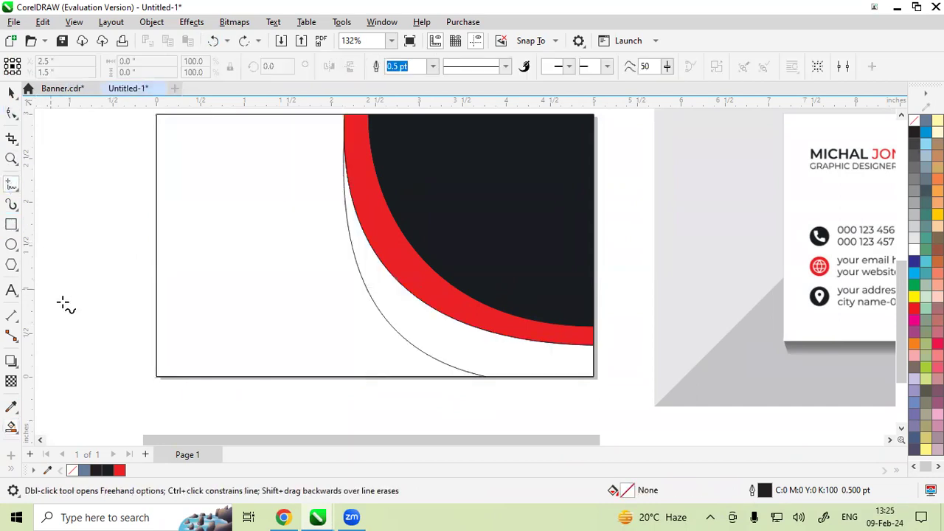
{"action": "left_click", "coordinate": [480, 376]}
{"action": "left_click", "coordinate": [593, 377]}
{"action": "left_click", "coordinate": [593, 376]}
{"action": "left_click", "coordinate": [594, 344]}
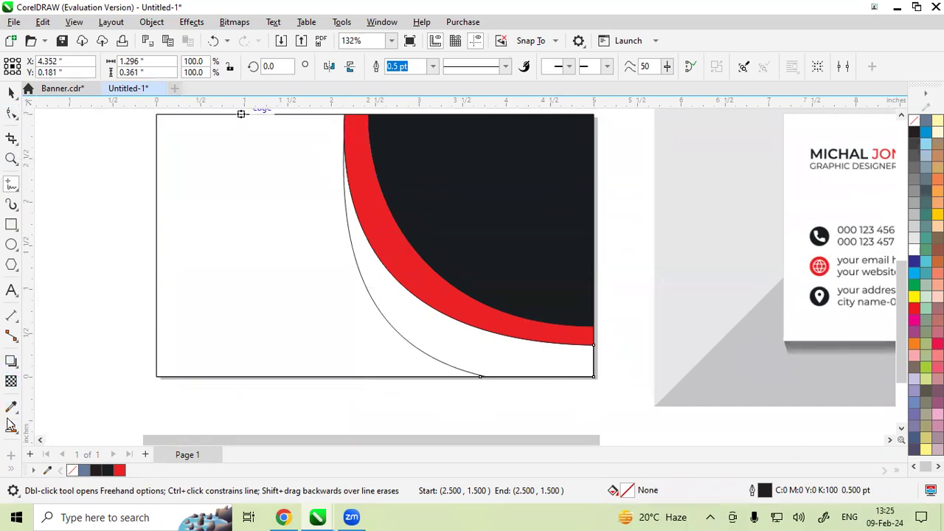
- Undo another trial fill, select the page rectangle, and undo back past the red and dark fills
{"action": "left_click", "coordinate": [11, 429]}
{"action": "left_click", "coordinate": [450, 340]}
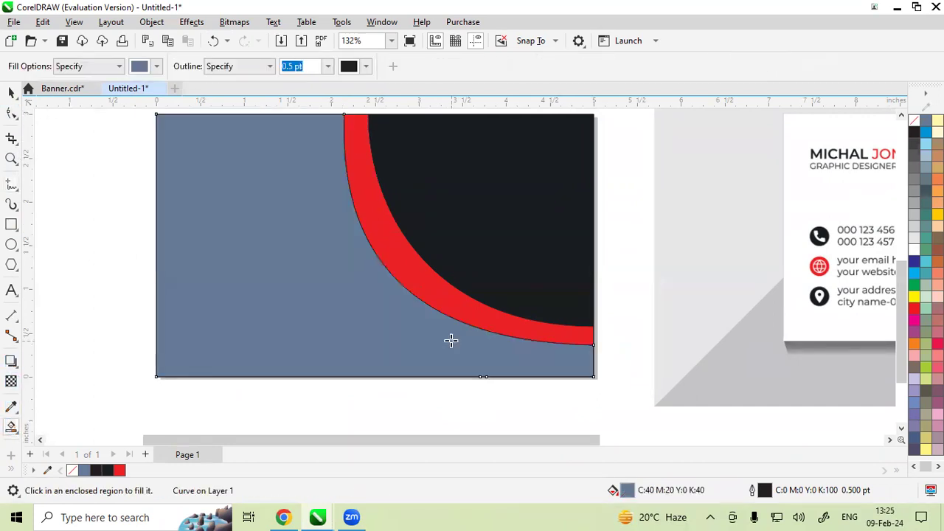
{"action": "key", "text": "ctrl+z"}
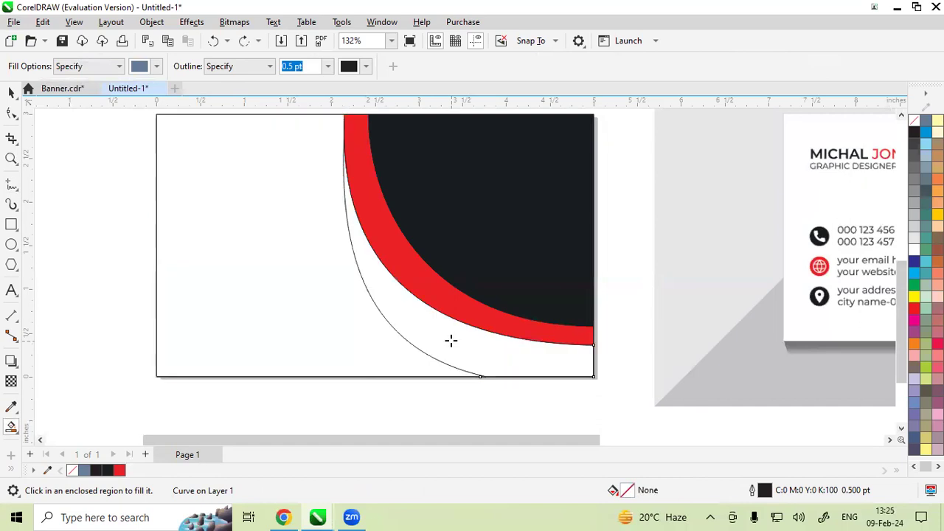
{"action": "left_click", "coordinate": [11, 91]}
{"action": "left_click", "coordinate": [186, 376]}
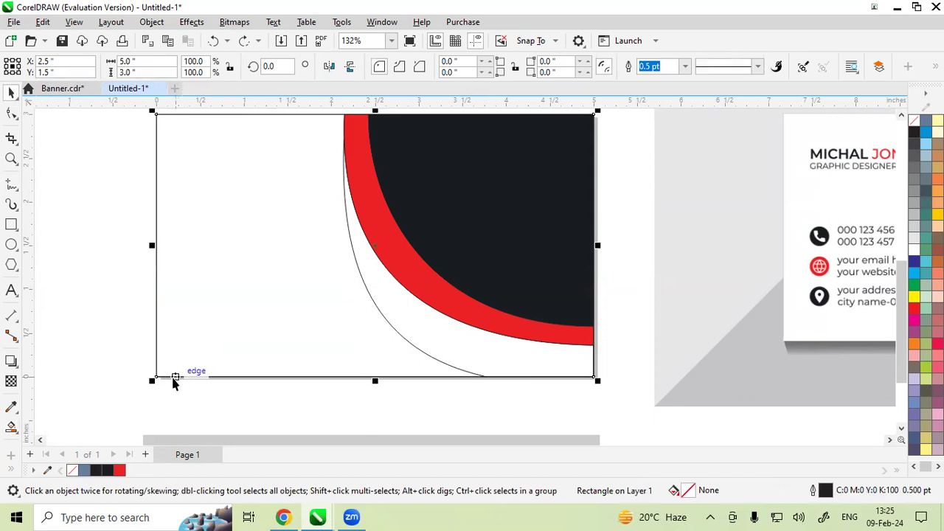
{"action": "key", "text": "ctrl+z"}
{"action": "key", "text": "ctrl+z"}
{"action": "key", "text": "ctrl+z"}
{"action": "key", "text": "ctrl+z"}
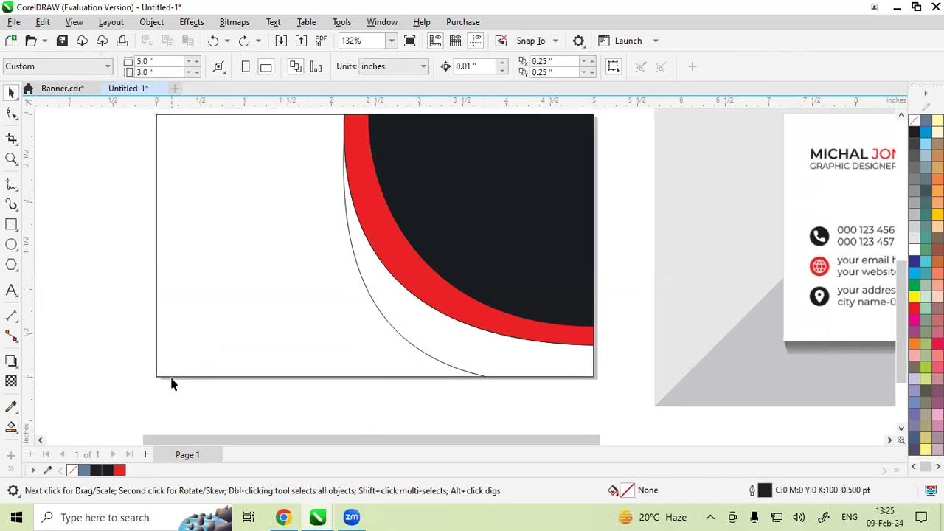
{"action": "key", "text": "ctrl+z"}
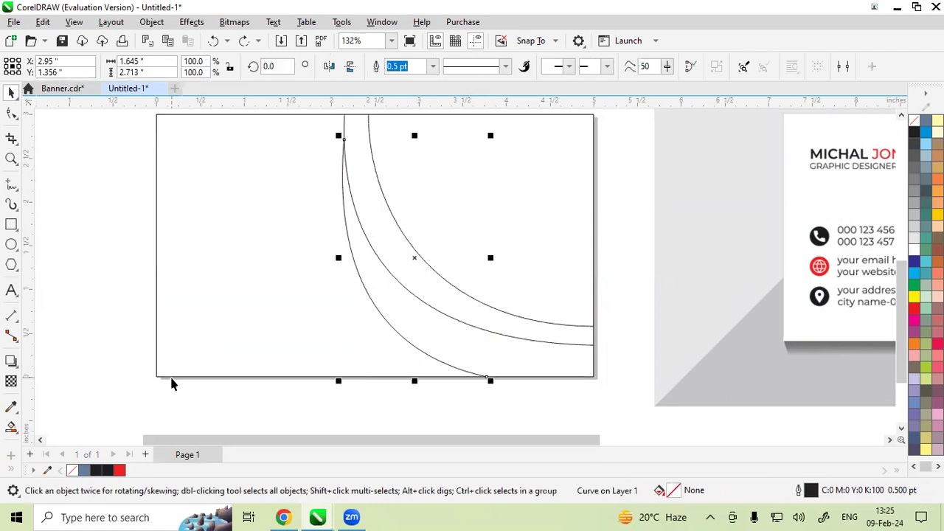
{"action": "key", "text": "ctrl+z"}
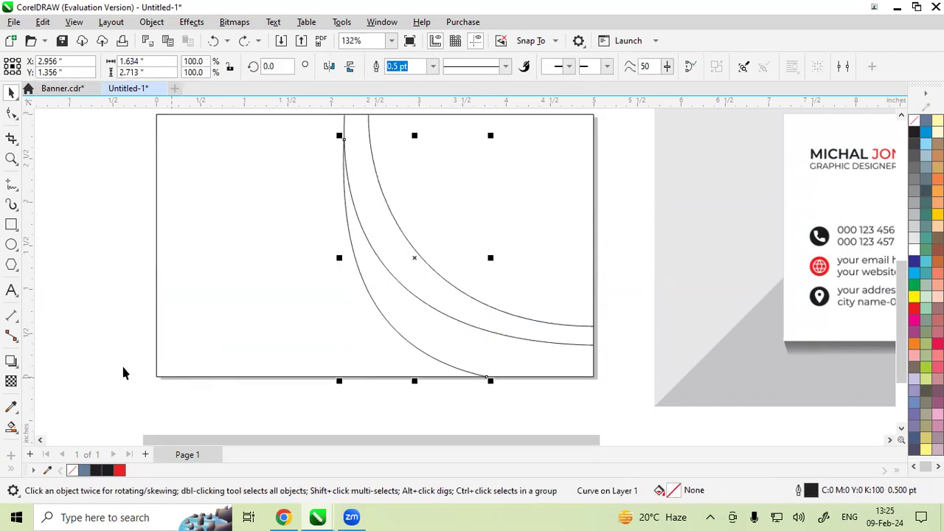
- Test one more Smart Fill left of the curves and undo it
{"action": "left_click", "coordinate": [11, 427]}
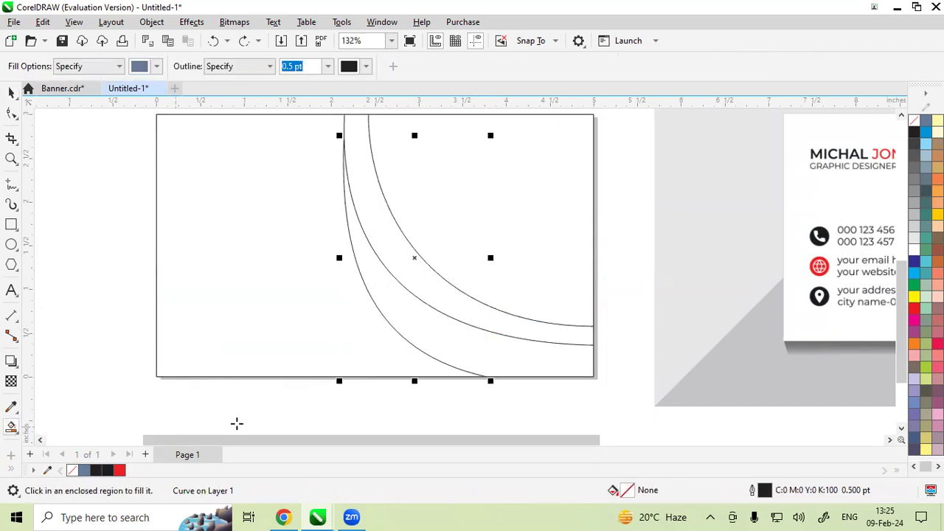
{"action": "left_click", "coordinate": [394, 317]}
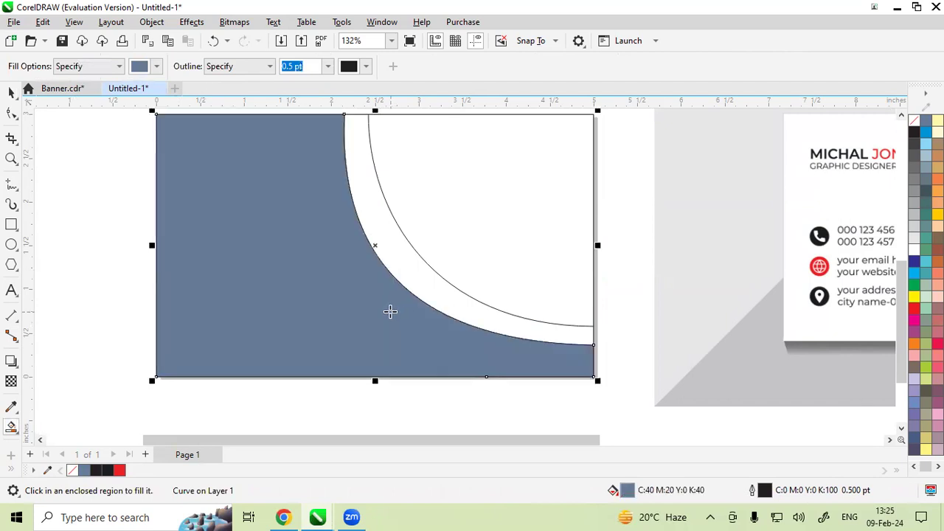
{"action": "key", "text": "ctrl+z"}
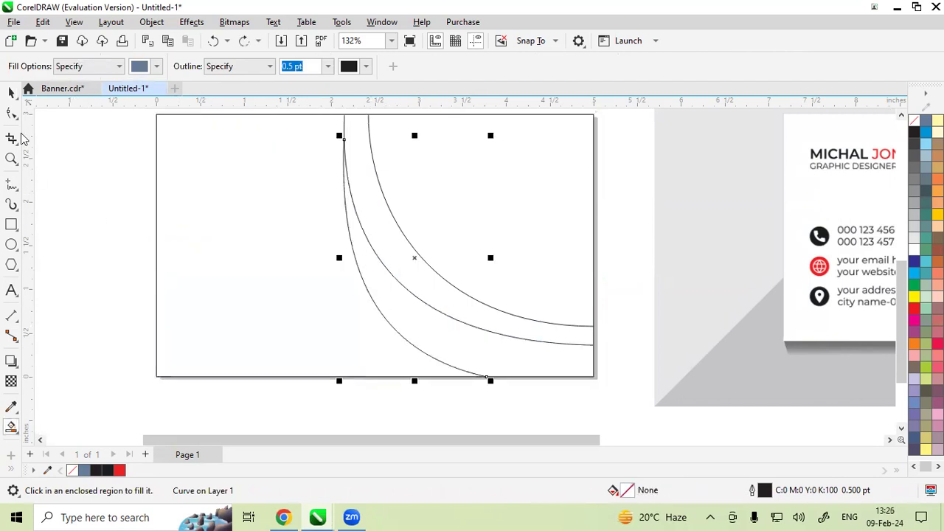
{"action": "left_click", "coordinate": [11, 91]}
- Zoom in on the left curve's top and nudge its node into place
{"action": "left_click", "coordinate": [11, 158]}
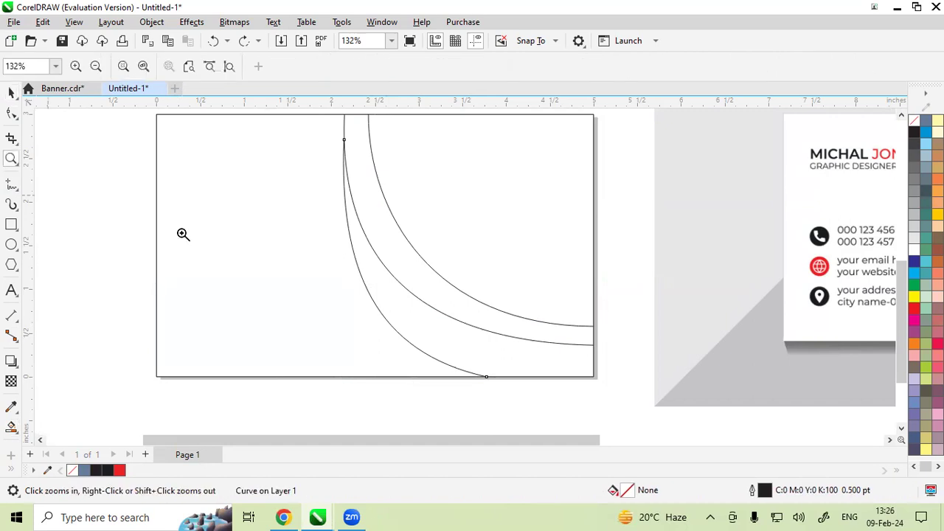
{"action": "left_click_drag", "start_coordinate": [379, 220], "coordinate": [380, 221]}
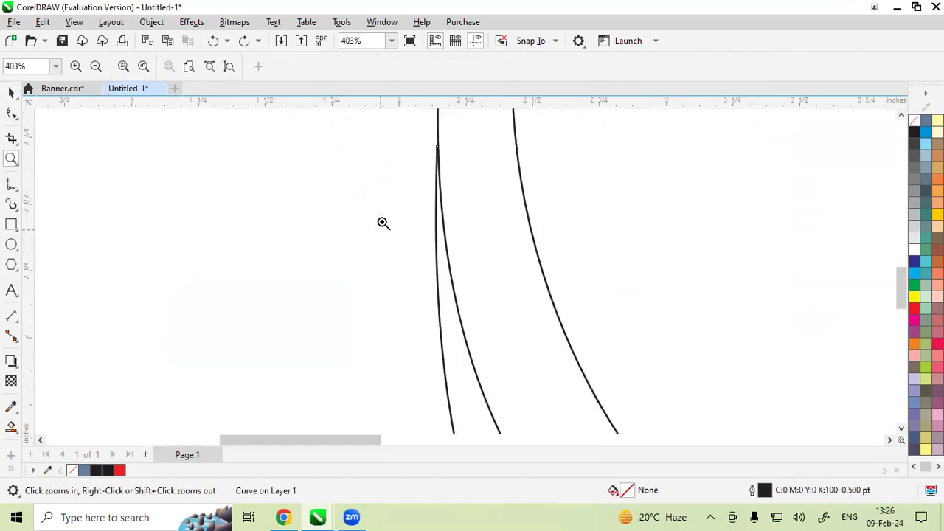
{"action": "left_click_drag", "start_coordinate": [420, 140], "coordinate": [498, 300]}
{"action": "left_click_drag", "start_coordinate": [390, 122], "coordinate": [503, 310]}
{"action": "left_click_drag", "start_coordinate": [424, 114], "coordinate": [475, 264]}
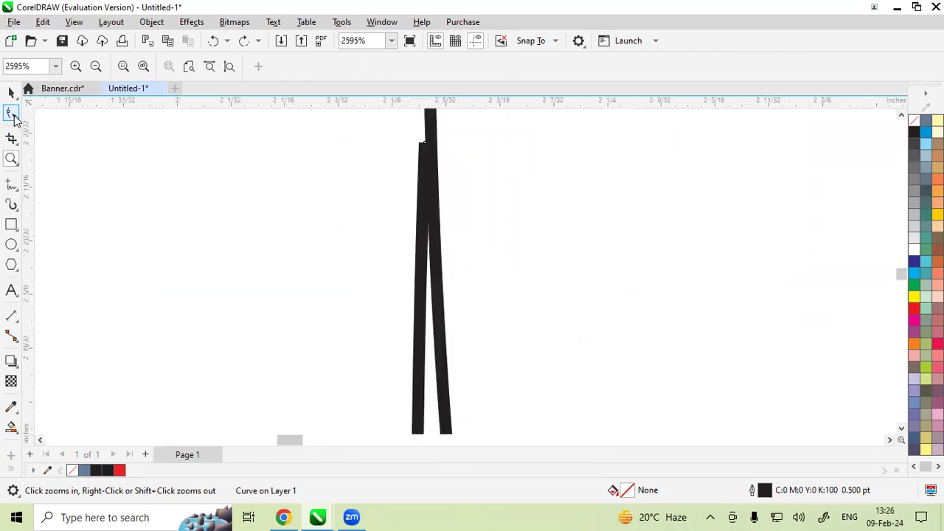
{"action": "left_click", "coordinate": [14, 115]}
{"action": "left_click", "coordinate": [53, 113]}
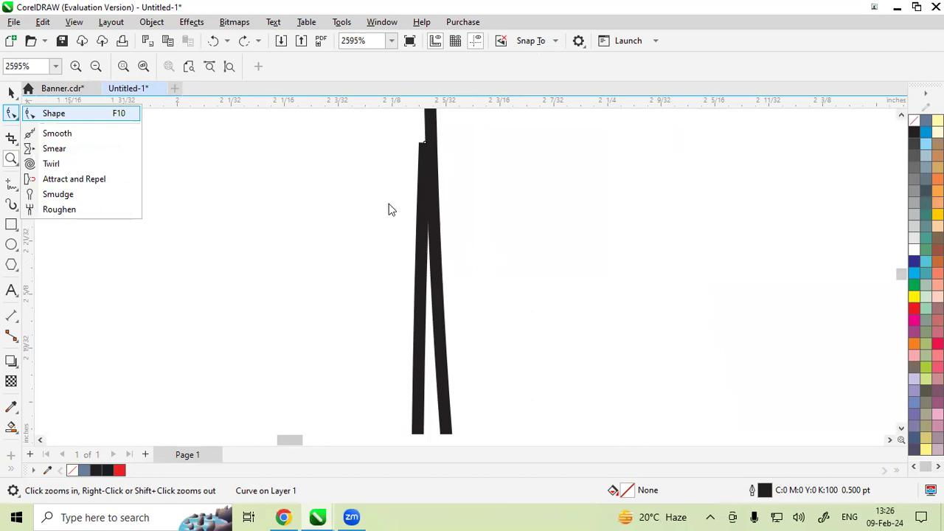
{"action": "left_click_drag", "start_coordinate": [425, 142], "coordinate": [430, 142]}
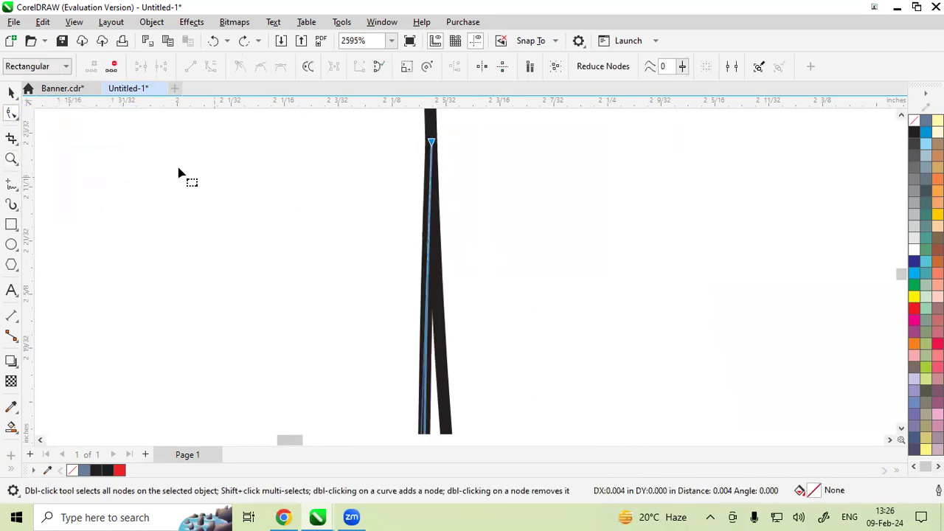
{"action": "left_click", "coordinate": [11, 94]}
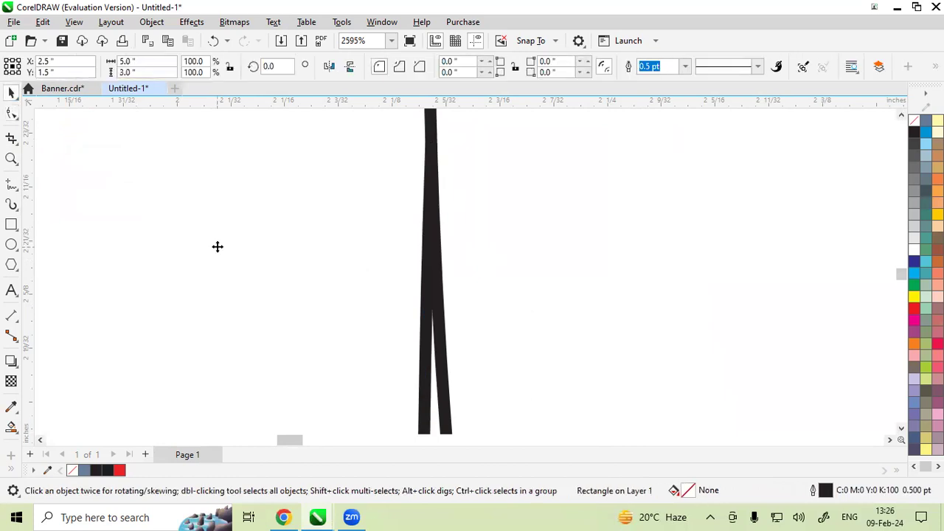
- Zoom out, then zoom into where the curve meets the line to inspect the thin curve's nodes
{"action": "left_click", "coordinate": [17, 164]}
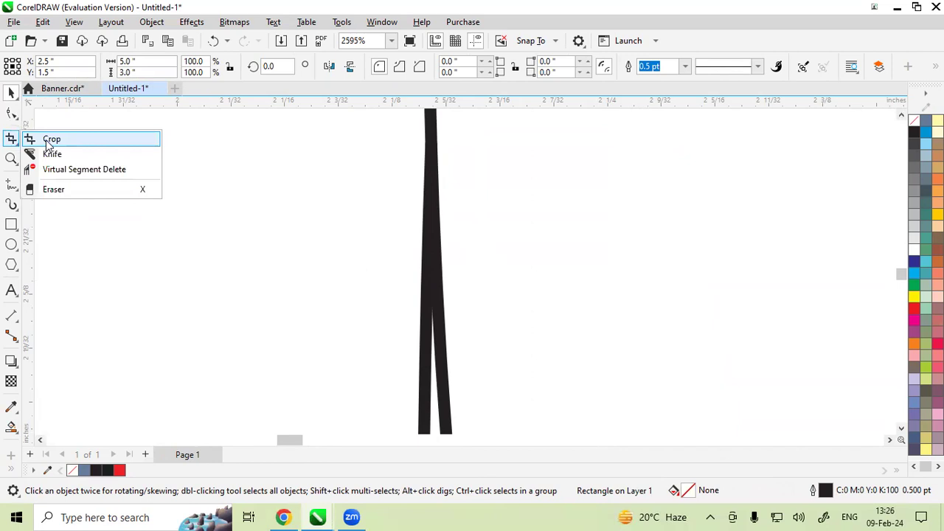
{"action": "left_click", "coordinate": [50, 160]}
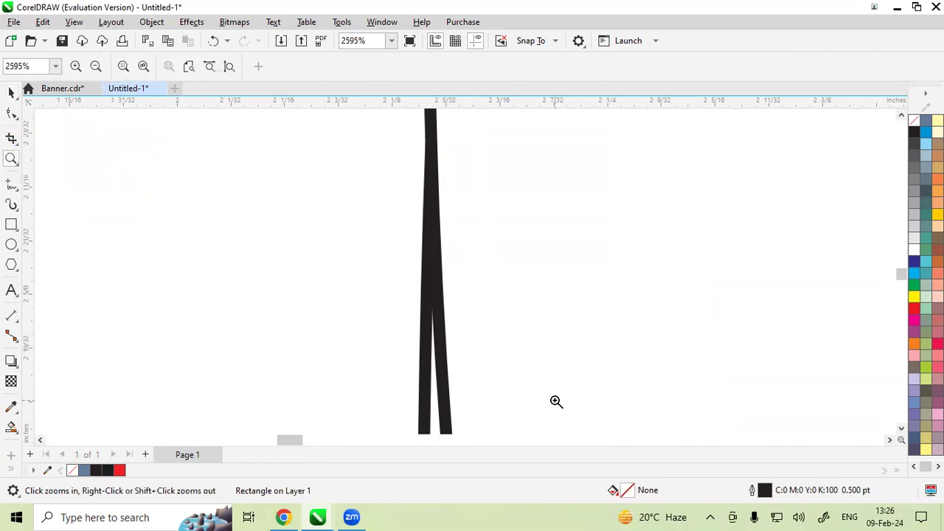
{"action": "right_click", "coordinate": [461, 368]}
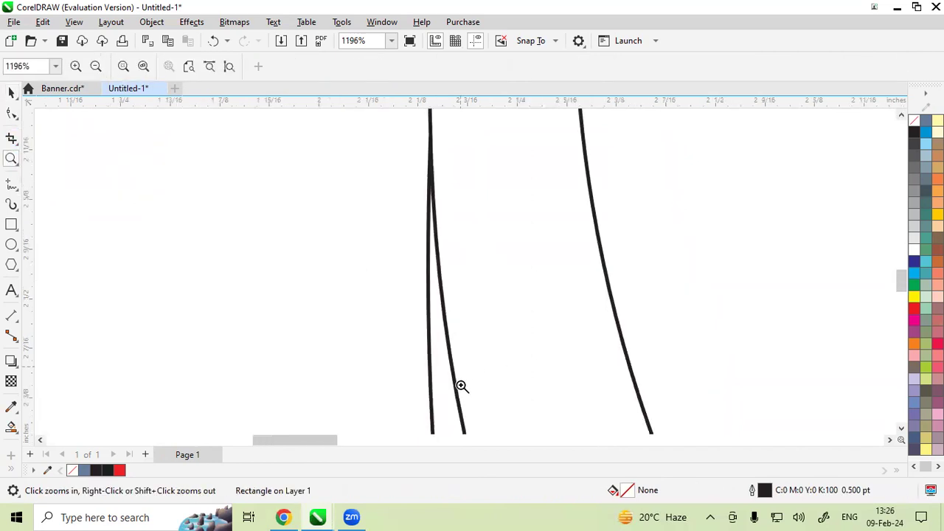
{"action": "scroll", "coordinate": [469, 368], "scroll_direction": "down", "scroll_amount": 5}
{"action": "scroll", "coordinate": [514, 404], "scroll_direction": "up", "scroll_amount": 5}
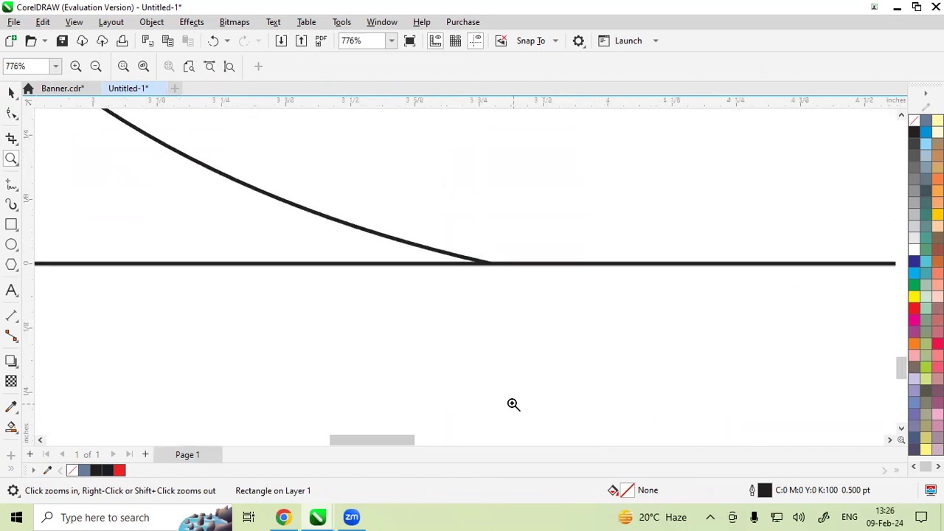
{"action": "scroll", "coordinate": [501, 268], "scroll_direction": "up", "scroll_amount": 3}
{"action": "left_click_drag", "start_coordinate": [318, 193], "coordinate": [524, 305]}
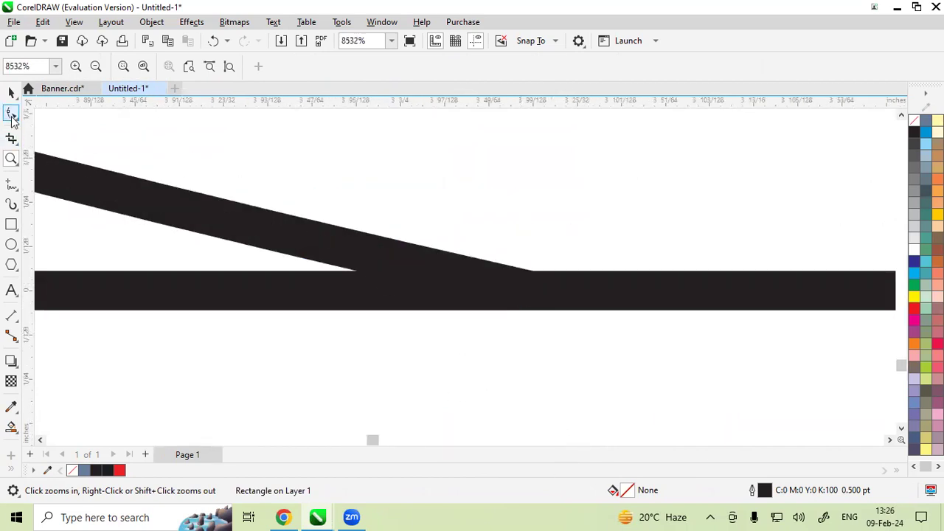
{"action": "left_click", "coordinate": [278, 232]}
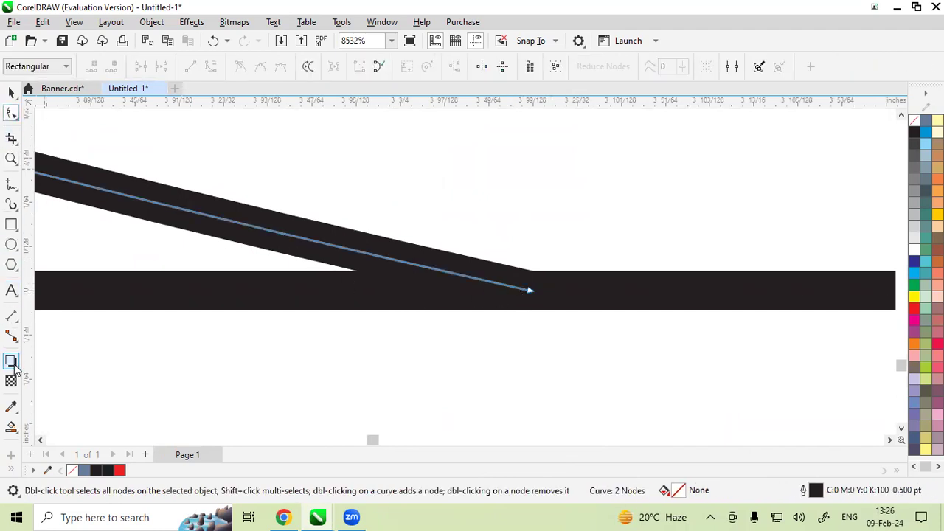
- Smart Fill the band blue-grey (C40 M20 Y0 K40) and zoom back out to the whole card
{"action": "left_click", "coordinate": [11, 427]}
{"action": "left_click", "coordinate": [433, 214]}
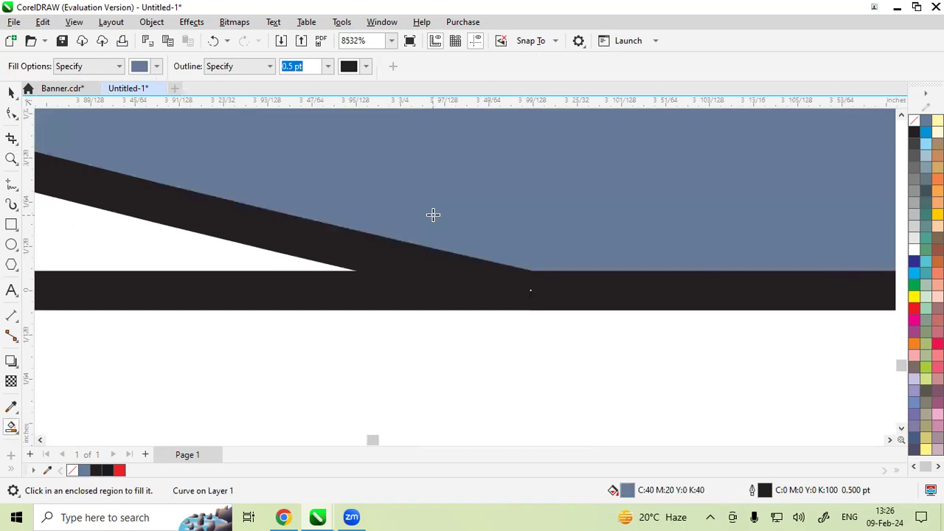
{"action": "left_click", "coordinate": [11, 158]}
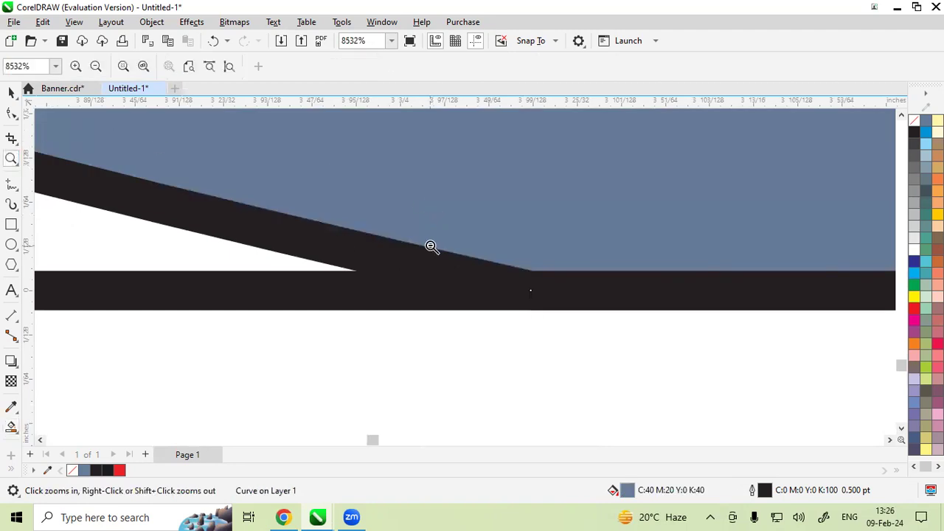
{"action": "left_click", "coordinate": [433, 247], "text": "shift"}
{"action": "left_click", "coordinate": [401, 206], "text": "shift"}
{"action": "left_click", "coordinate": [401, 200], "text": "shift"}
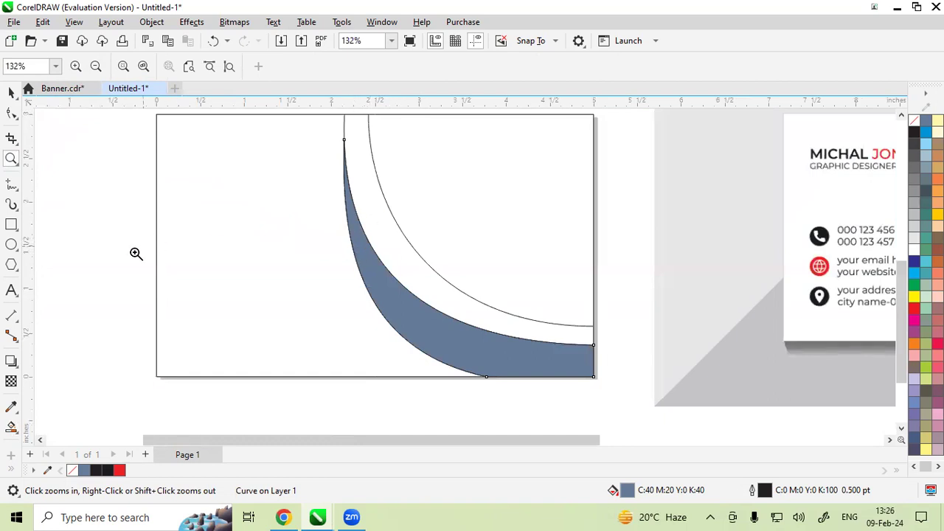
- Sample the reference card's dark colour and apply it to the outer band
{"action": "left_click", "coordinate": [11, 406]}
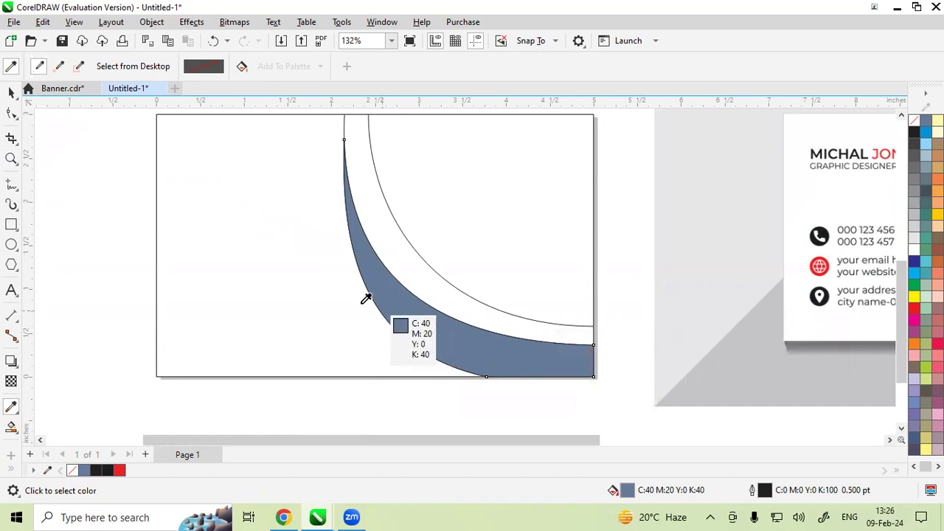
{"action": "left_click_drag", "start_coordinate": [585, 440], "coordinate": [632, 442]}
{"action": "scroll", "coordinate": [539, 351], "scroll_direction": "down", "scroll_amount": 2}
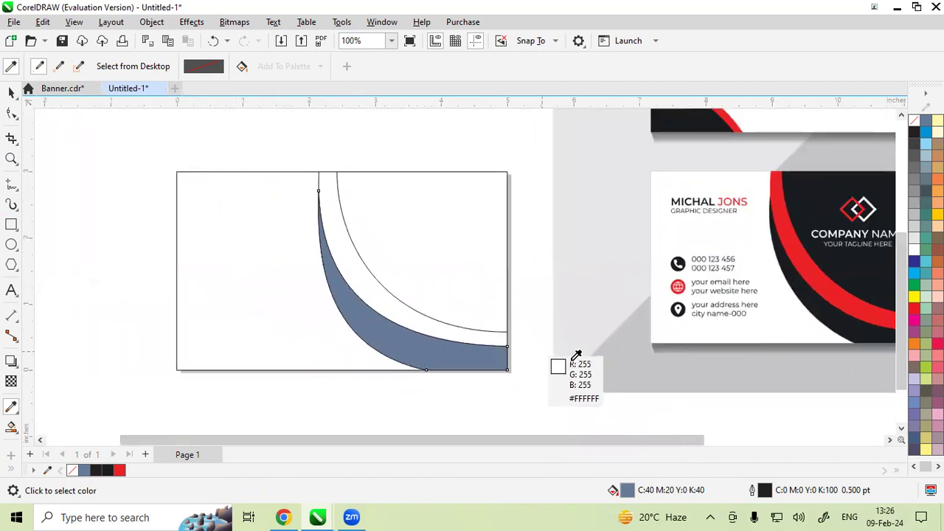
{"action": "left_click", "coordinate": [849, 255]}
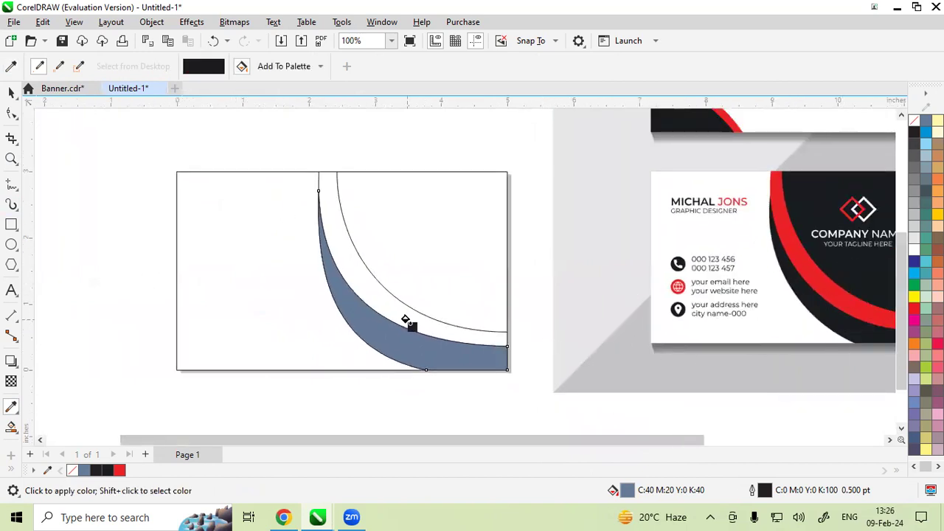
{"action": "left_click", "coordinate": [397, 337]}
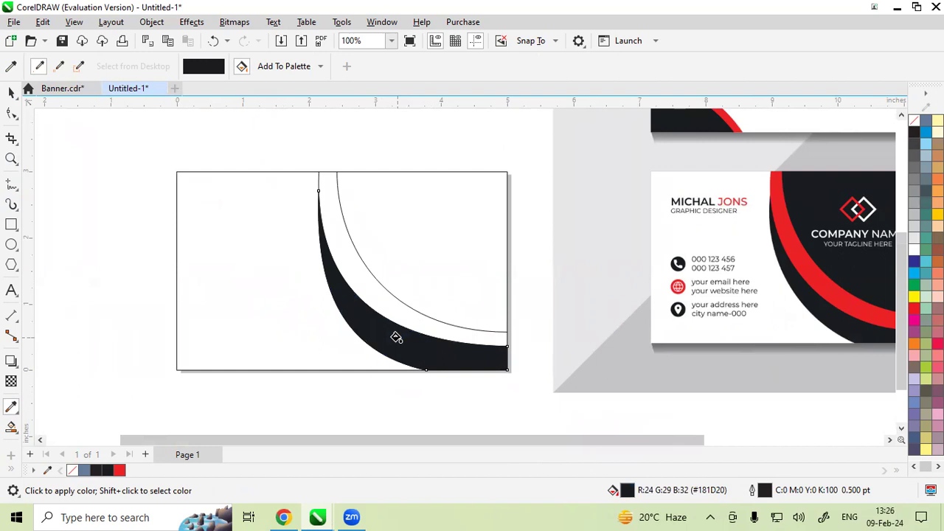
- Create fill regions between and inside the arcs, and colour the middle band with the reference red
{"action": "left_click", "coordinate": [11, 427]}
{"action": "left_click", "coordinate": [413, 321]}
{"action": "left_click", "coordinate": [426, 284]}
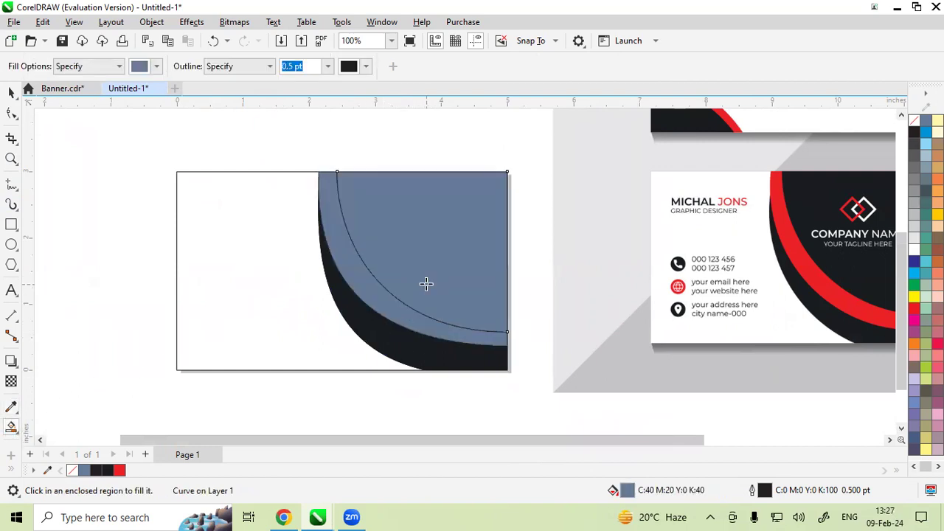
{"action": "left_click", "coordinate": [12, 407]}
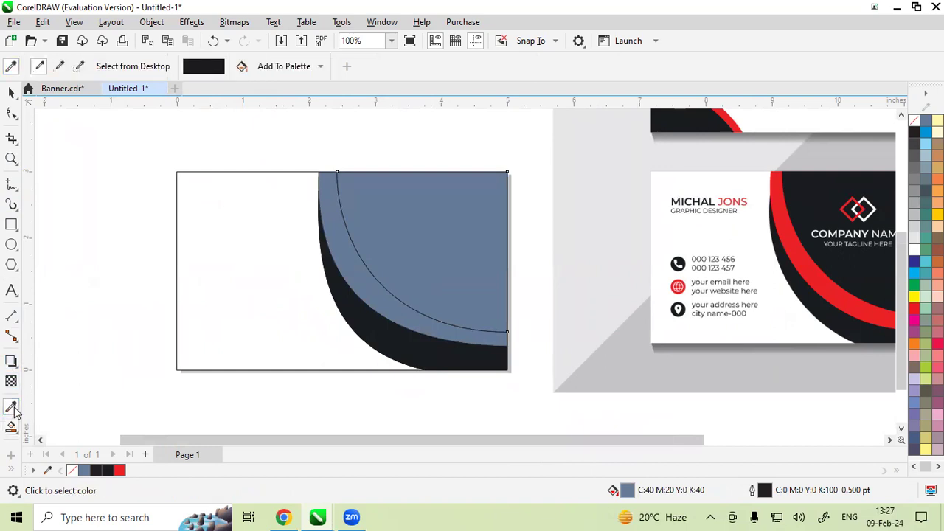
{"action": "left_click", "coordinate": [826, 295]}
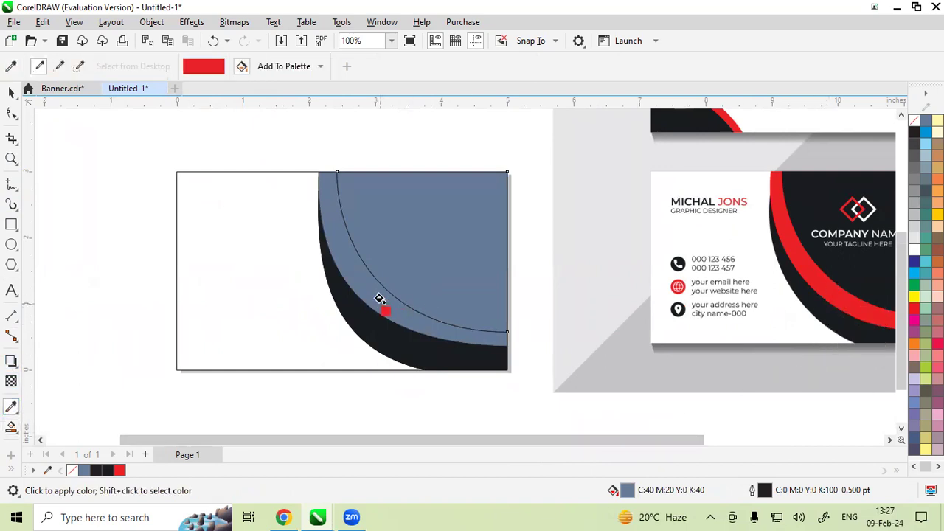
{"action": "left_click", "coordinate": [379, 300]}
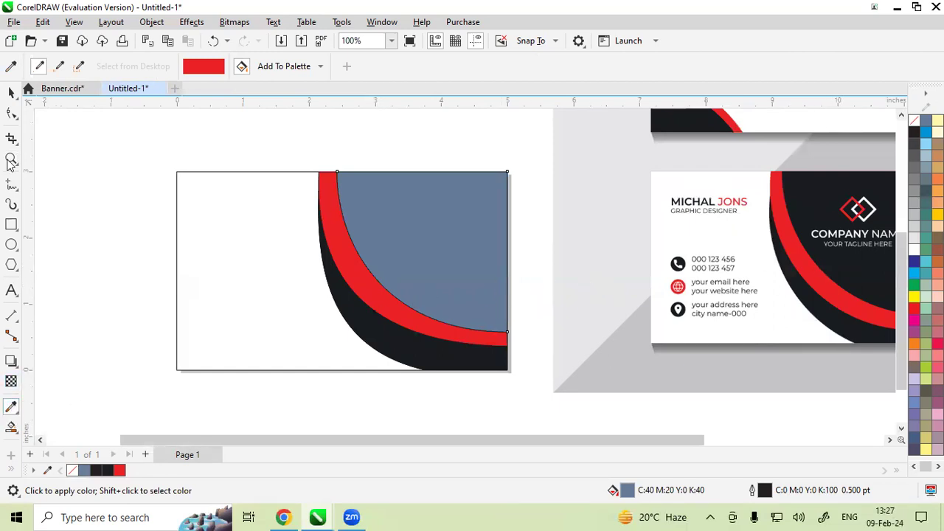
- Recolour the blue-grey inner shape black from the reference, then marquee-select all design shapes
{"action": "left_click", "coordinate": [11, 92]}
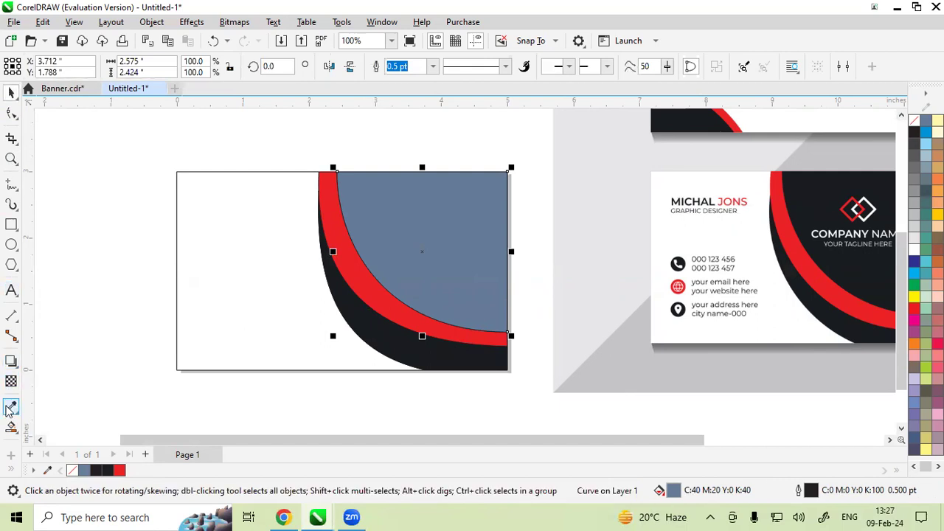
{"action": "left_click", "coordinate": [11, 408]}
{"action": "left_click", "coordinate": [831, 259]}
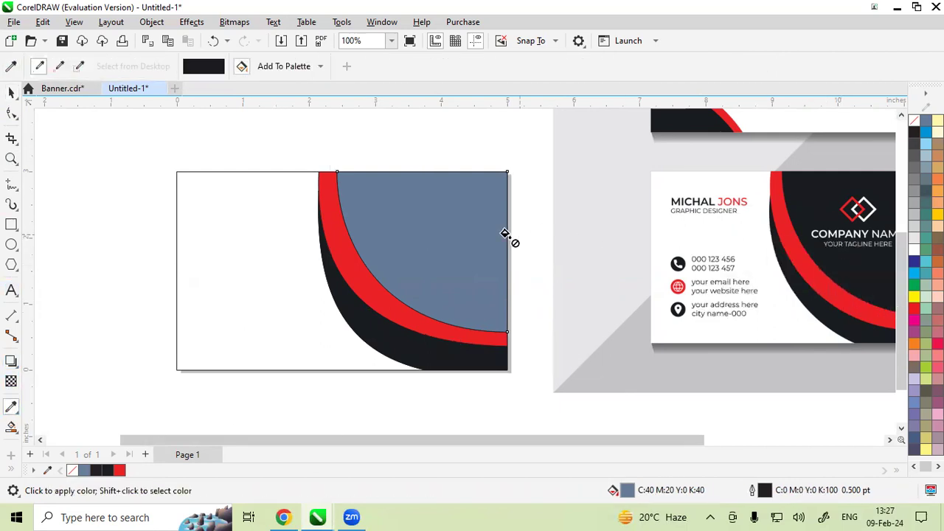
{"action": "left_click", "coordinate": [444, 239]}
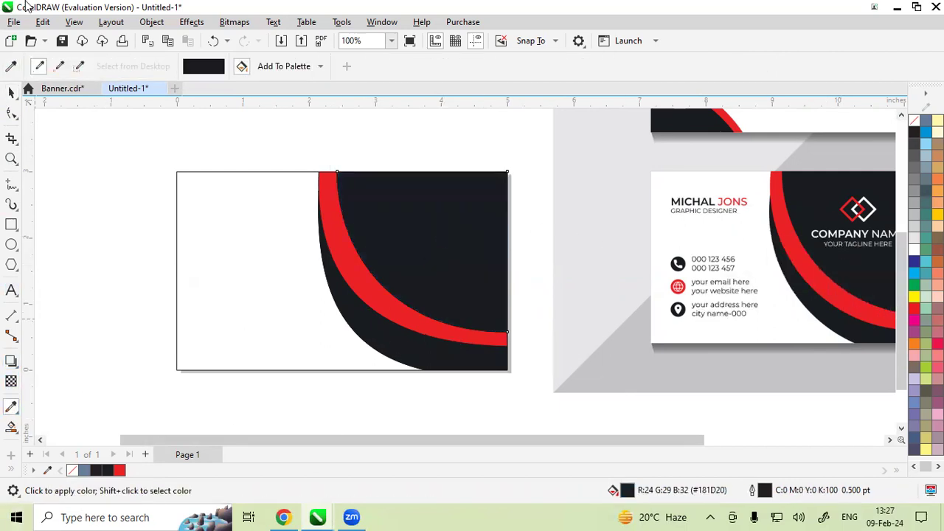
{"action": "left_click", "coordinate": [11, 93]}
{"action": "left_click_drag", "start_coordinate": [286, 126], "coordinate": [543, 385]}
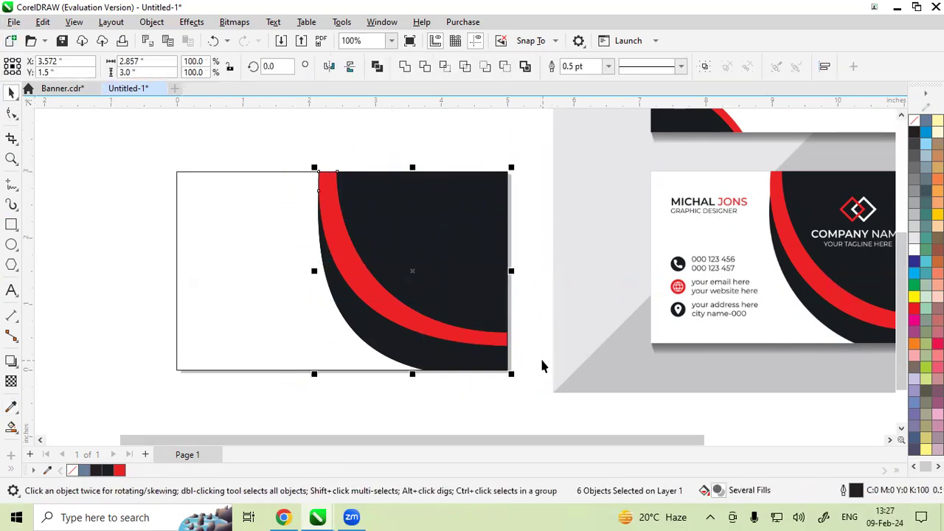
- Set the six selected shapes' outlines to No Color, then deselect and check the black shape
{"action": "right_click", "coordinate": [915, 121]}
{"action": "left_click", "coordinate": [586, 278]}
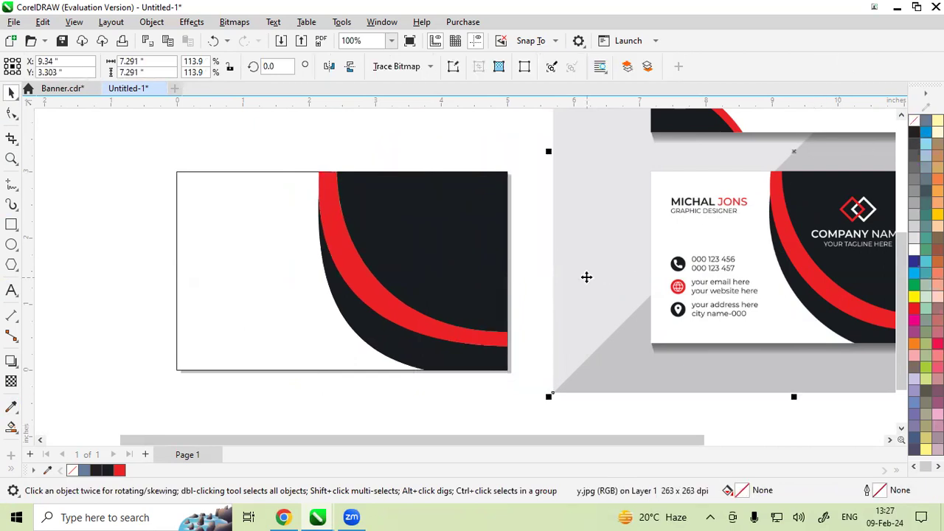
{"action": "left_click", "coordinate": [543, 261]}
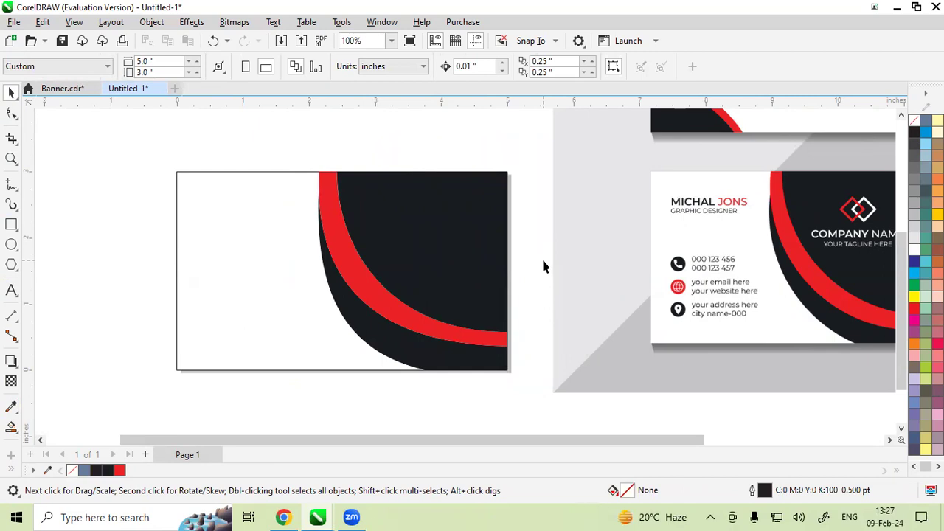
{"action": "left_click", "coordinate": [363, 338]}
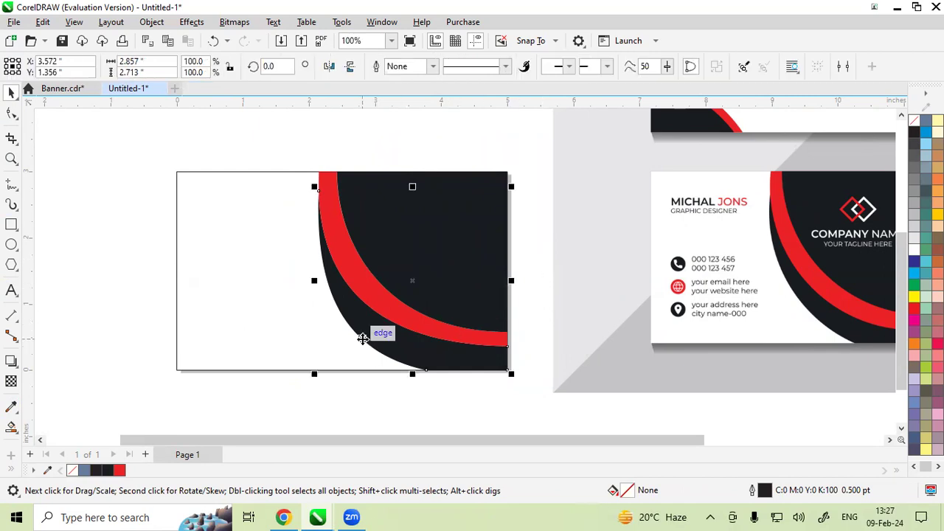
{"action": "left_click", "coordinate": [358, 380]}
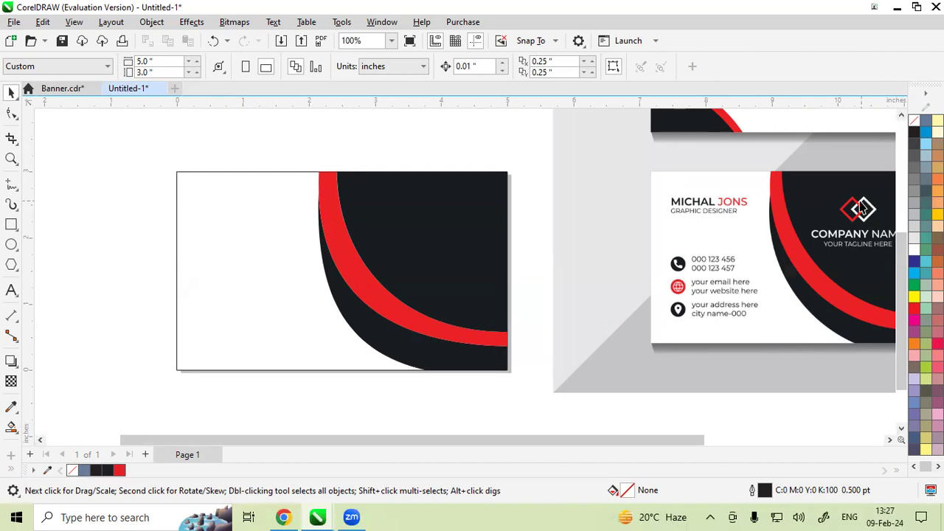
- Draw a small square on the black area with a white 1.5 pt outline
{"action": "left_click", "coordinate": [11, 225]}
{"action": "left_click_drag", "start_coordinate": [396, 216], "coordinate": [432, 251]}
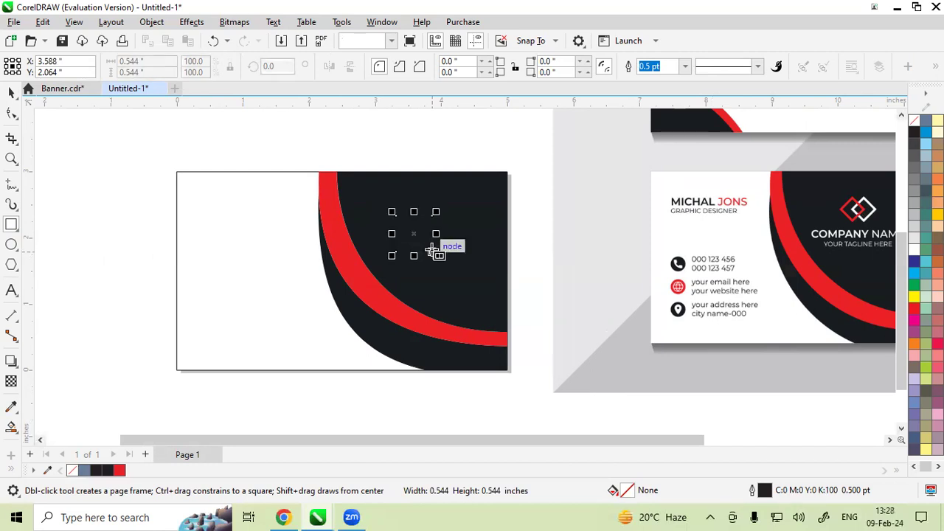
{"action": "right_click", "coordinate": [914, 251]}
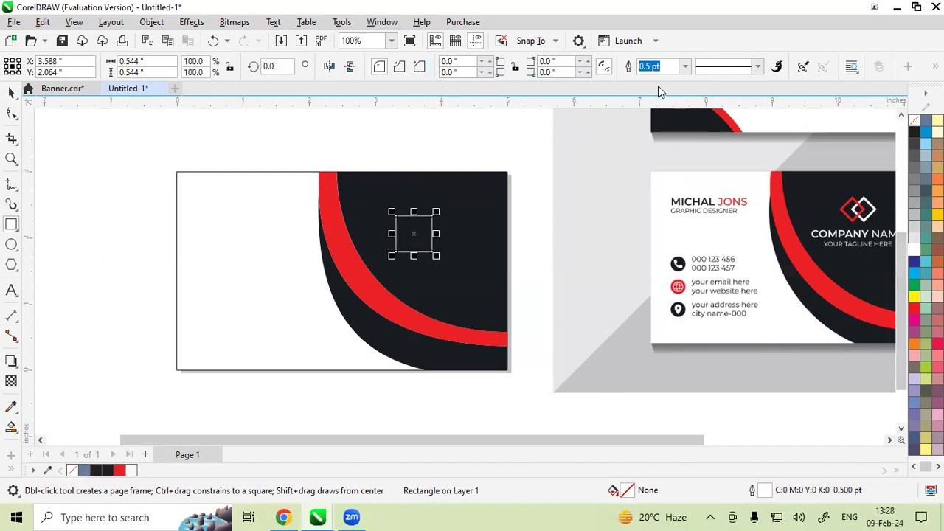
{"action": "left_click", "coordinate": [685, 67]}
{"action": "left_click", "coordinate": [648, 132]}
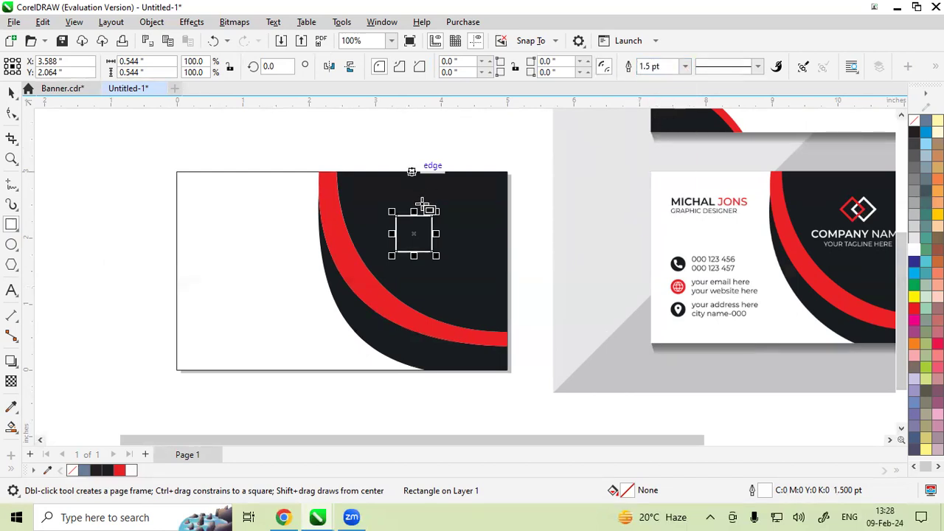
- Rotate the square about 45° into a diamond
{"action": "double_click", "coordinate": [415, 235]}
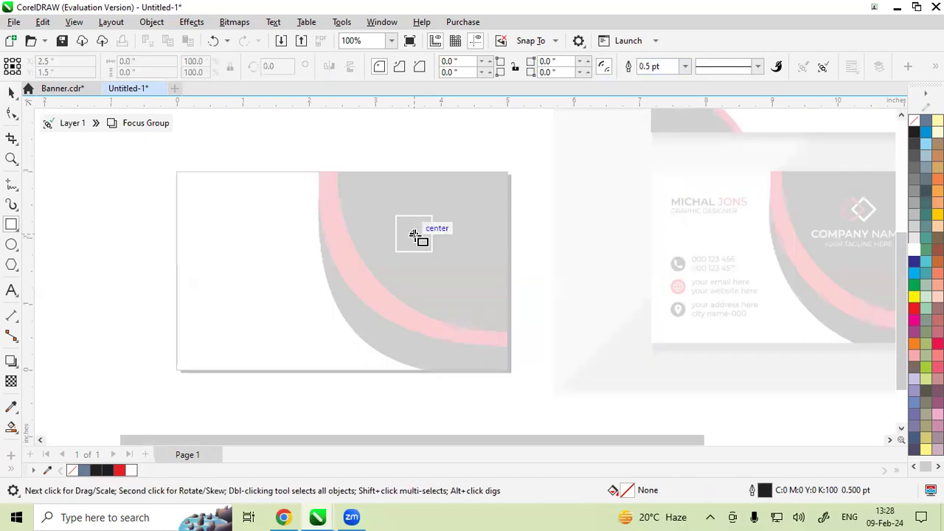
{"action": "key", "text": "Escape"}
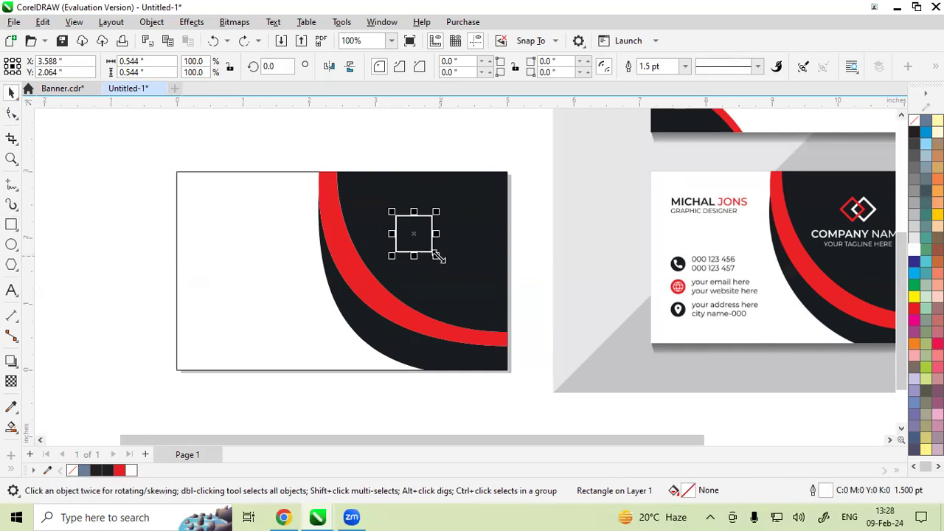
{"action": "mouse_move", "coordinate": [437, 256]}
{"action": "left_mouse_down"}
{"action": "mouse_move", "coordinate": [422, 243]}
{"action": "mouse_move", "coordinate": [432, 249]}
{"action": "left_mouse_up"}
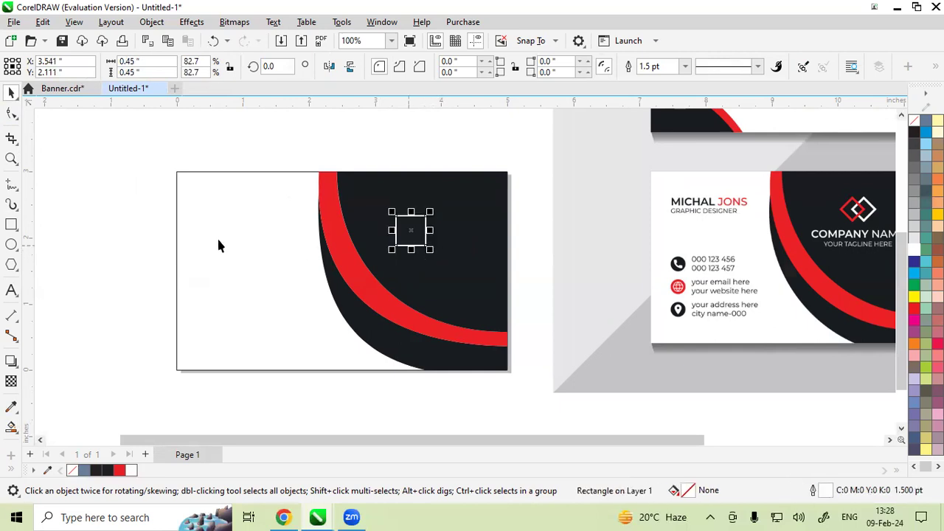
{"action": "left_click", "coordinate": [119, 183]}
{"action": "left_click", "coordinate": [414, 216]}
{"action": "left_click", "coordinate": [425, 216]}
{"action": "mouse_move", "coordinate": [434, 210]}
{"action": "left_mouse_down"}
{"action": "mouse_move", "coordinate": [448, 234]}
{"action": "mouse_move", "coordinate": [409, 231]}
{"action": "mouse_move", "coordinate": [443, 215]}
{"action": "left_mouse_up"}
{"action": "left_click", "coordinate": [413, 231]}
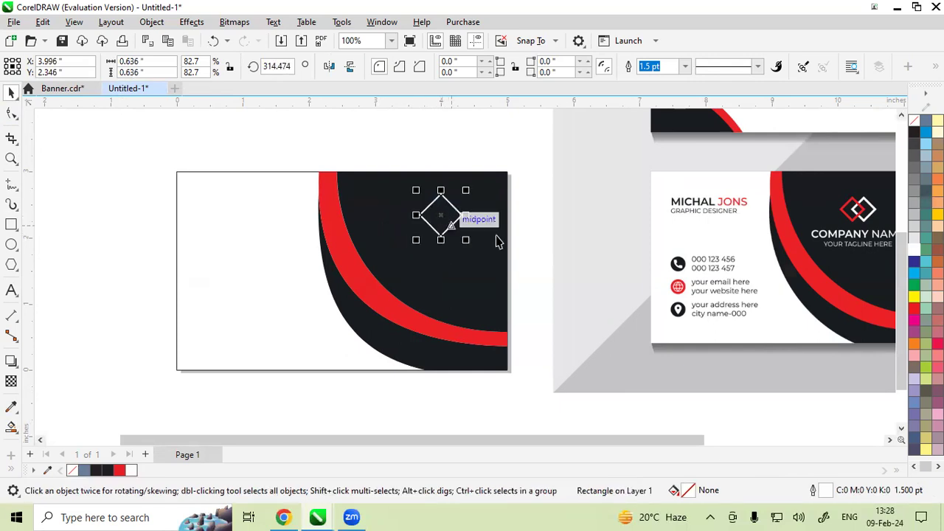
{"action": "left_click", "coordinate": [587, 255]}
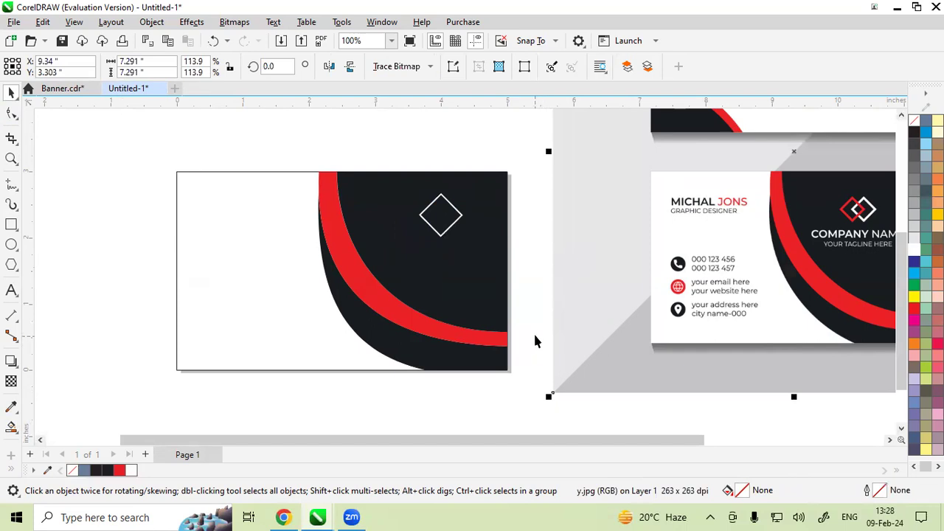
- Place an overlapping copy of the diamond to the left with a red outline
{"action": "left_click", "coordinate": [439, 213]}
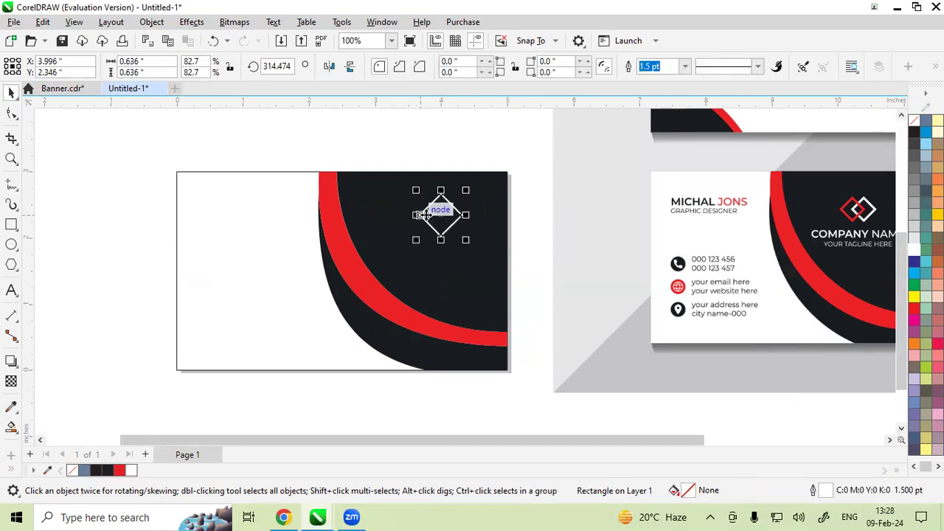
{"action": "left_click_drag", "start_coordinate": [435, 214], "coordinate": [422, 215]}
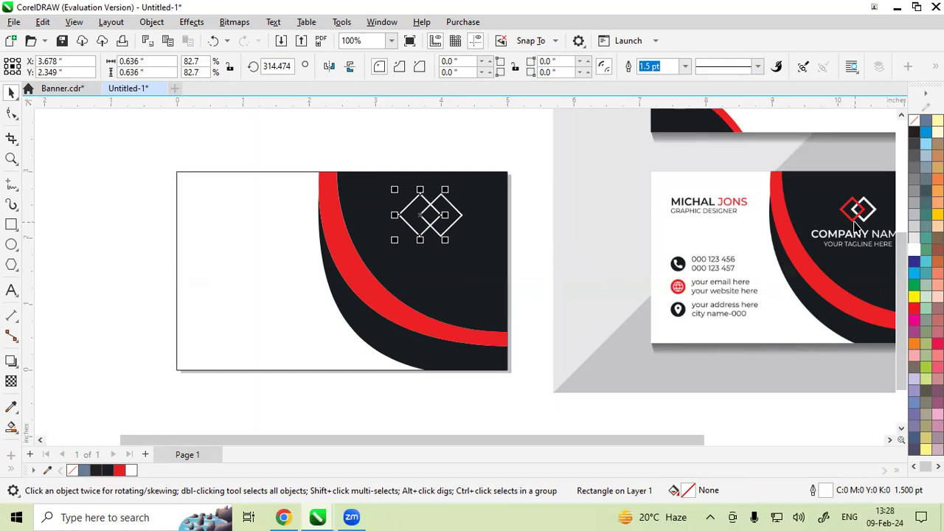
{"action": "left_click", "coordinate": [914, 311]}
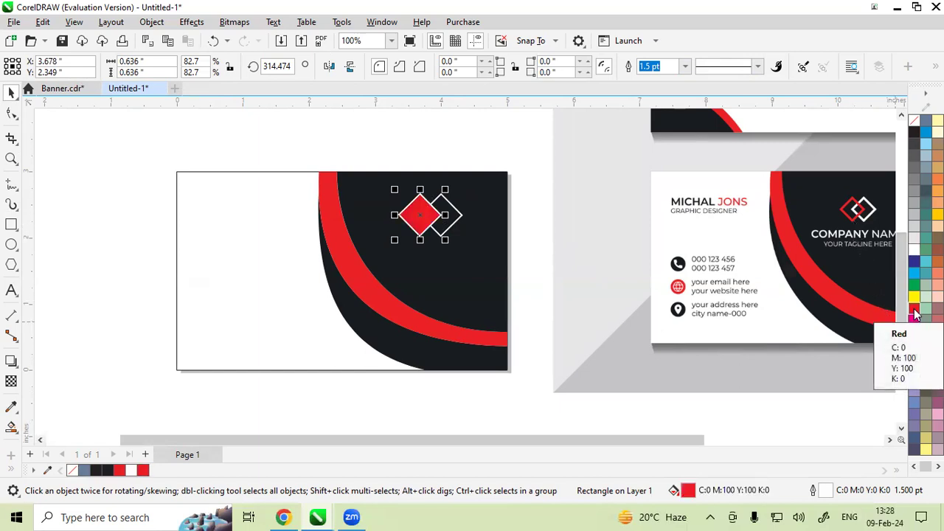
{"action": "key", "text": "ctrl+z"}
{"action": "right_click", "coordinate": [914, 311]}
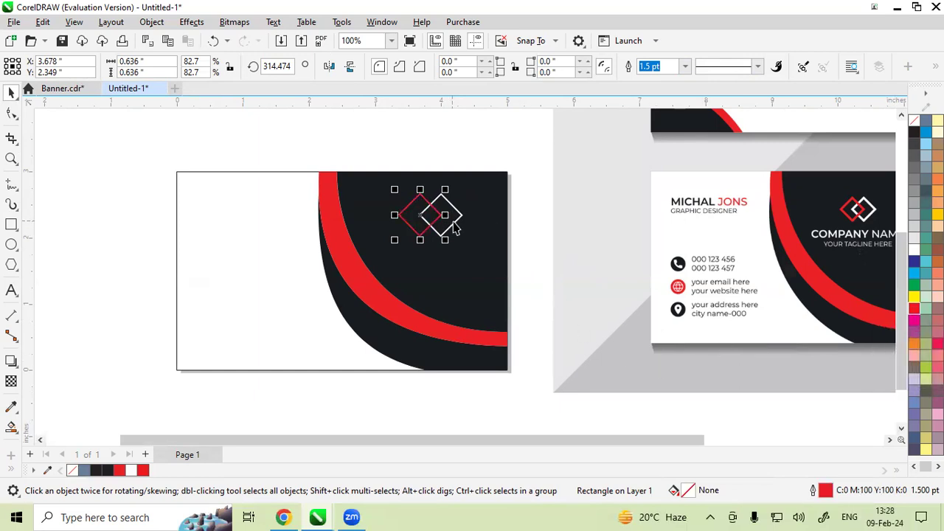
- Select both diamonds and set their outline width to 3.0 pt
{"action": "left_click", "coordinate": [401, 142]}
{"action": "left_click_drag", "start_coordinate": [401, 177], "coordinate": [482, 265]}
{"action": "left_click", "coordinate": [608, 67]}
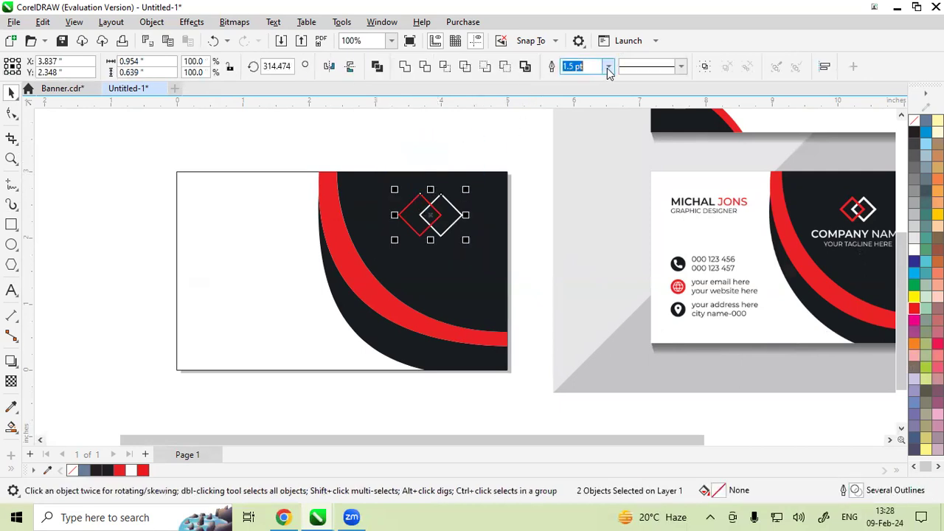
{"action": "left_click", "coordinate": [583, 163]}
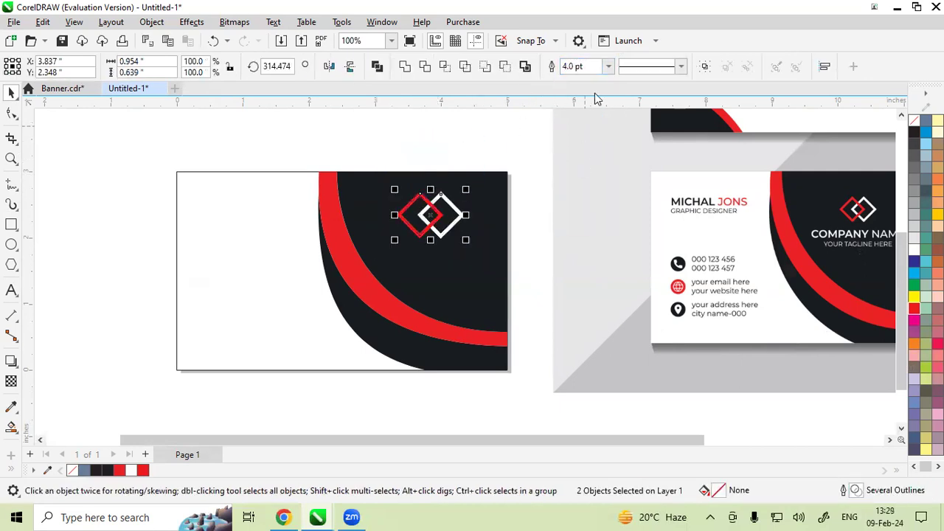
{"action": "left_click", "coordinate": [606, 67]}
{"action": "left_click", "coordinate": [577, 151]}
{"action": "left_click", "coordinate": [587, 212]}
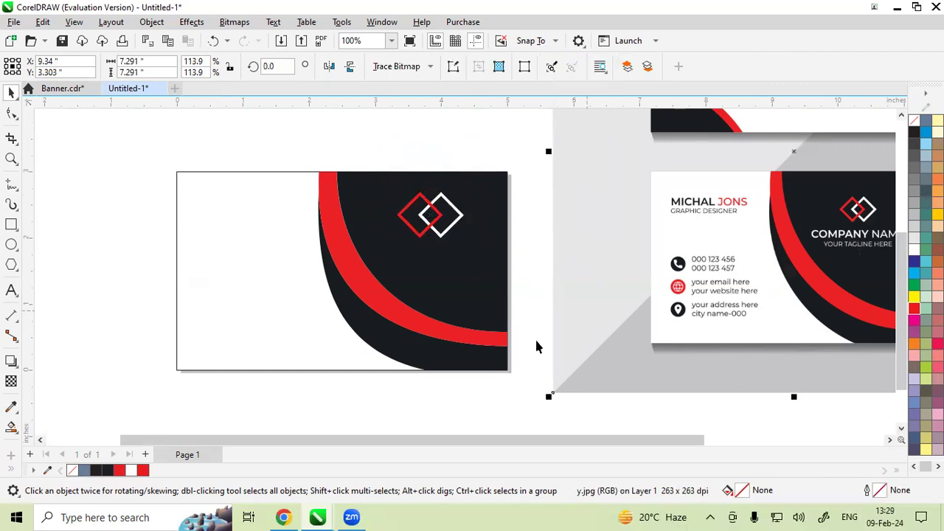
{"action": "left_click", "coordinate": [74, 312]}
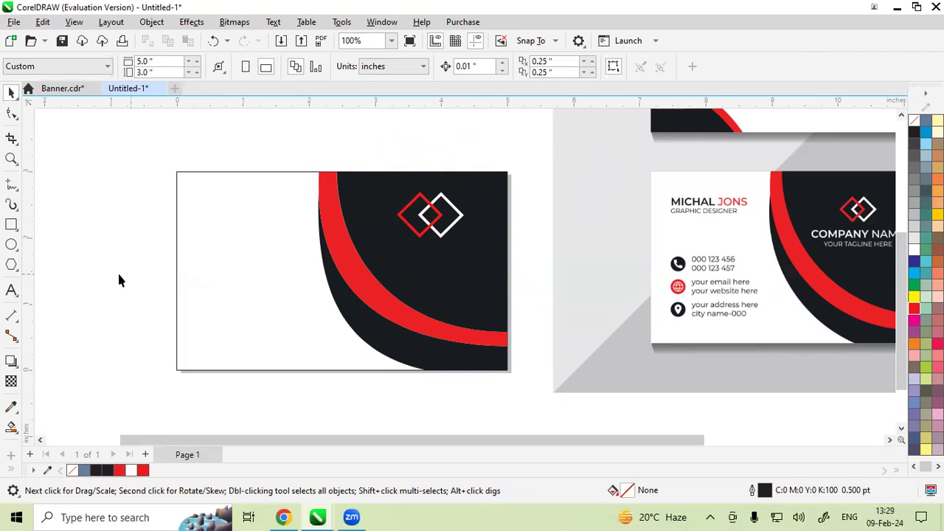
{"action": "left_click", "coordinate": [12, 291]}
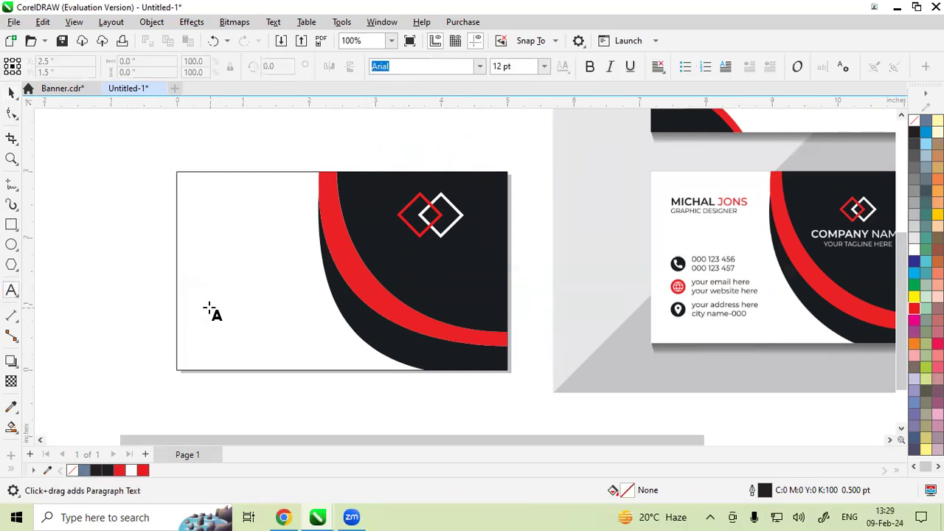
- Type 'Gayatri Institute of Technology' on the card's white left side
{"action": "left_click", "coordinate": [110, 313]}
{"action": "type", "text": "Gayatri "}
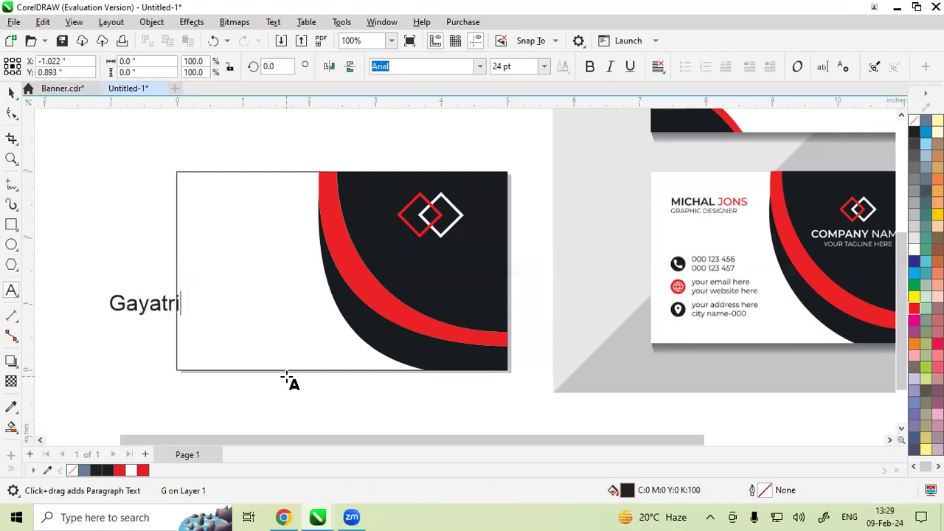
{"action": "type", "text": "Ins"}
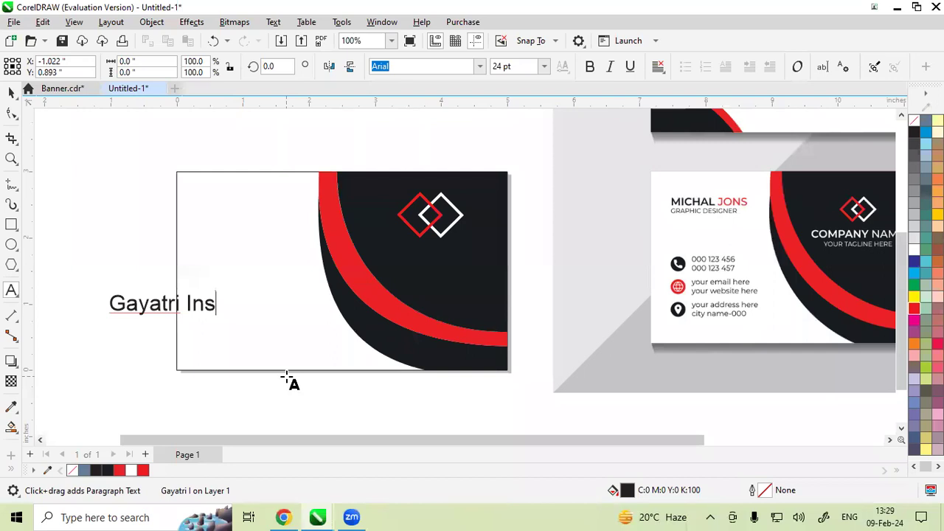
{"action": "type", "text": "titute of Tec"}
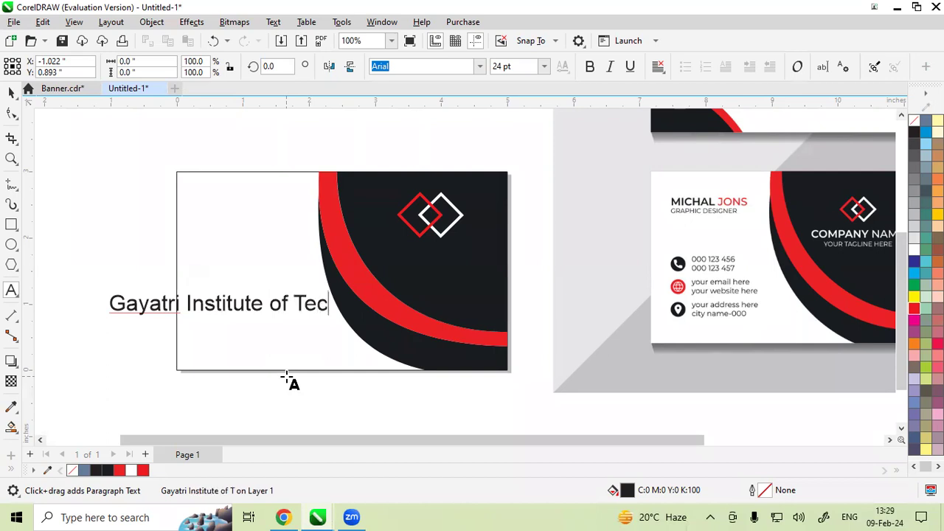
{"action": "type", "text": "hnology"}
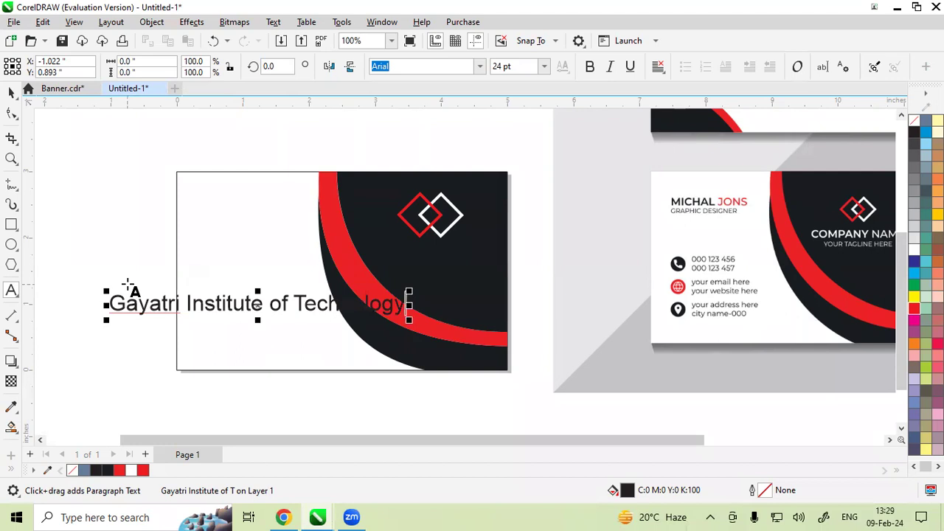
{"action": "left_click", "coordinate": [11, 92]}
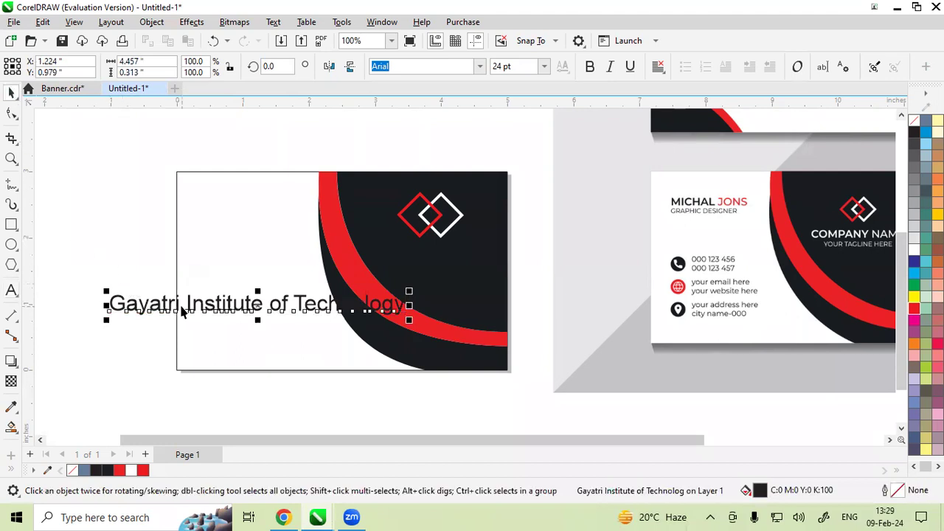
- Break the name onto three lines before 'of' and 'Technology', then select all of it
{"action": "left_click", "coordinate": [11, 290]}
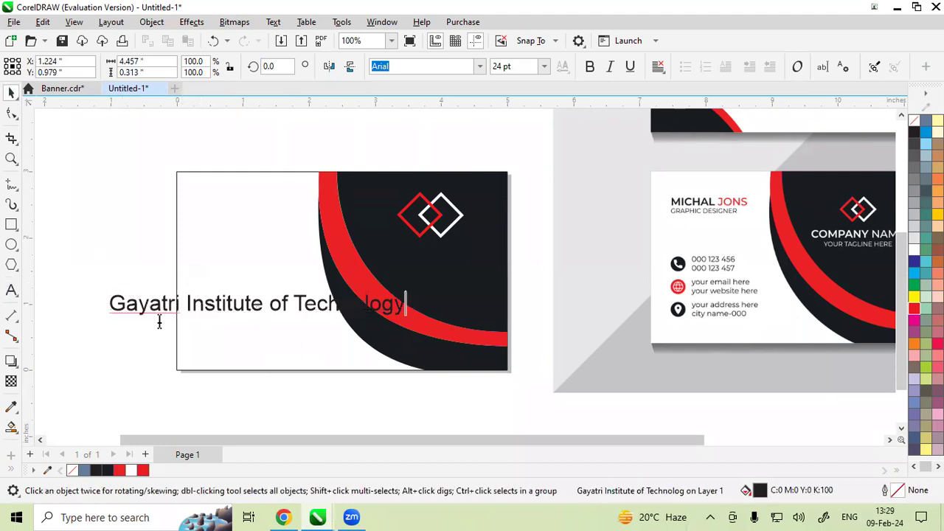
{"action": "left_click", "coordinate": [269, 303]}
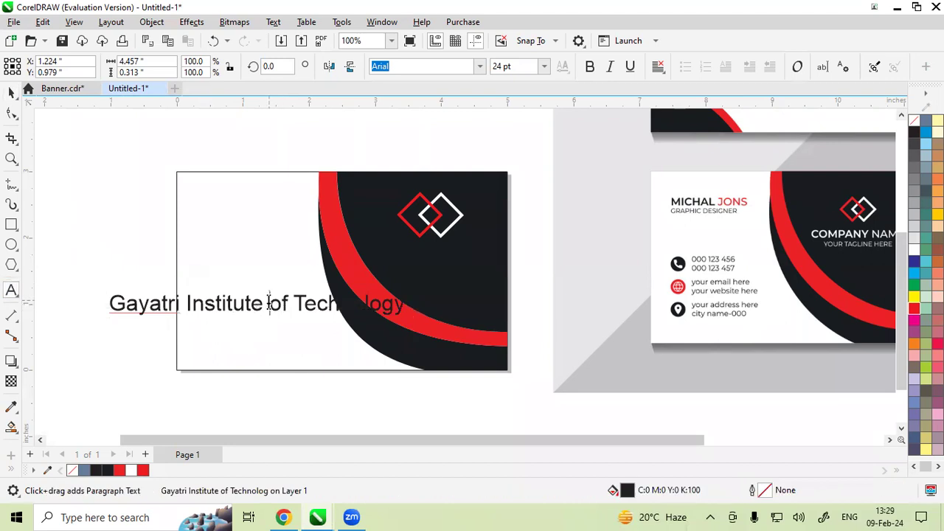
{"action": "key", "text": "Return"}
{"action": "left_click", "coordinate": [134, 327]}
{"action": "key", "text": "Return"}
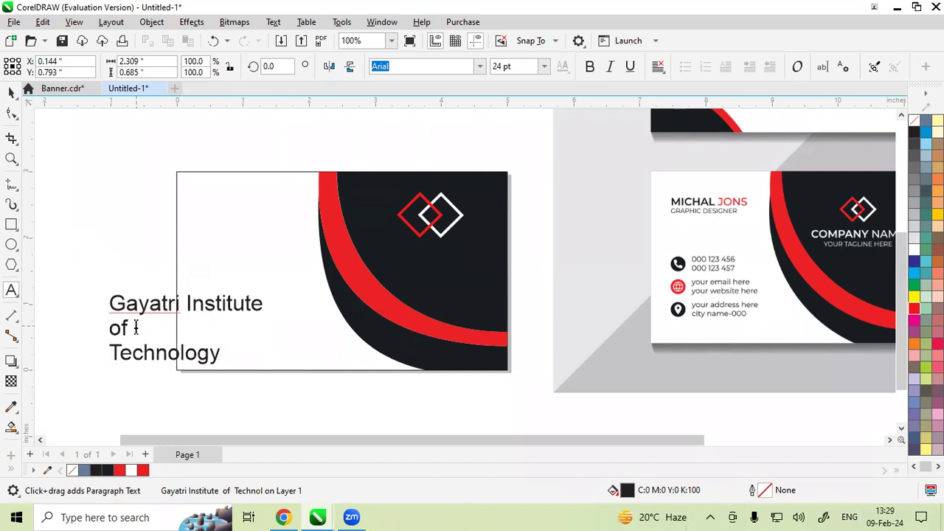
{"action": "left_click_drag", "start_coordinate": [112, 303], "coordinate": [221, 353]}
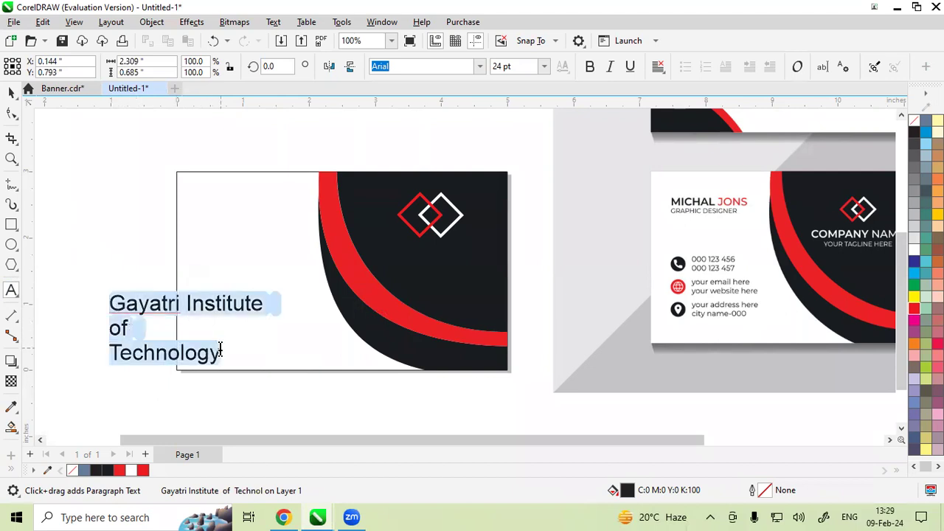
- Centre-align the institute name, move it onto the dark area, and make it white
{"action": "left_click", "coordinate": [657, 66]}
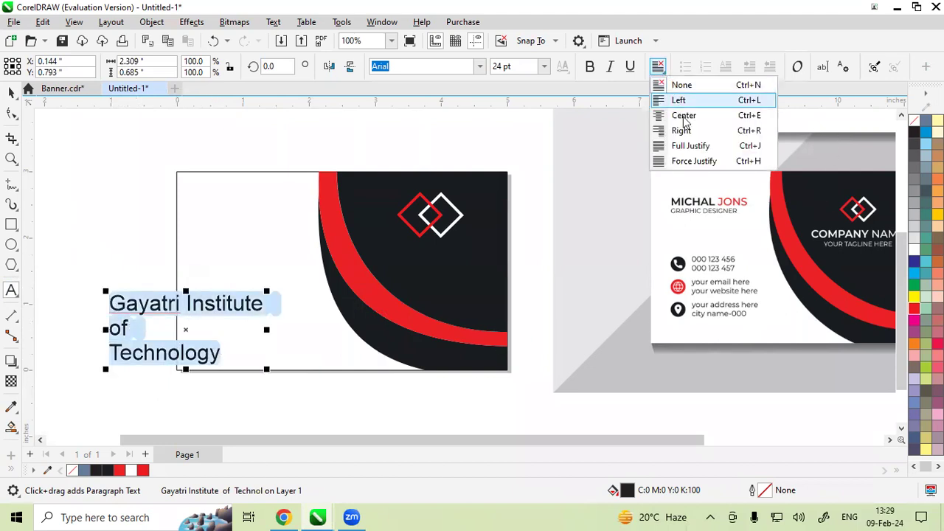
{"action": "left_click", "coordinate": [681, 114]}
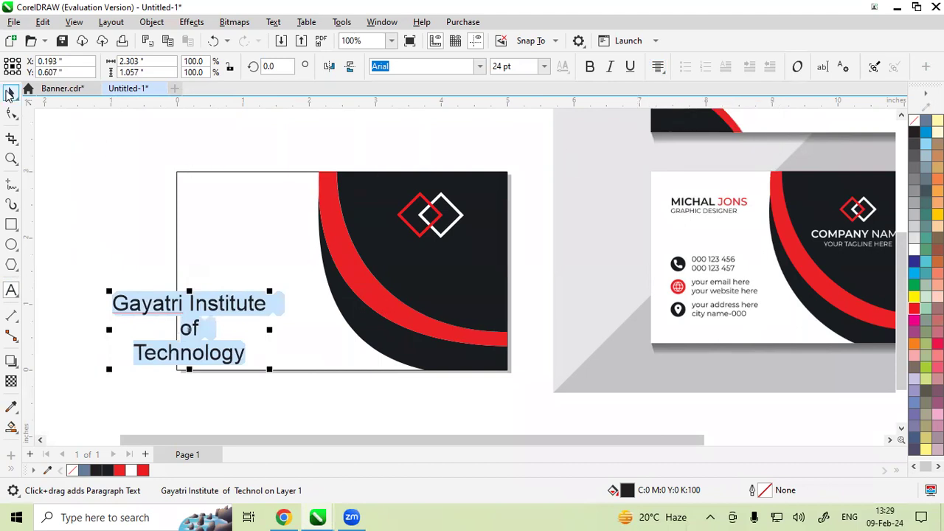
{"action": "left_click", "coordinate": [10, 93]}
{"action": "left_click_drag", "start_coordinate": [205, 330], "coordinate": [439, 271]}
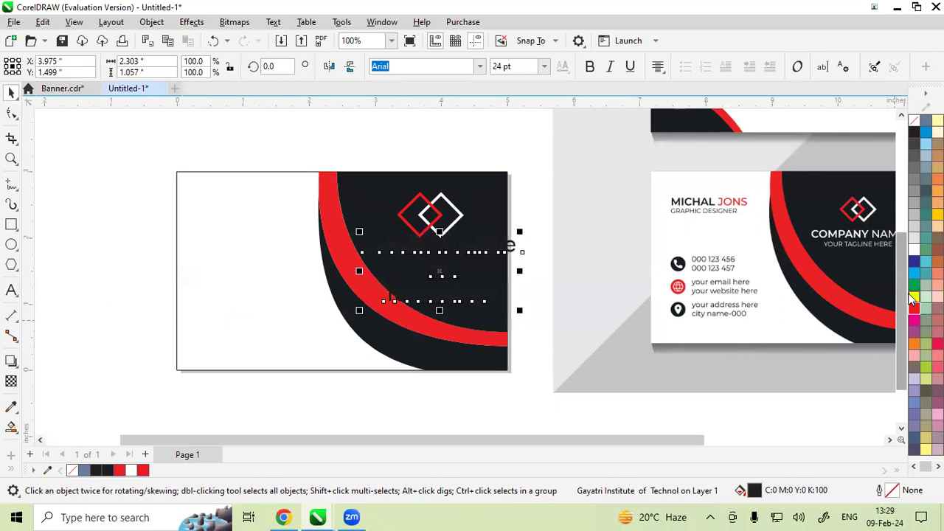
{"action": "left_click", "coordinate": [914, 250]}
- Scale the name down to about 16.745 pt under the diamond logo and select its letters
{"action": "left_click_drag", "start_coordinate": [520, 311], "coordinate": [476, 289]}
{"action": "left_click_drag", "start_coordinate": [416, 260], "coordinate": [440, 272]}
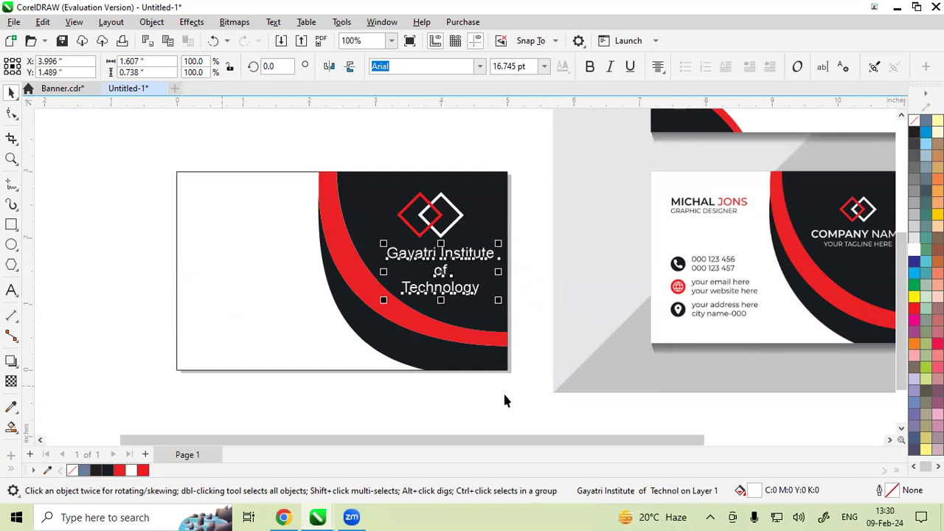
{"action": "left_click_drag", "start_coordinate": [575, 438], "coordinate": [606, 440]}
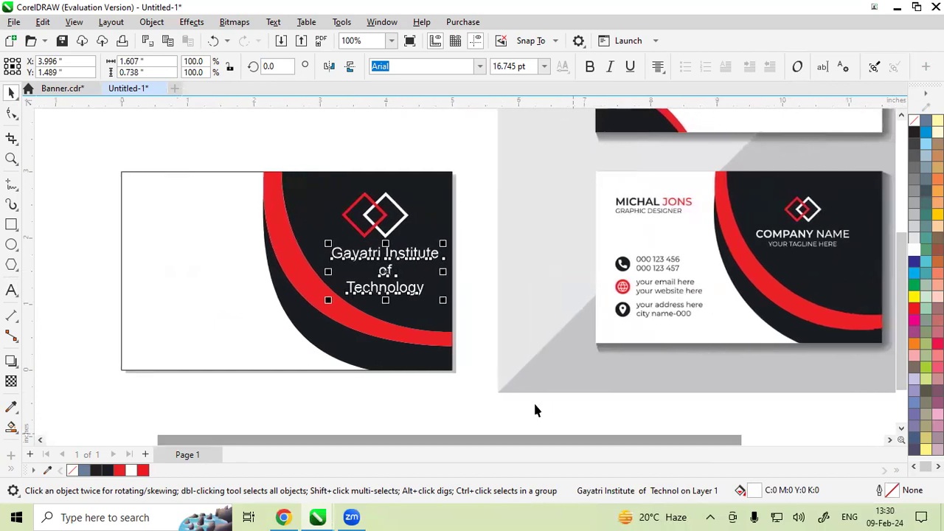
{"action": "left_click", "coordinate": [11, 290]}
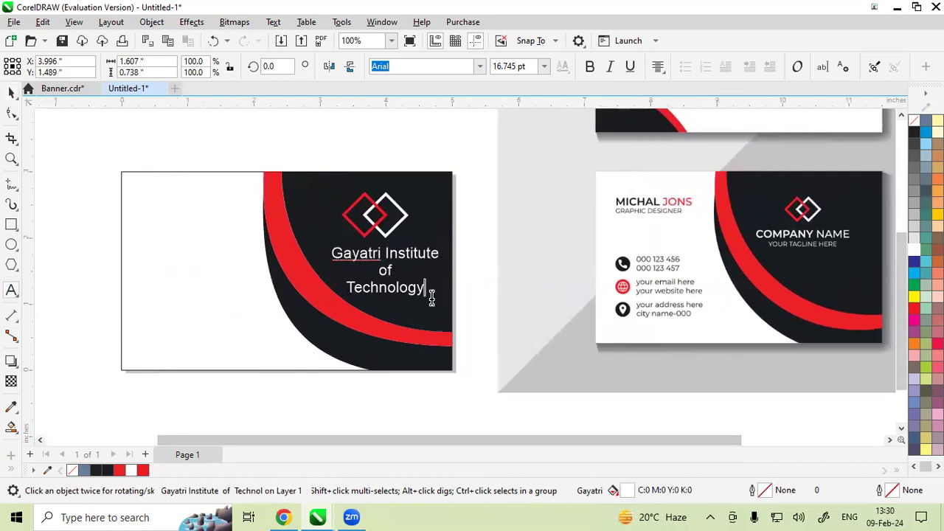
{"action": "left_click_drag", "start_coordinate": [426, 291], "coordinate": [328, 252]}
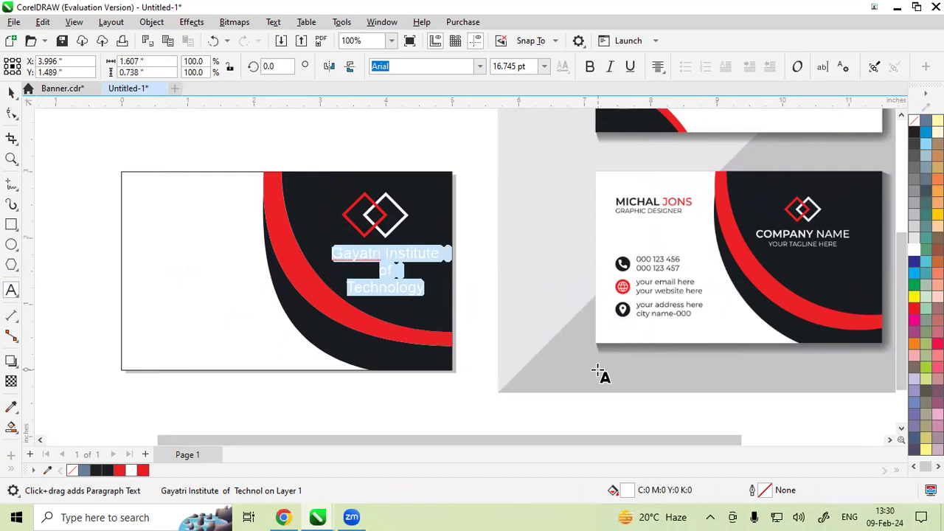
- Change the institute name to UPPERCASE and reduce its size to about 14 pt
{"action": "key", "text": "shift+F3"}
{"action": "left_click", "coordinate": [436, 244]}
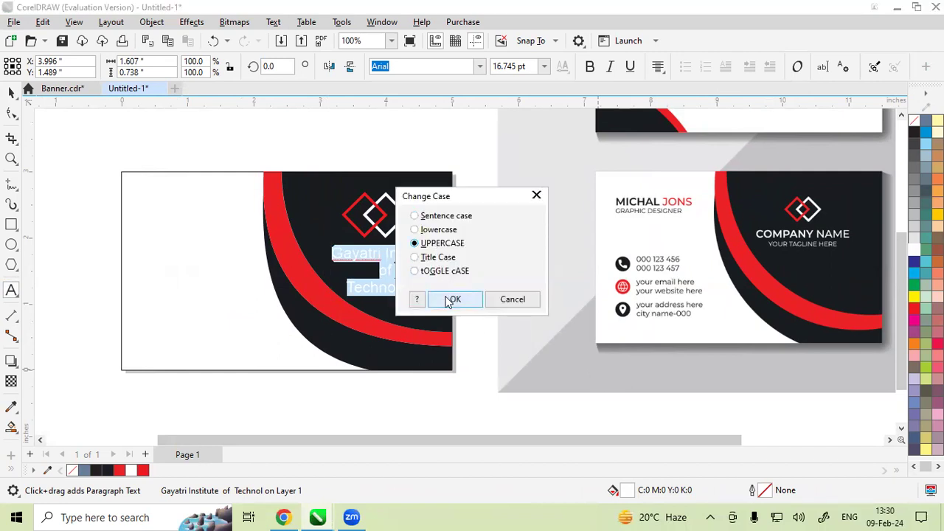
{"action": "left_click", "coordinate": [451, 300]}
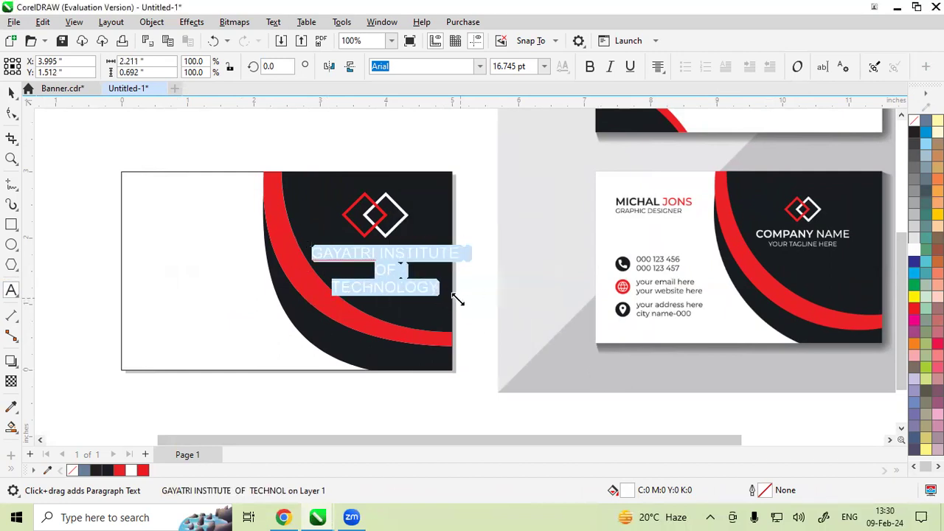
{"action": "left_click", "coordinate": [445, 296]}
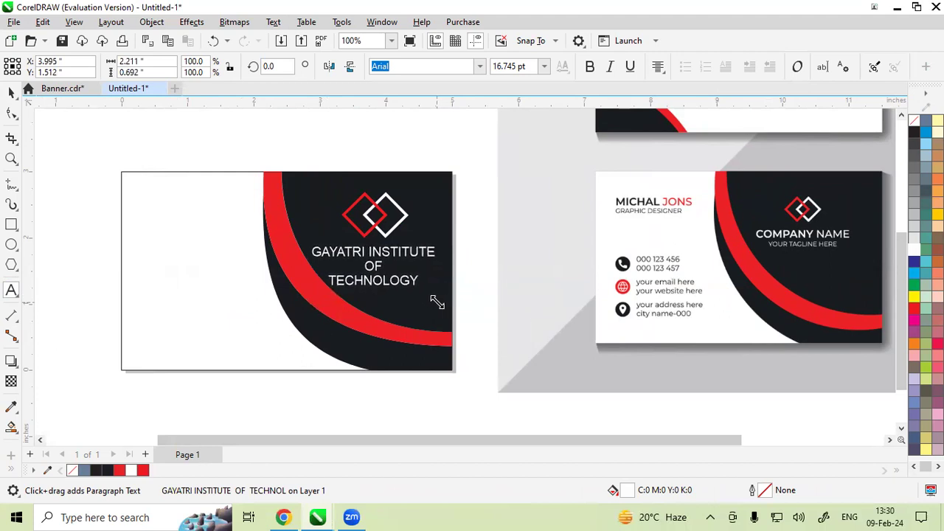
{"action": "key", "text": "ctrl+a"}
{"action": "left_click", "coordinate": [375, 264]}
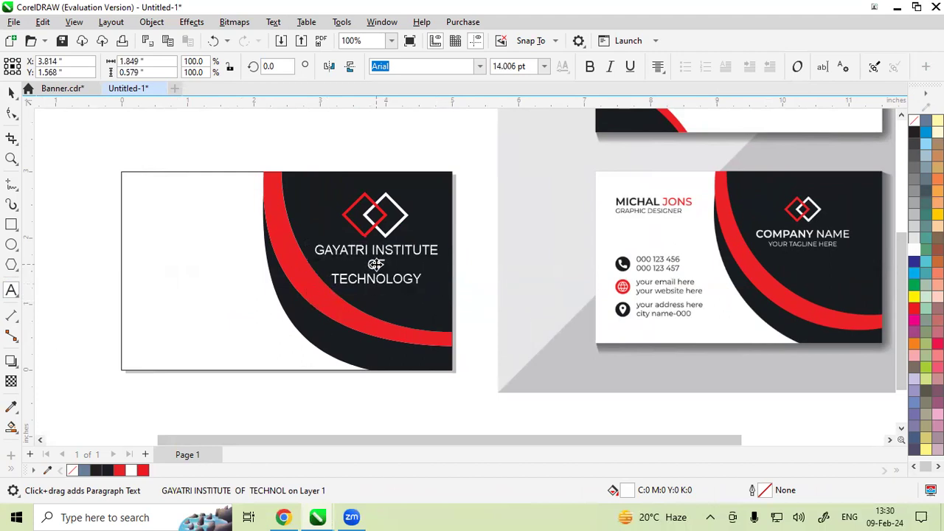
{"action": "left_click", "coordinate": [448, 147]}
{"action": "left_click", "coordinate": [11, 93]}
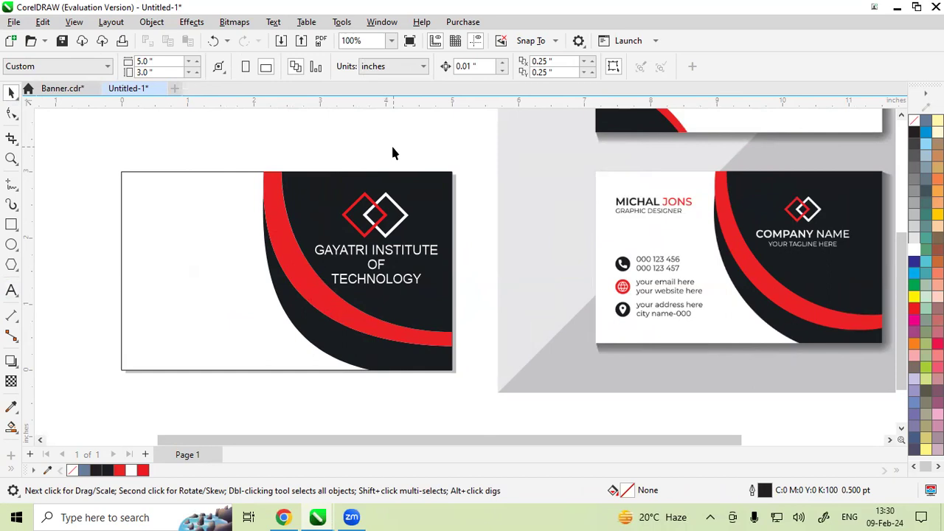
- Type 'Computer', then move it to the card's top-left corner and shrink it
{"action": "left_click", "coordinate": [12, 290]}
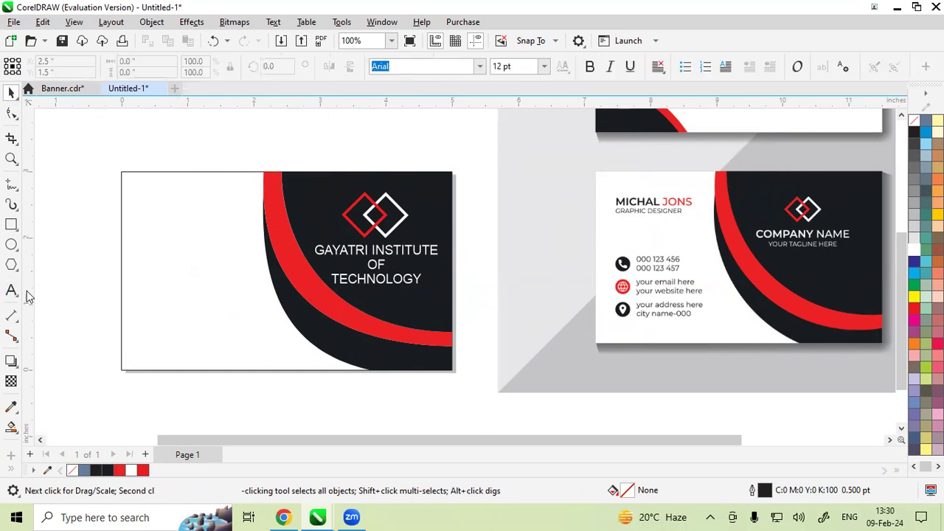
{"action": "left_click", "coordinate": [72, 289]}
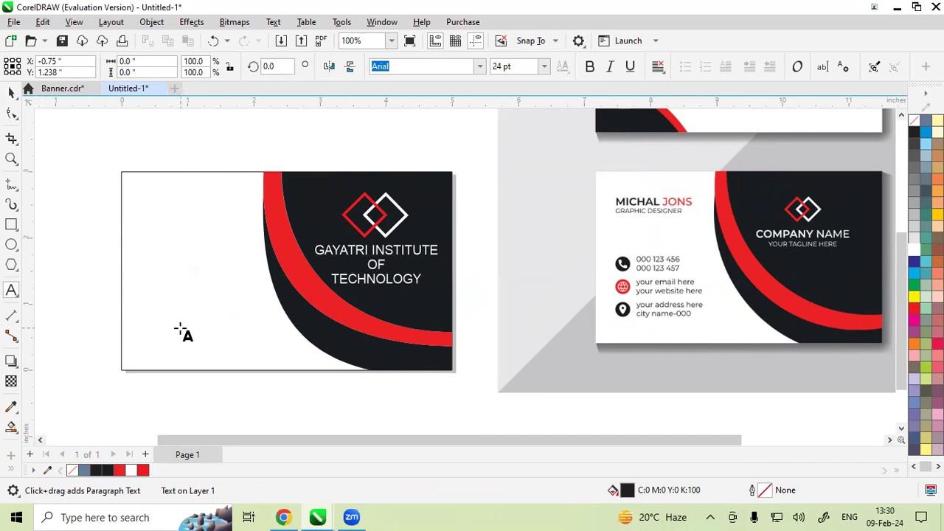
{"action": "type", "text": "Comp"}
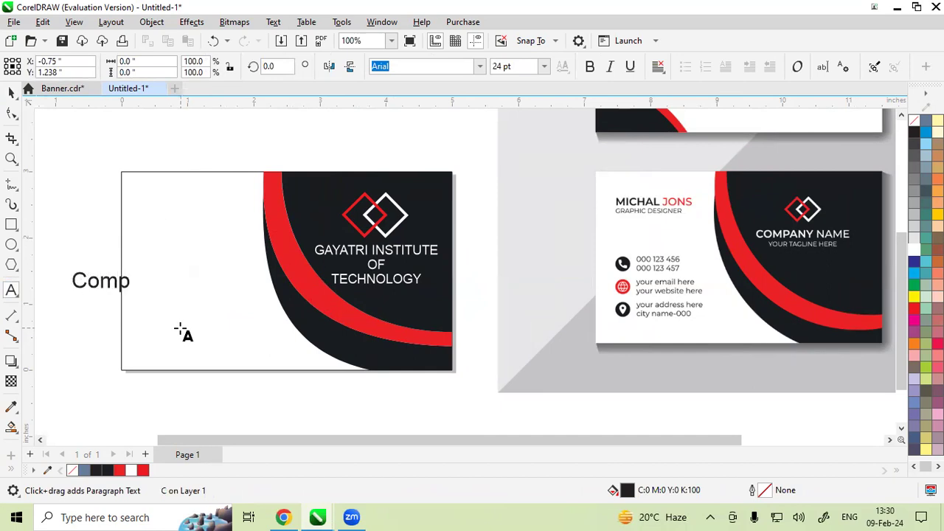
{"action": "type", "text": "uter"}
{"action": "left_click", "coordinate": [12, 91]}
{"action": "left_click_drag", "start_coordinate": [120, 286], "coordinate": [179, 219]}
{"action": "left_click_drag", "start_coordinate": [230, 234], "coordinate": [168, 221]}
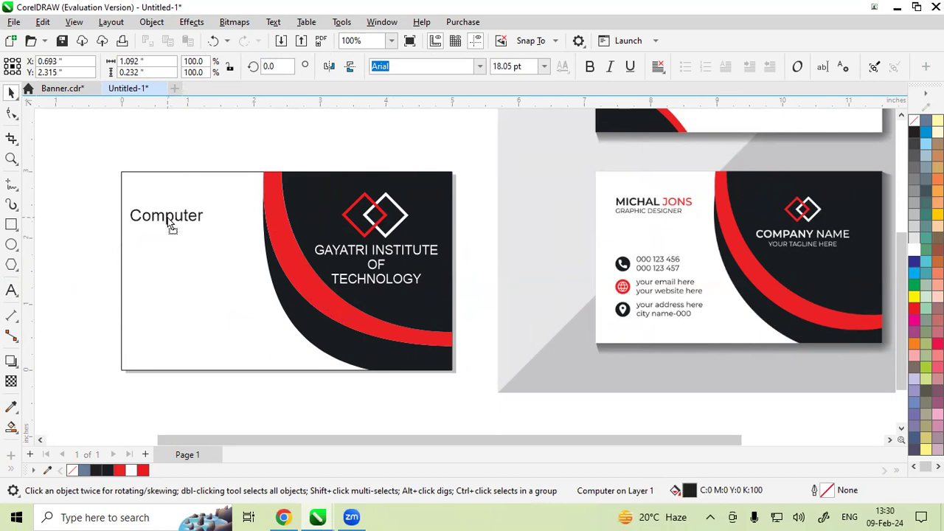
{"action": "left_click", "coordinate": [73, 247]}
- Add a smaller red 'Choching' line directly beneath 'Computer'
{"action": "left_click", "coordinate": [15, 290]}
{"action": "left_click", "coordinate": [87, 289]}
{"action": "type", "text": "C"}
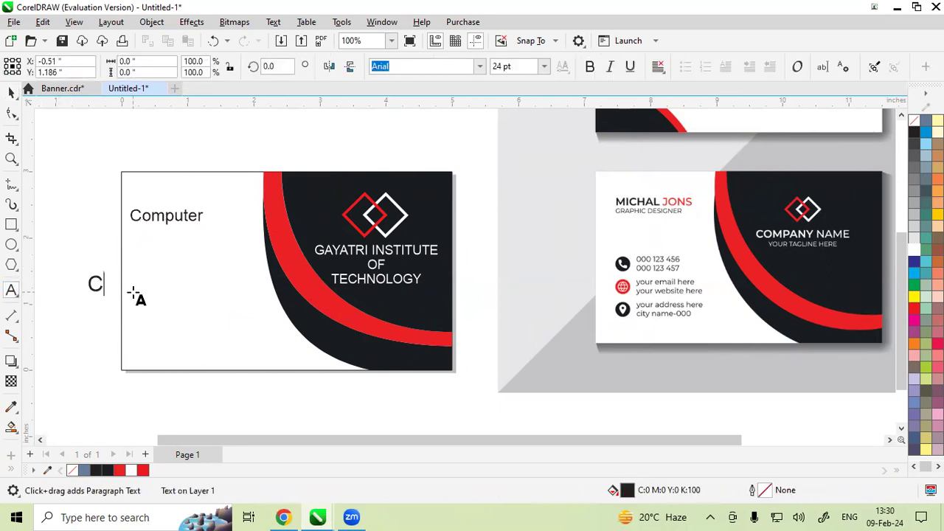
{"action": "type", "text": "hoching"}
{"action": "key", "text": "Escape"}
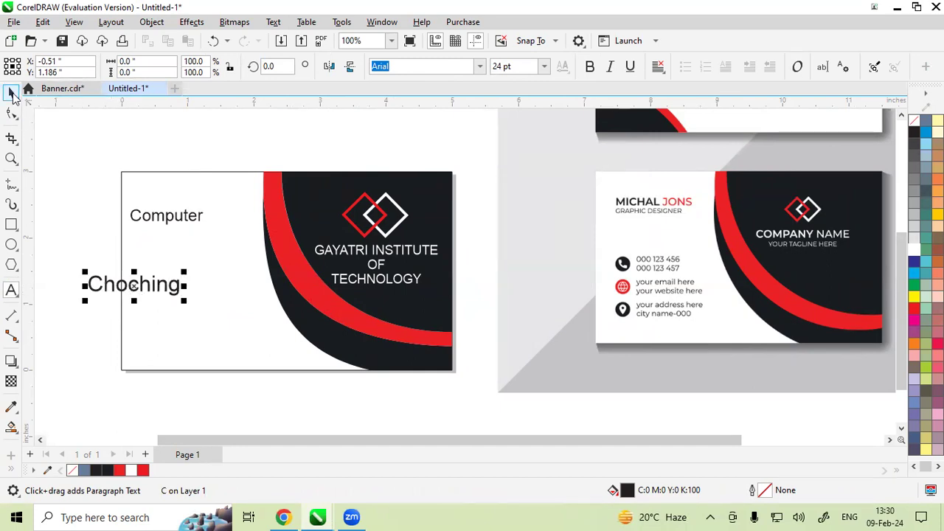
{"action": "left_click", "coordinate": [12, 96]}
{"action": "left_click", "coordinate": [144, 288]}
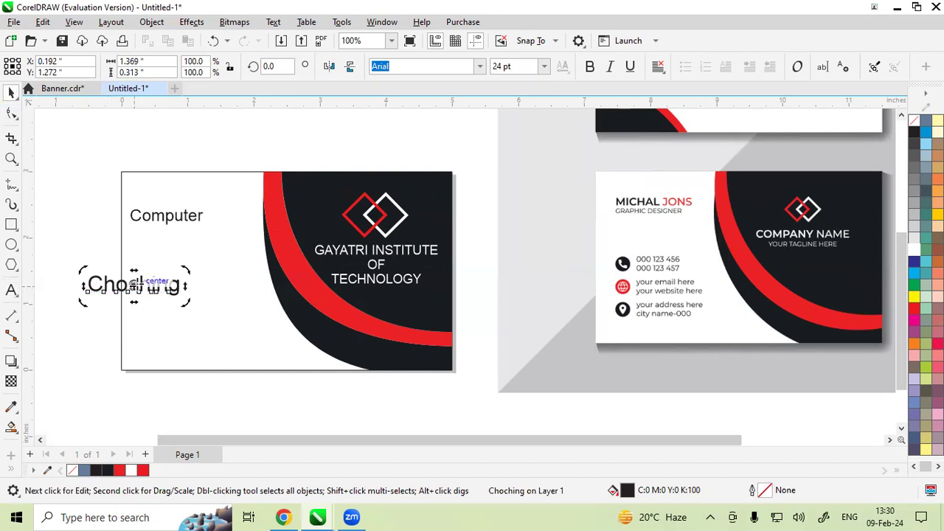
{"action": "left_click", "coordinate": [144, 286]}
{"action": "left_click_drag", "start_coordinate": [185, 305], "coordinate": [192, 237]}
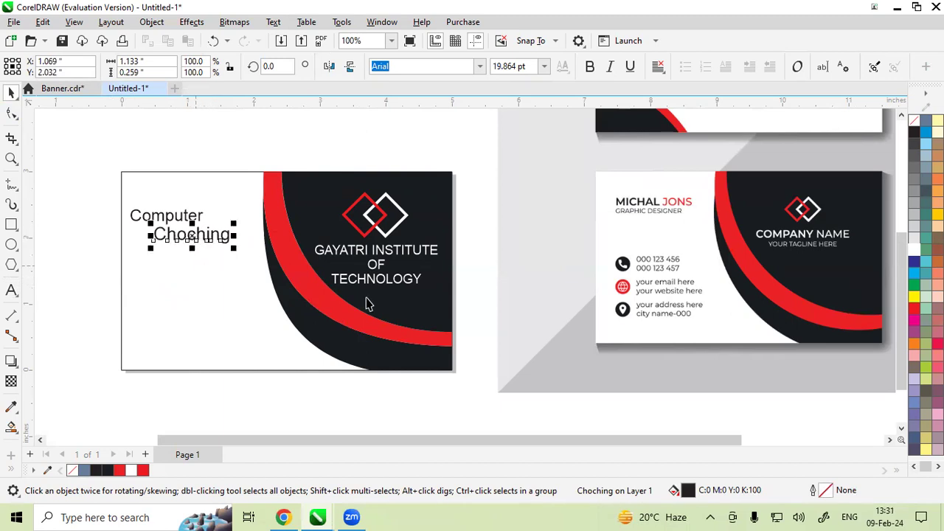
{"action": "left_click", "coordinate": [913, 310]}
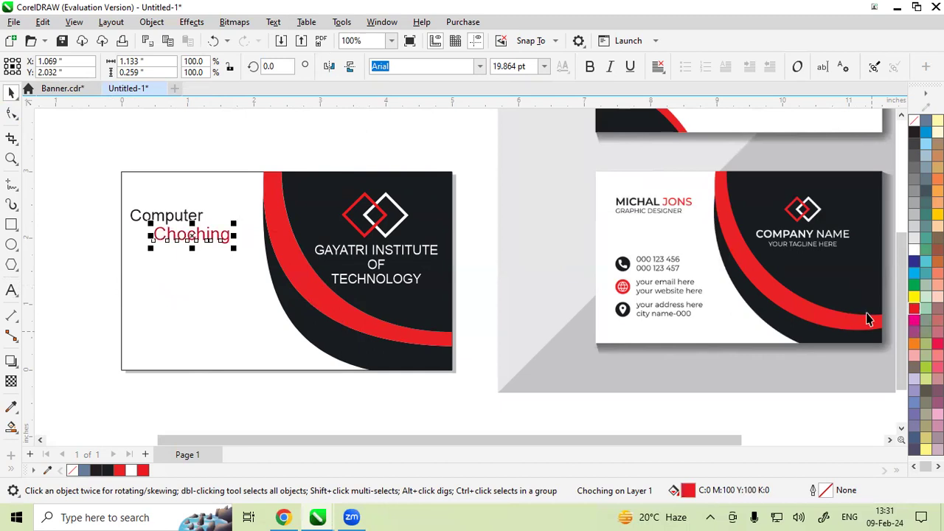
{"action": "left_click", "coordinate": [105, 269]}
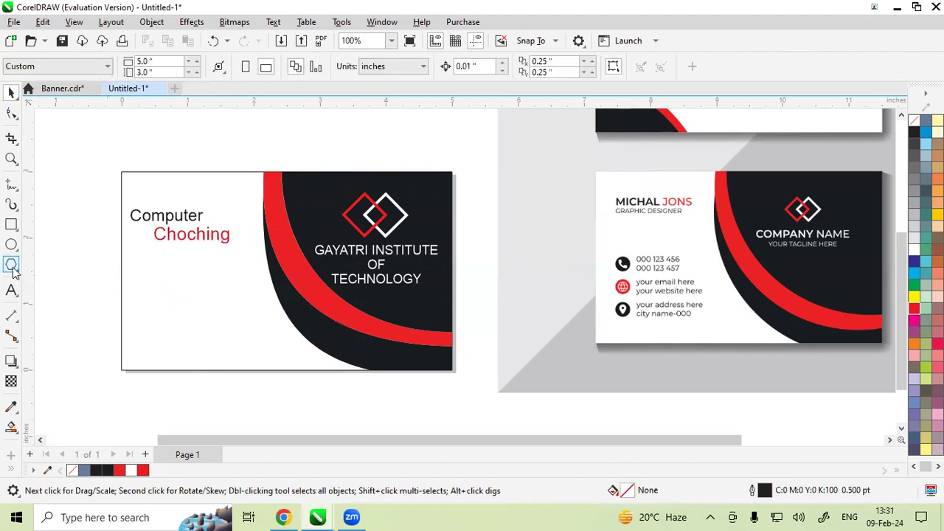
- Type 'Center' and place it just below the 'Choching' line
{"action": "left_click", "coordinate": [11, 290]}
{"action": "left_click", "coordinate": [182, 308]}
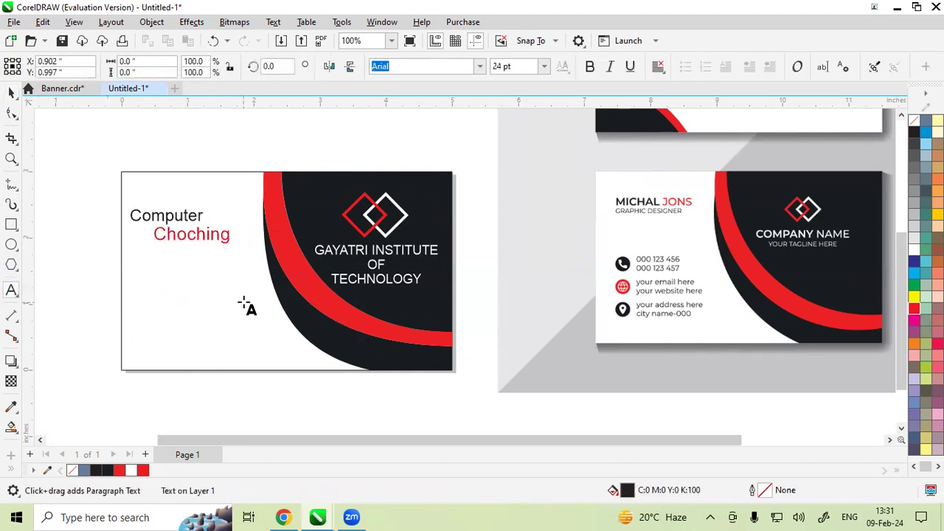
{"action": "type", "text": "C"}
{"action": "key", "text": "BackSpace"}
{"action": "type", "text": "Ce"}
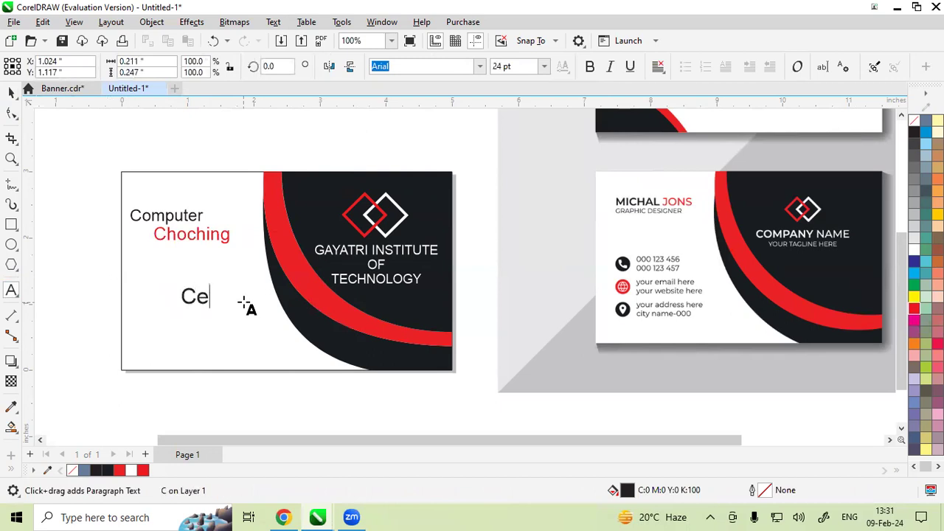
{"action": "type", "text": "nter"}
{"action": "left_click", "coordinate": [11, 92]}
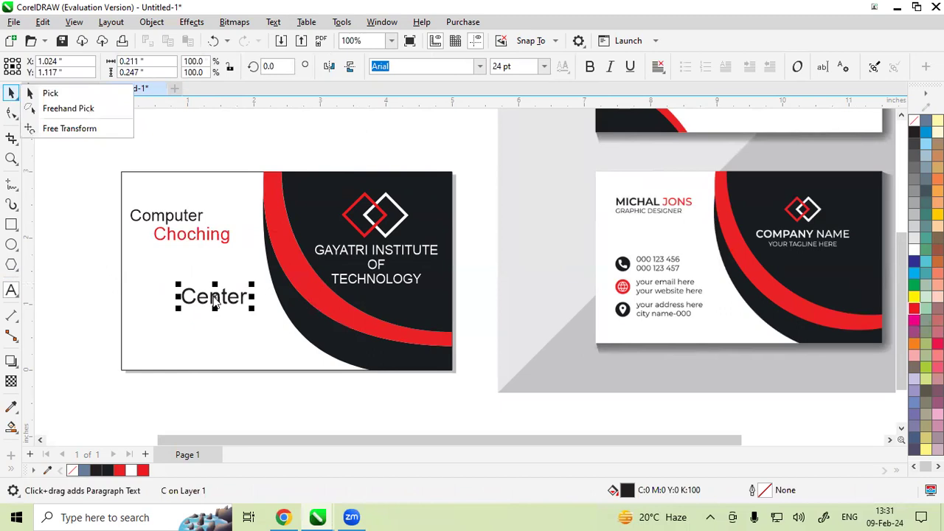
{"action": "left_click", "coordinate": [41, 92]}
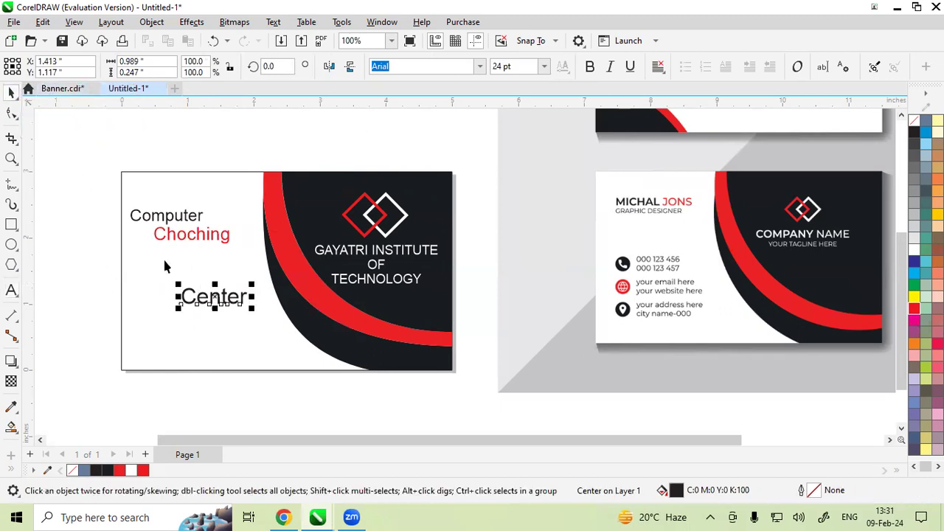
{"action": "left_click_drag", "start_coordinate": [213, 295], "coordinate": [219, 260]}
{"action": "left_click", "coordinate": [90, 234]}
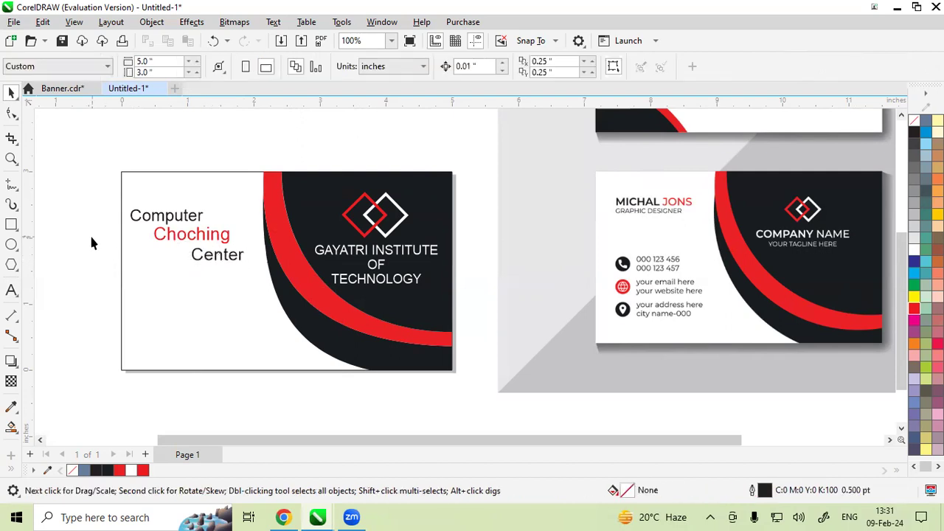
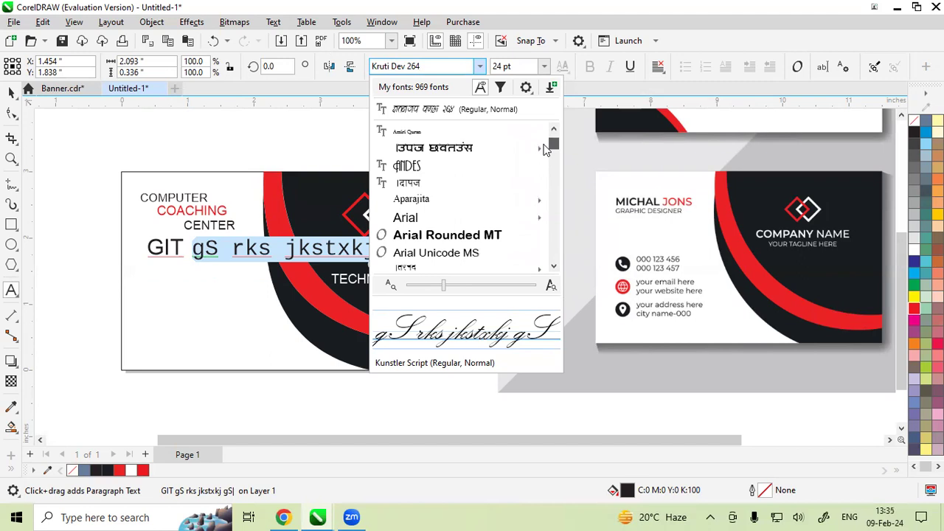
- Set the selected tagline words in Kruti Dev Display 430 so they read 'है तो रोजगार है'
{"action": "scroll", "coordinate": [544, 146], "scroll_direction": "up", "scroll_amount": 3}
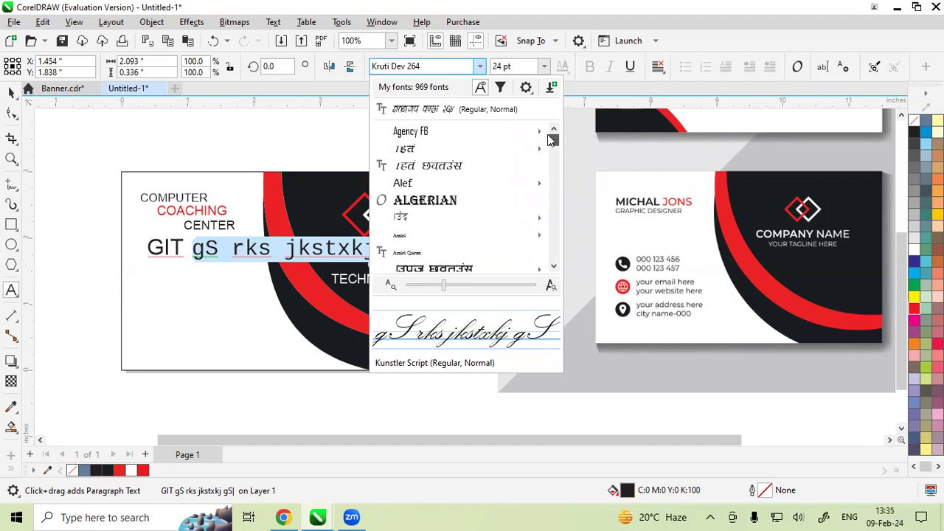
{"action": "left_click", "coordinate": [553, 267]}
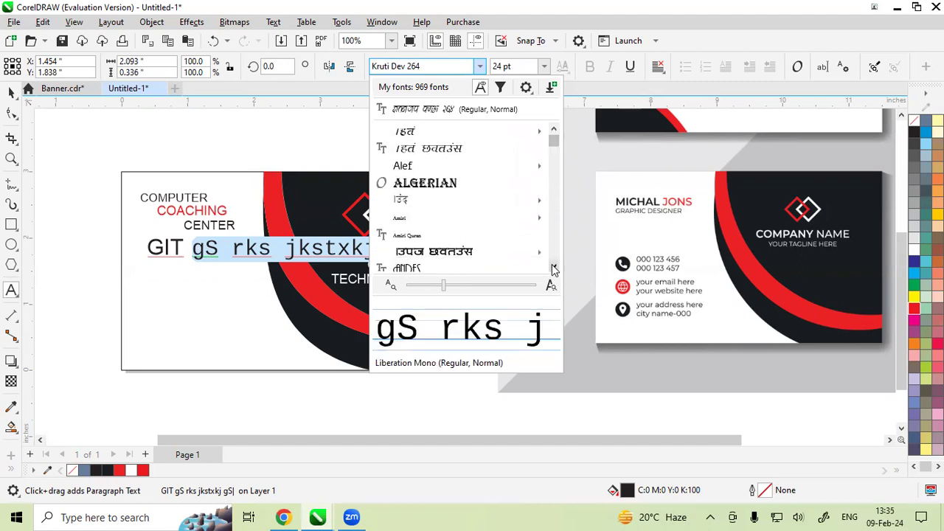
{"action": "left_click_drag", "start_coordinate": [445, 287], "coordinate": [421, 284]}
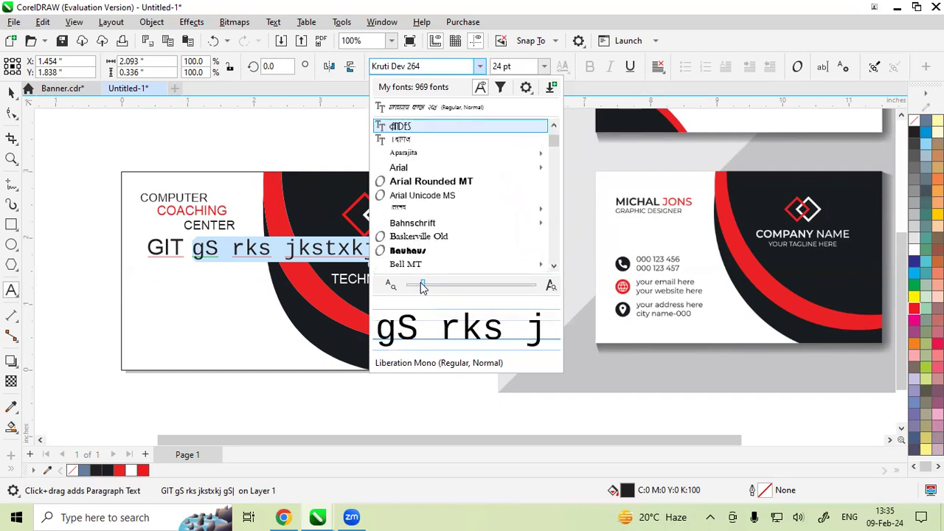
{"action": "left_click", "coordinate": [553, 268]}
{"action": "left_click_drag", "start_coordinate": [553, 267], "coordinate": [553, 268]}
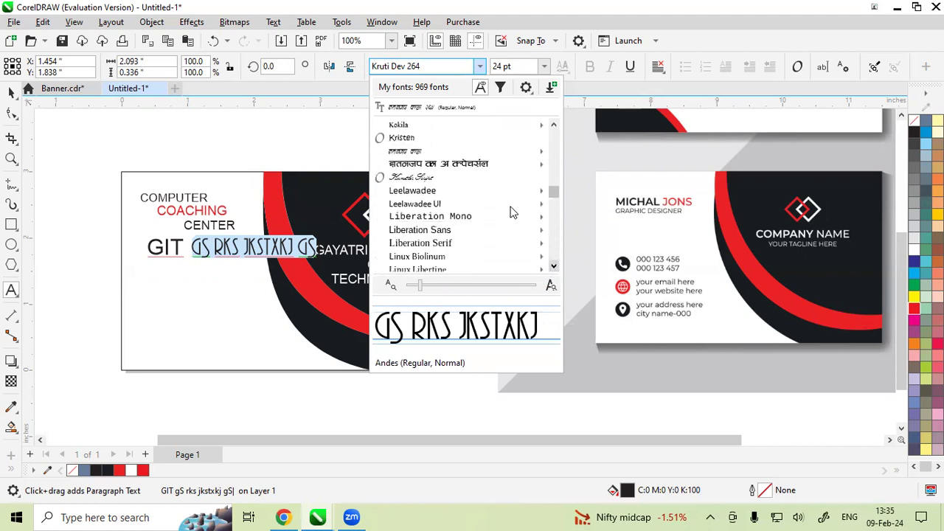
{"action": "left_click", "coordinate": [477, 168]}
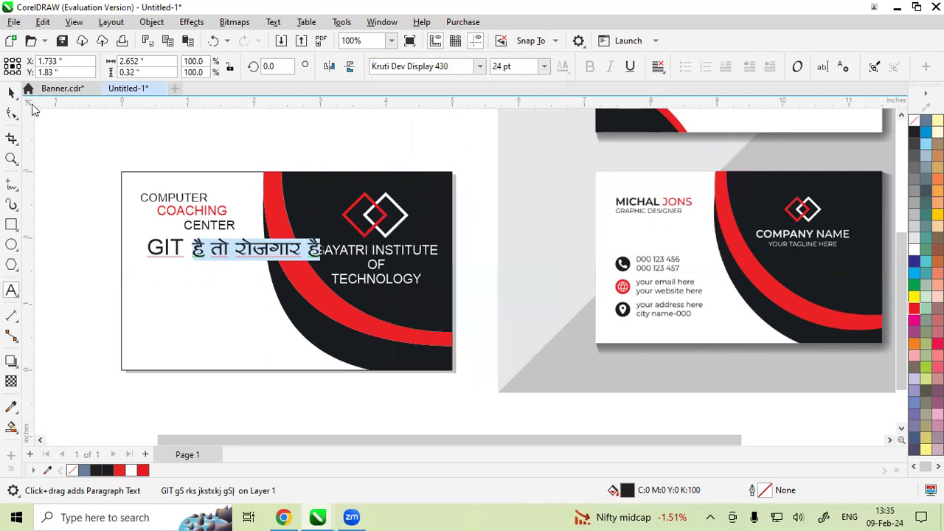
- Scale the Hindi tagline down to about 78% and move it just under CENTER
{"action": "left_click", "coordinate": [11, 92]}
{"action": "left_click", "coordinate": [44, 234]}
{"action": "left_click", "coordinate": [234, 254]}
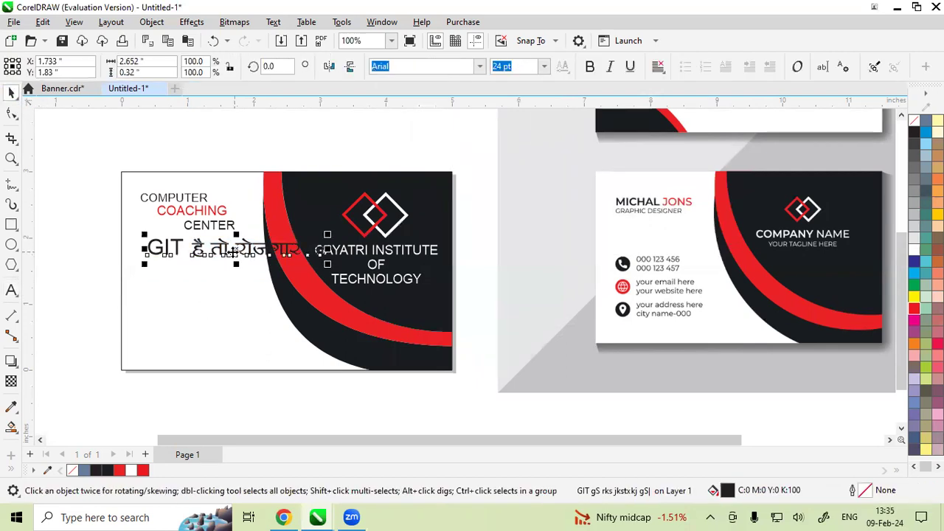
{"action": "left_click_drag", "start_coordinate": [227, 255], "coordinate": [207, 290]}
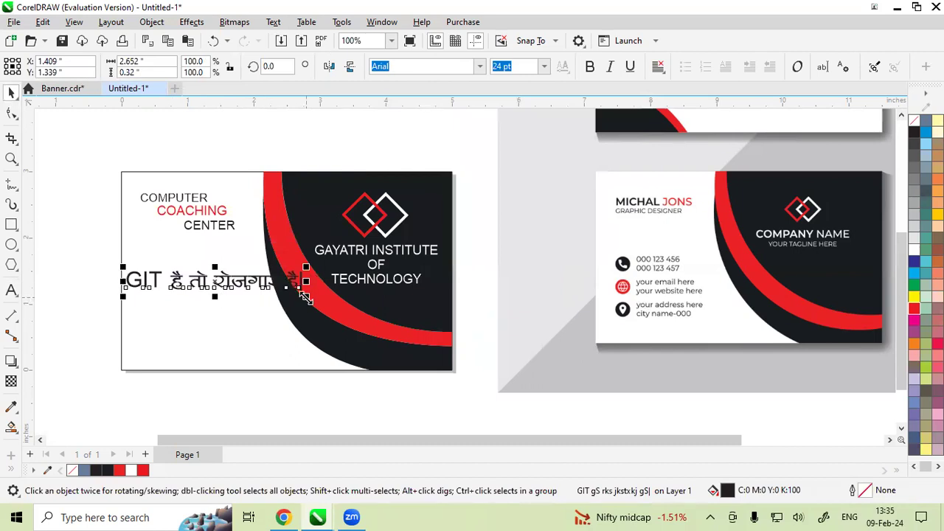
{"action": "left_click_drag", "start_coordinate": [305, 295], "coordinate": [268, 301]}
{"action": "left_click_drag", "start_coordinate": [213, 290], "coordinate": [211, 262]}
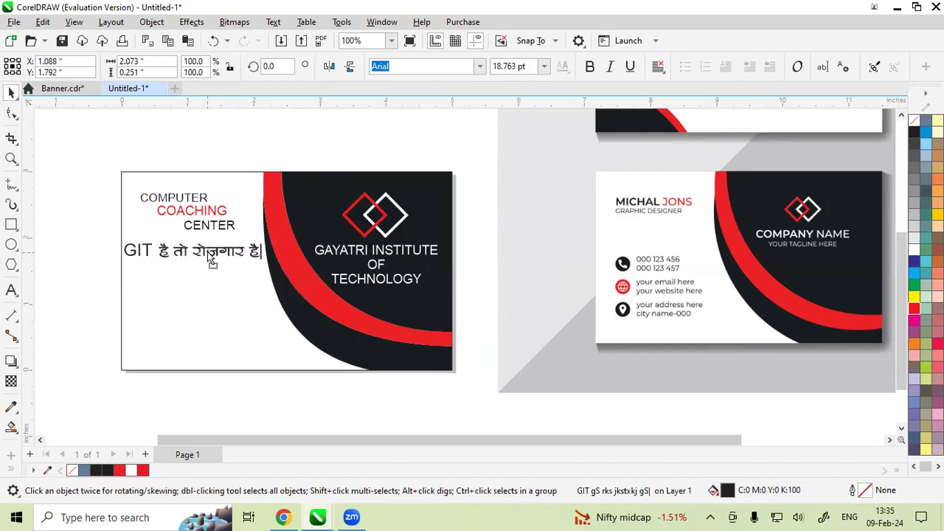
{"action": "left_click", "coordinate": [54, 263]}
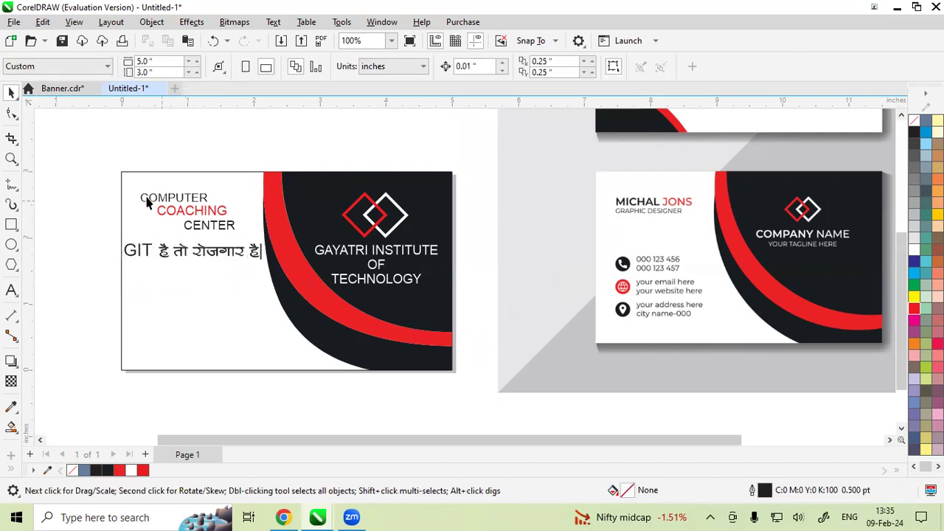
- Move the COMPUTER, COACHING and CENTER lines off the card and settle the narrowed tagline top-left
{"action": "left_click_drag", "start_coordinate": [187, 235], "coordinate": [43, 123]}
{"action": "left_click", "coordinate": [154, 253]}
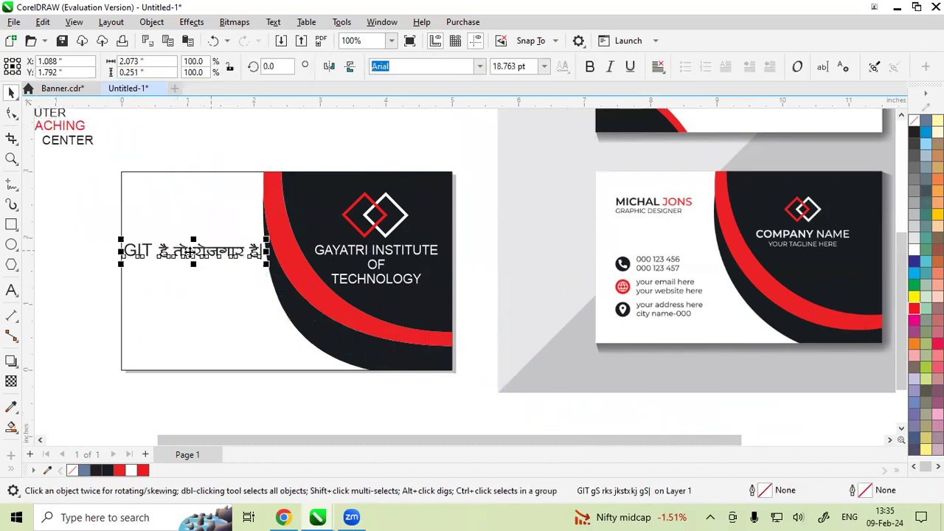
{"action": "left_click_drag", "start_coordinate": [193, 252], "coordinate": [196, 196]}
{"action": "left_click_drag", "start_coordinate": [264, 188], "coordinate": [254, 187]}
{"action": "left_click_drag", "start_coordinate": [192, 186], "coordinate": [197, 187]}
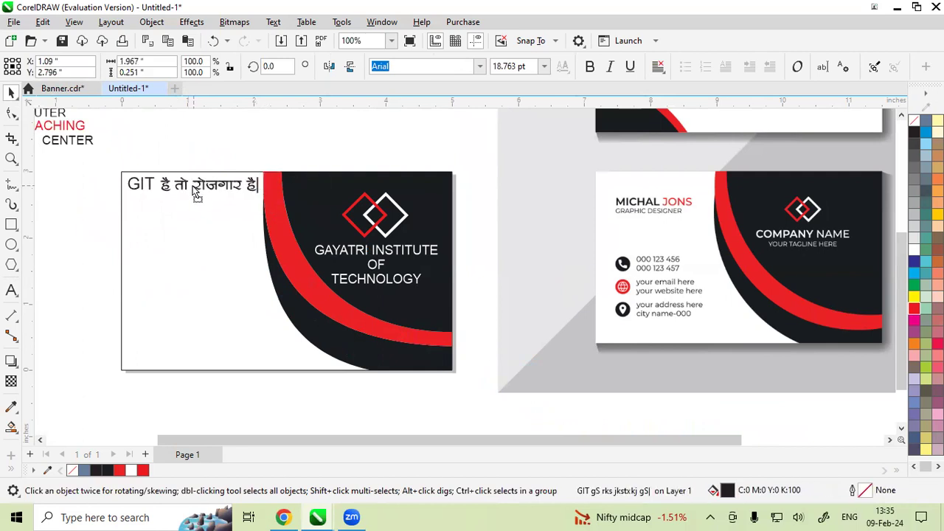
{"action": "left_click", "coordinate": [78, 263]}
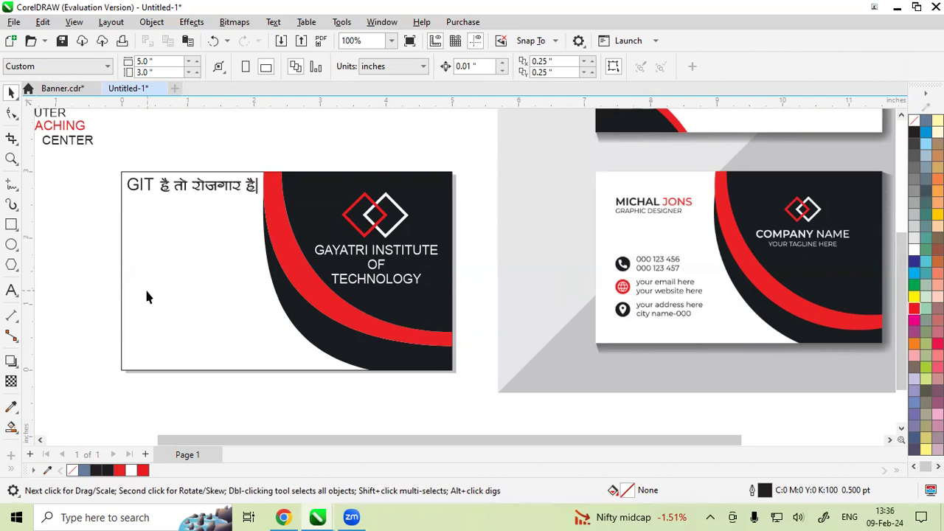
- Fill the blue-grey left area with white sampled from the reference card, then undo the tagline change
{"action": "left_click", "coordinate": [12, 426]}
{"action": "left_click", "coordinate": [164, 305]}
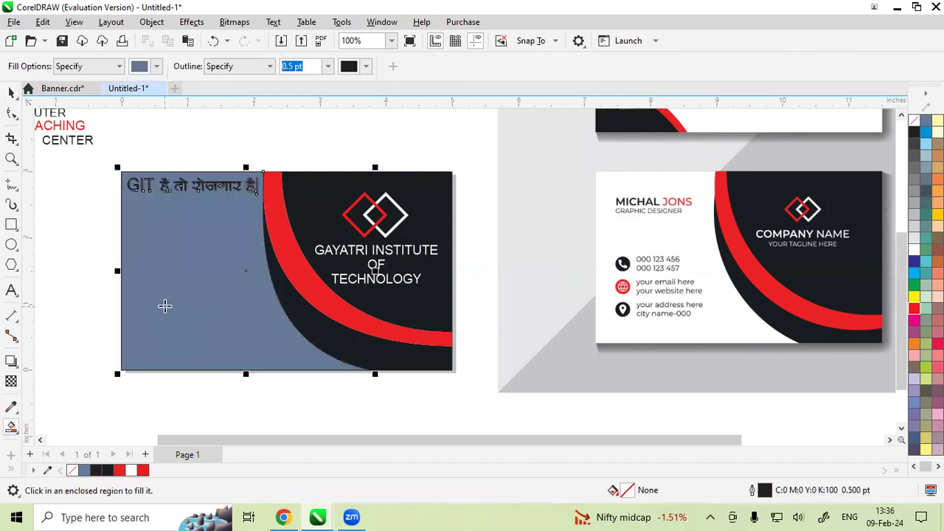
{"action": "left_click", "coordinate": [13, 407]}
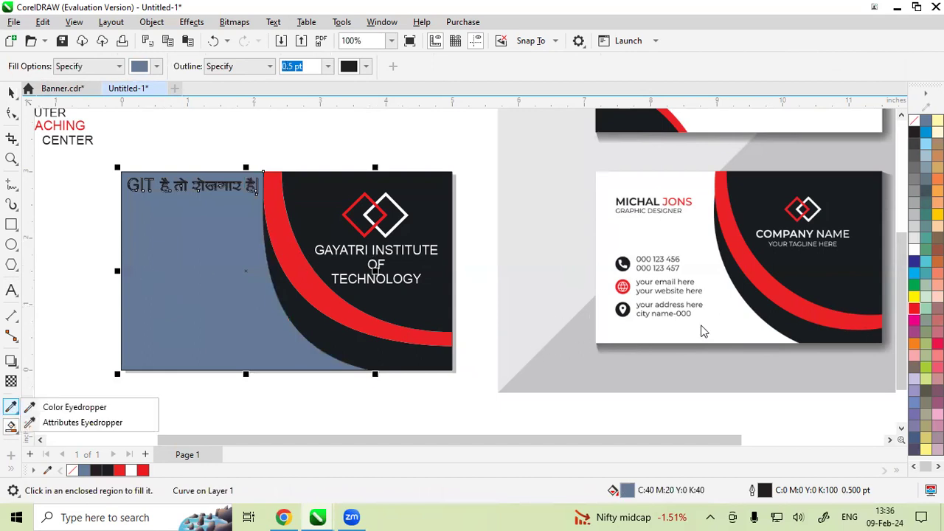
{"action": "left_click", "coordinate": [66, 407]}
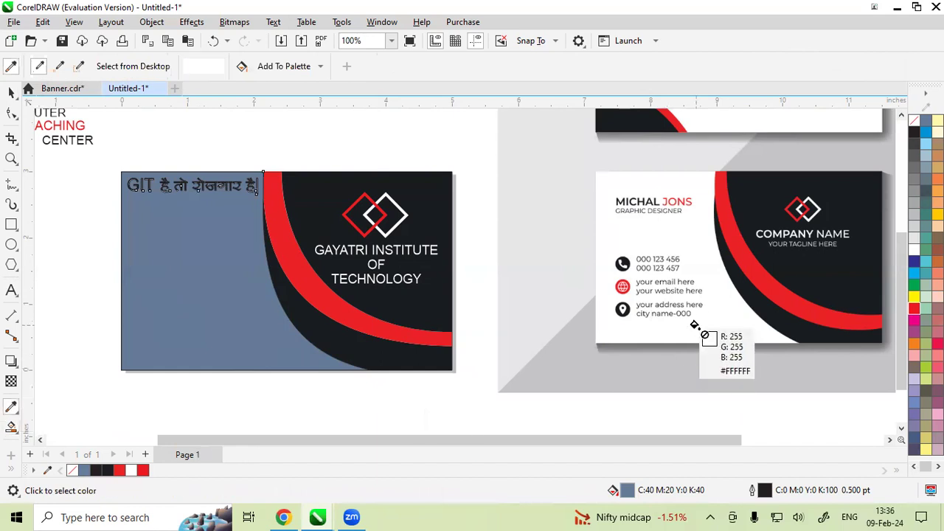
{"action": "left_click", "coordinate": [699, 331]}
{"action": "left_click", "coordinate": [223, 326]}
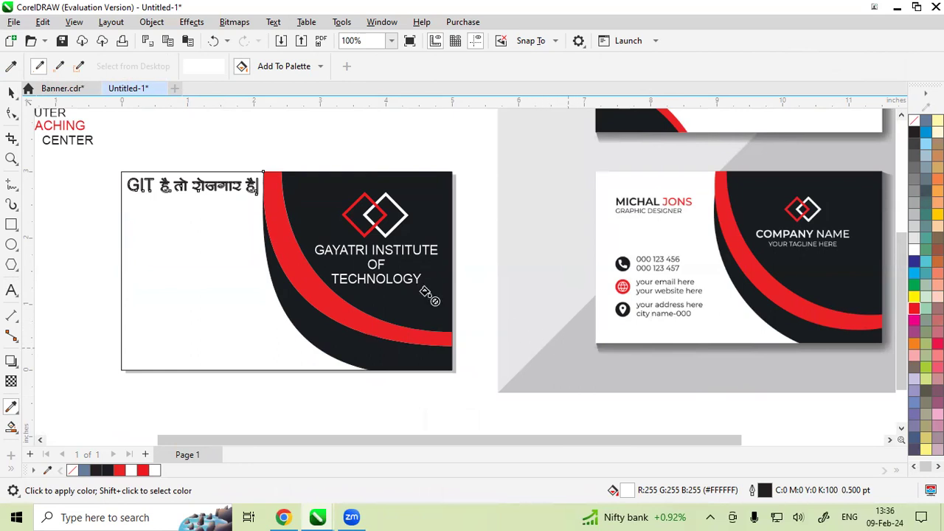
{"action": "left_click", "coordinate": [10, 92]}
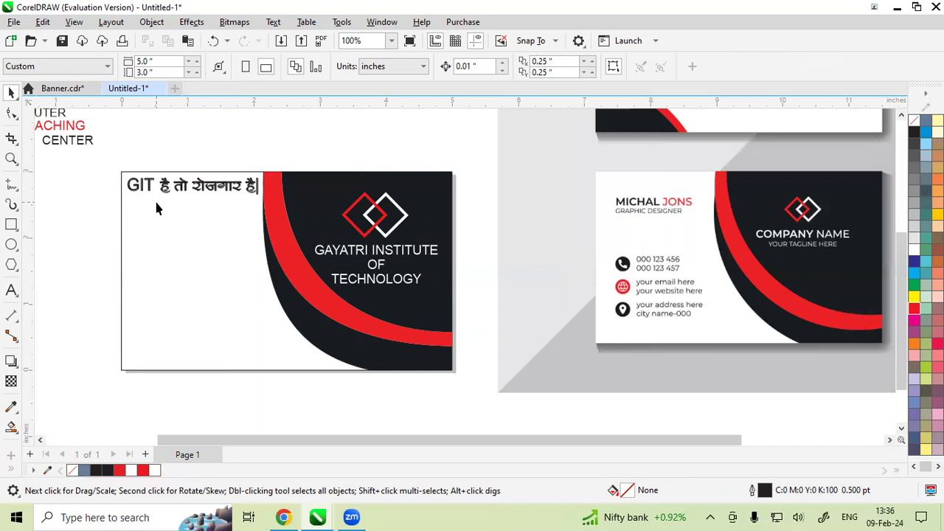
{"action": "key", "text": "ctrl+z"}
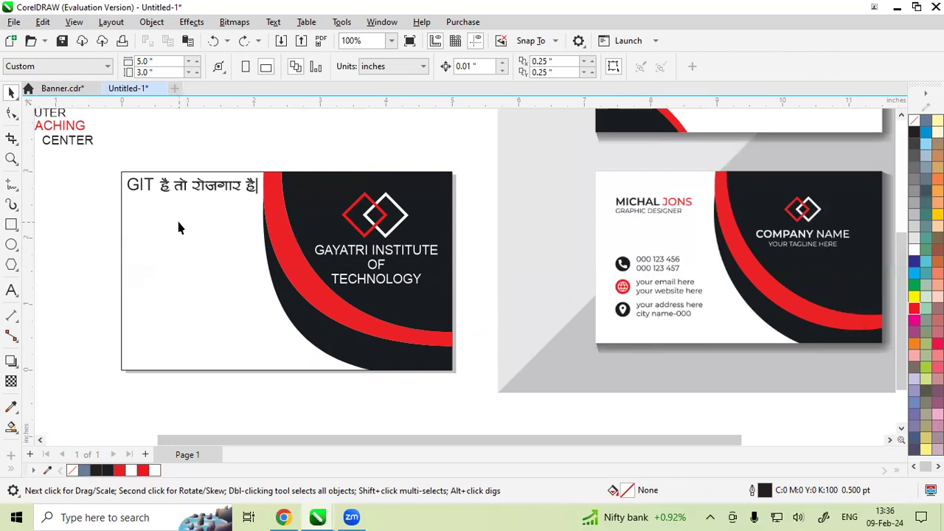
- Add a 'DFA / ADFA' line below the tagline and scale it down to about 12 pt
{"action": "left_click", "coordinate": [11, 290]}
{"action": "left_click", "coordinate": [147, 215]}
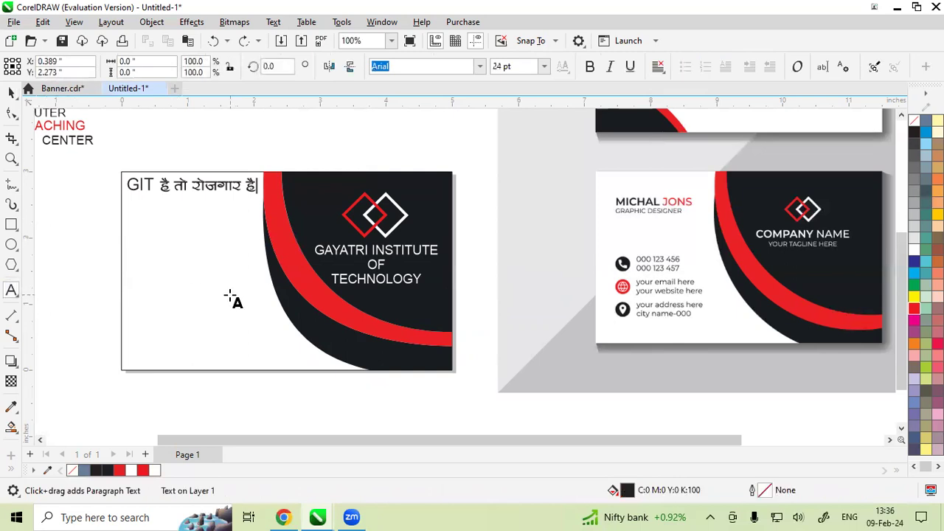
{"action": "type", "text": "DFA"}
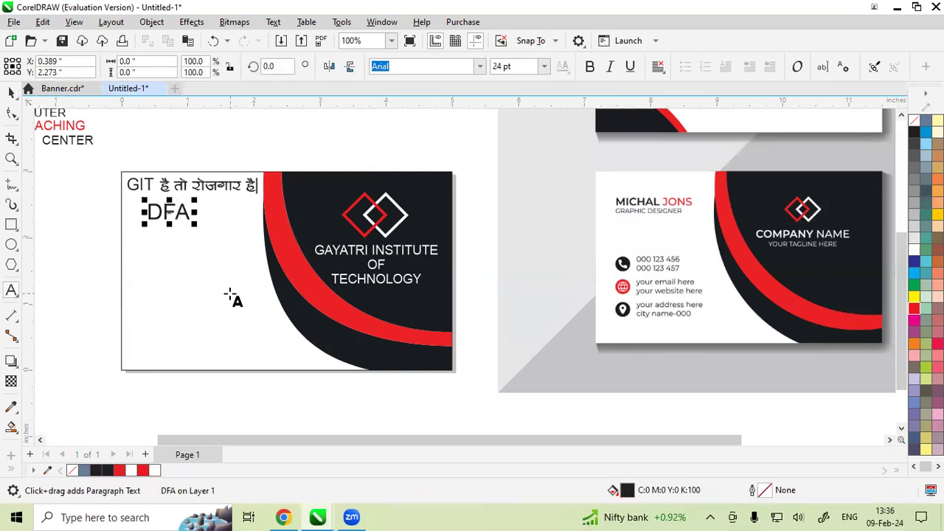
{"action": "type", "text": "/"}
{"action": "key", "text": "BackSpace"}
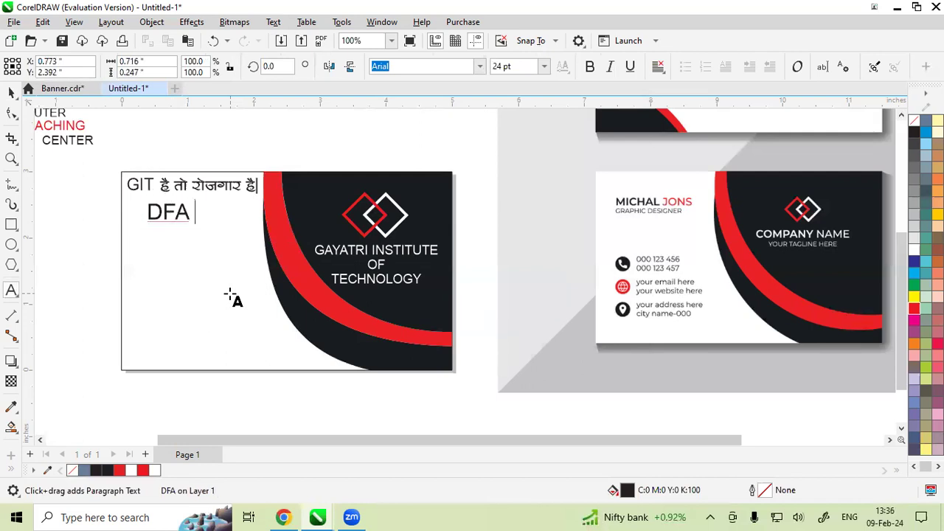
{"action": "type", "text": "/ ADFA"}
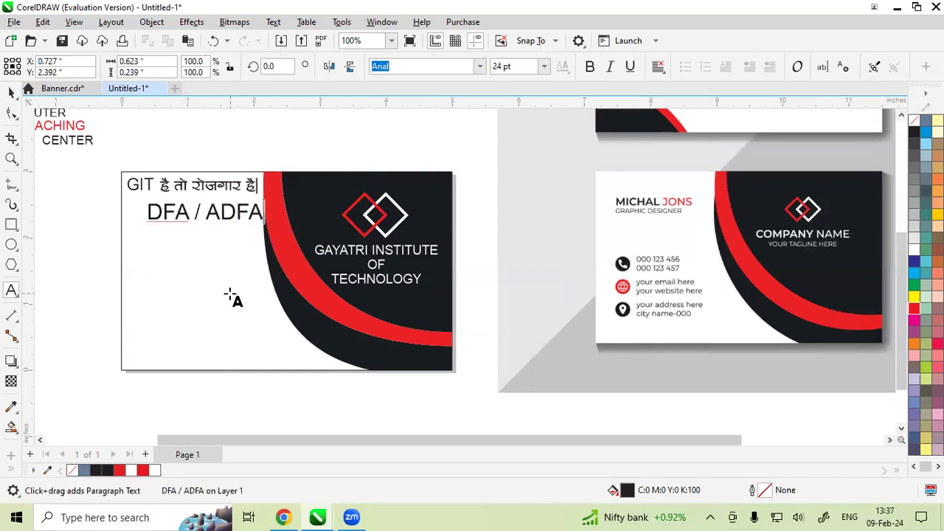
{"action": "left_click", "coordinate": [210, 213]}
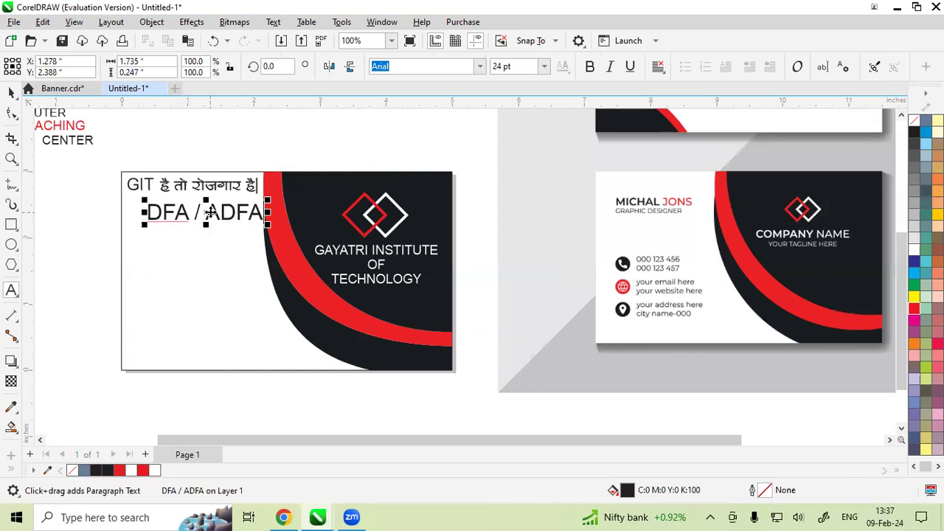
{"action": "left_click_drag", "start_coordinate": [267, 225], "coordinate": [160, 223]}
{"action": "left_click", "coordinate": [70, 272]}
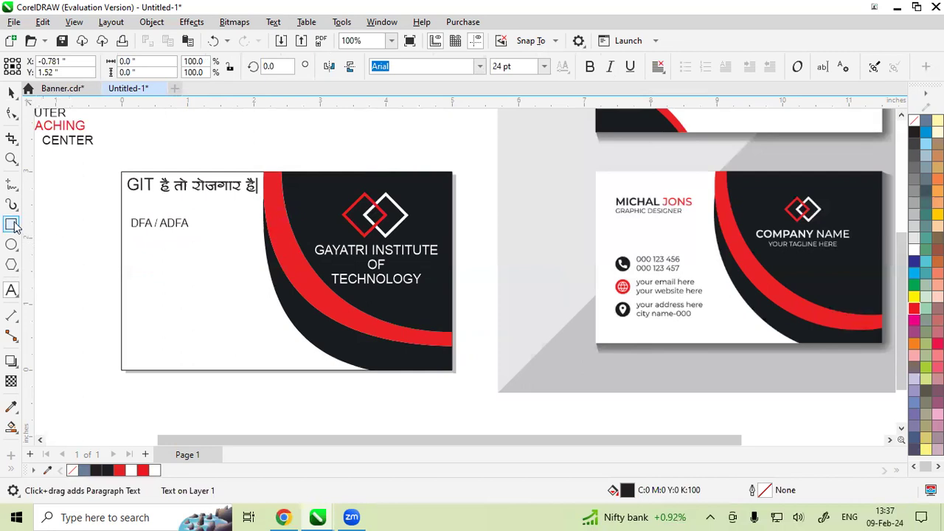
- Draw a small Common Shapes callout over DFA / ADFA and shift it up and right
{"action": "left_click", "coordinate": [12, 264]}
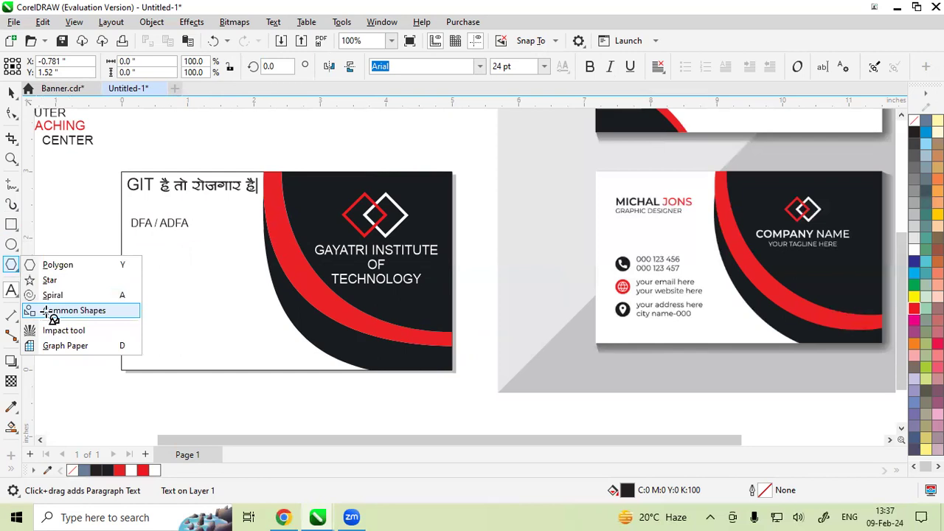
{"action": "left_click", "coordinate": [51, 311]}
{"action": "left_click", "coordinate": [377, 67]}
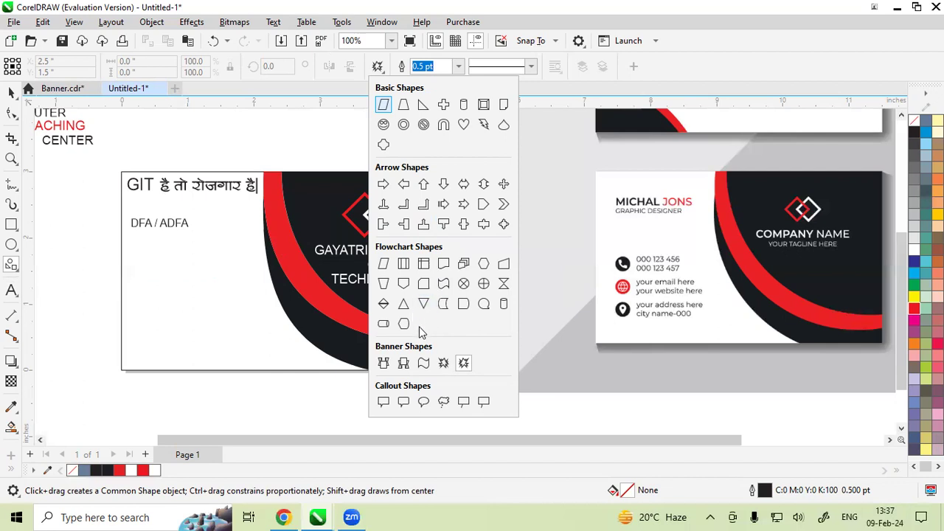
{"action": "left_click", "coordinate": [405, 402]}
{"action": "left_click_drag", "start_coordinate": [147, 198], "coordinate": [152, 222]}
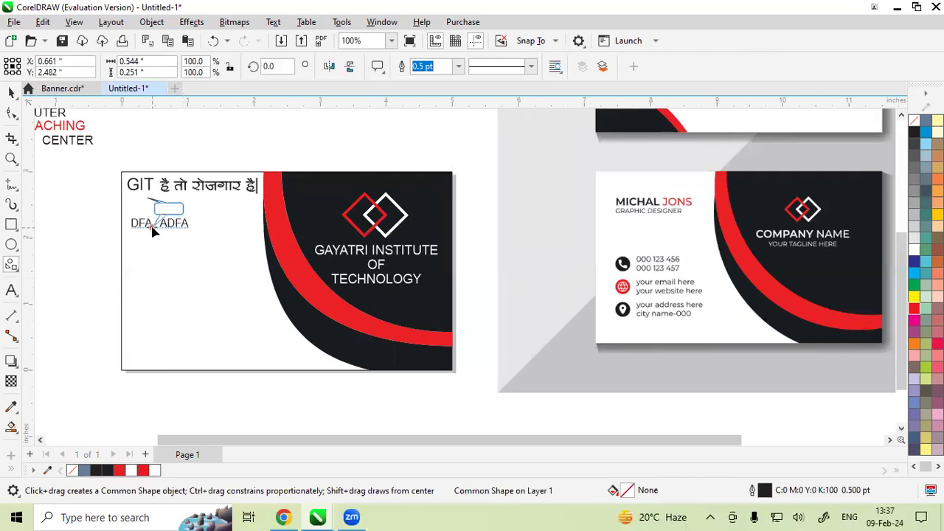
{"action": "left_click", "coordinate": [152, 230]}
{"action": "left_click_drag", "start_coordinate": [169, 216], "coordinate": [183, 206]}
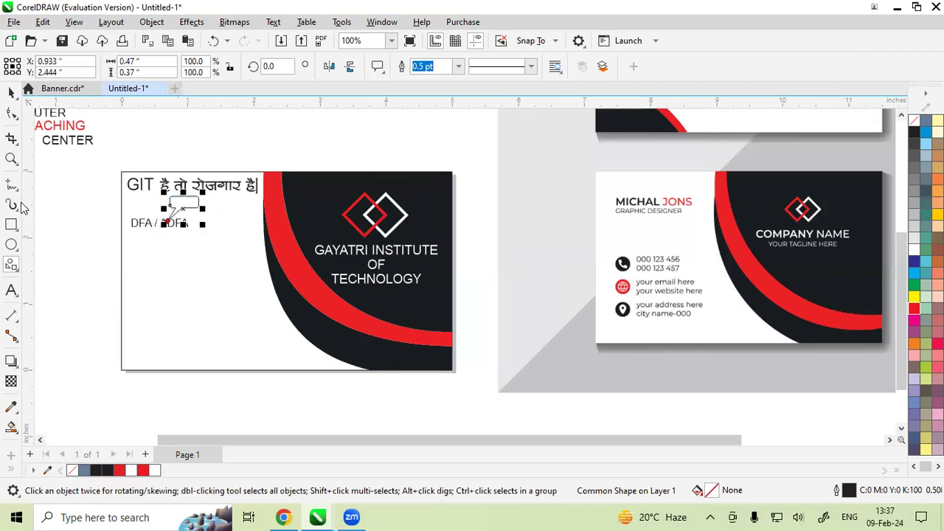
- Zoom in on the callout and DFA / ADFA, nudge the speech bubble, then delete it
{"action": "left_click", "coordinate": [11, 158]}
{"action": "left_click", "coordinate": [248, 240]}
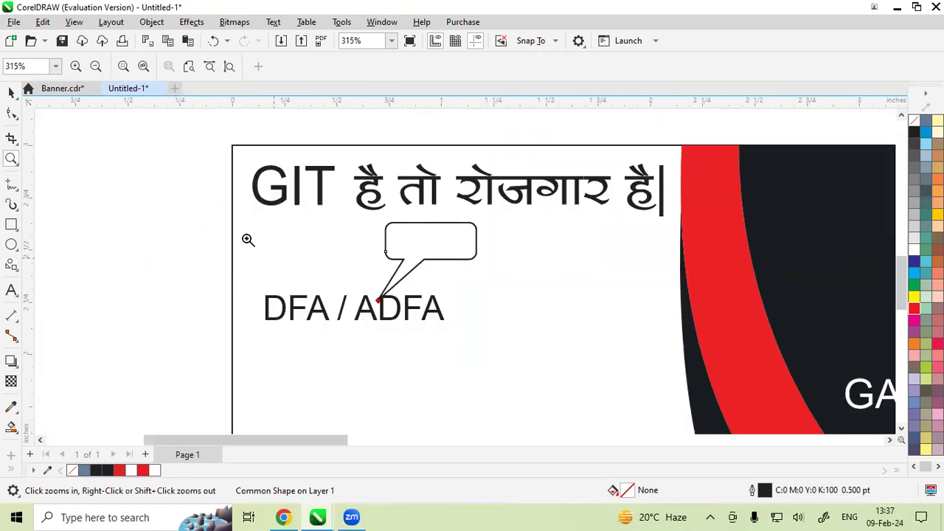
{"action": "left_click_drag", "start_coordinate": [206, 162], "coordinate": [523, 380]}
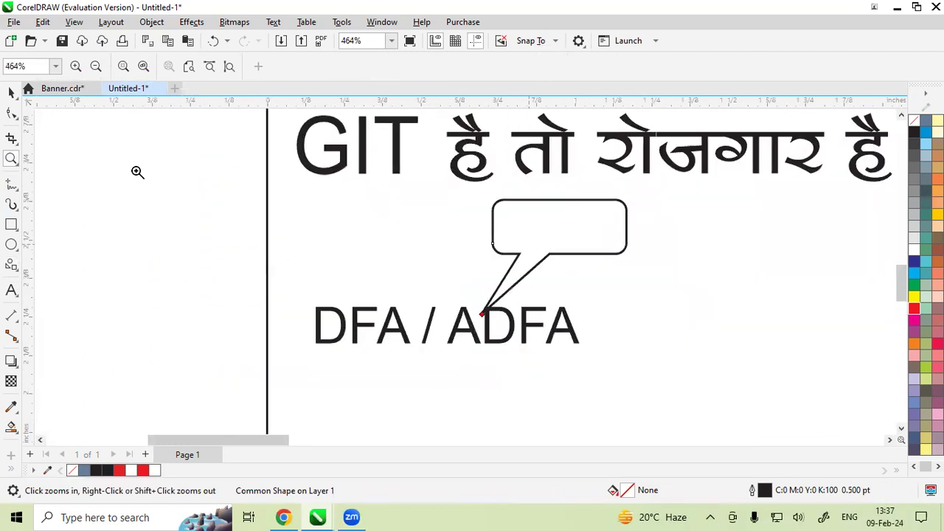
{"action": "left_click", "coordinate": [11, 92]}
{"action": "left_click_drag", "start_coordinate": [556, 256], "coordinate": [577, 252]}
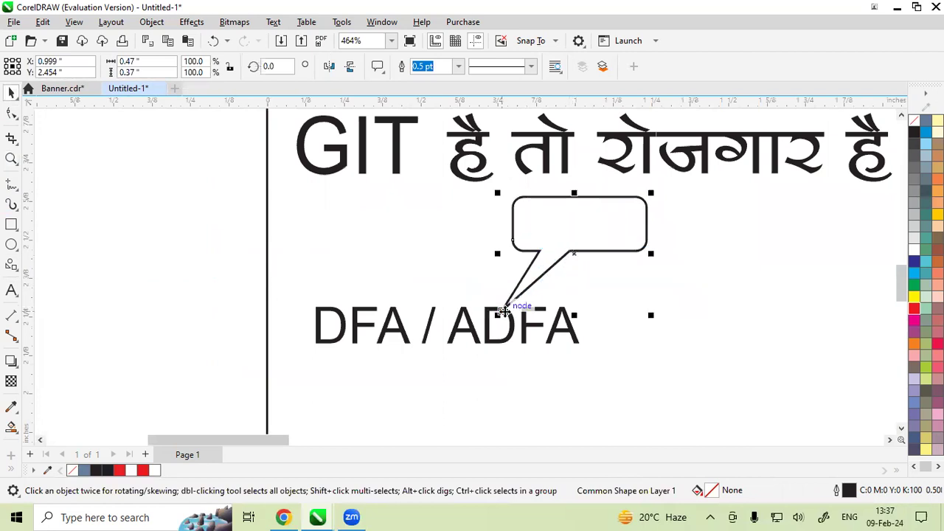
{"action": "left_click_drag", "start_coordinate": [501, 310], "coordinate": [525, 298]}
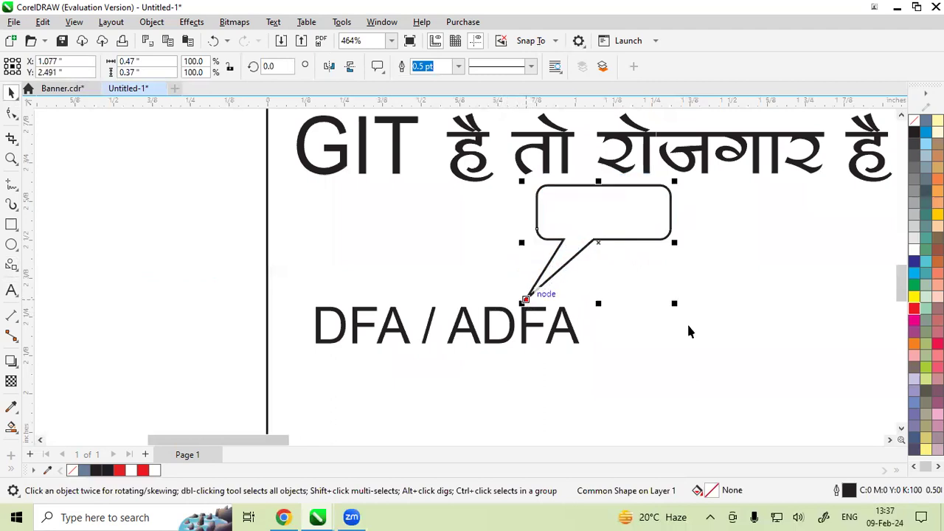
{"action": "left_click", "coordinate": [378, 68]}
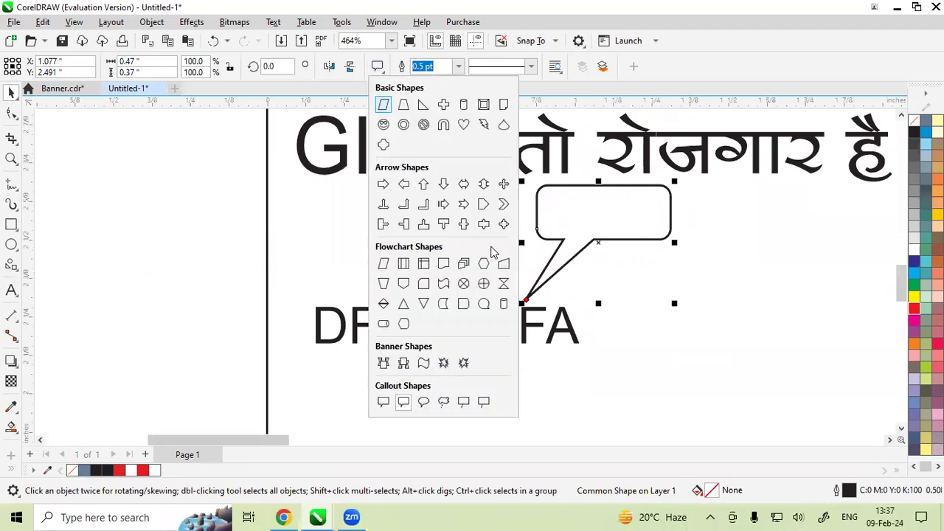
{"action": "left_click", "coordinate": [403, 402]}
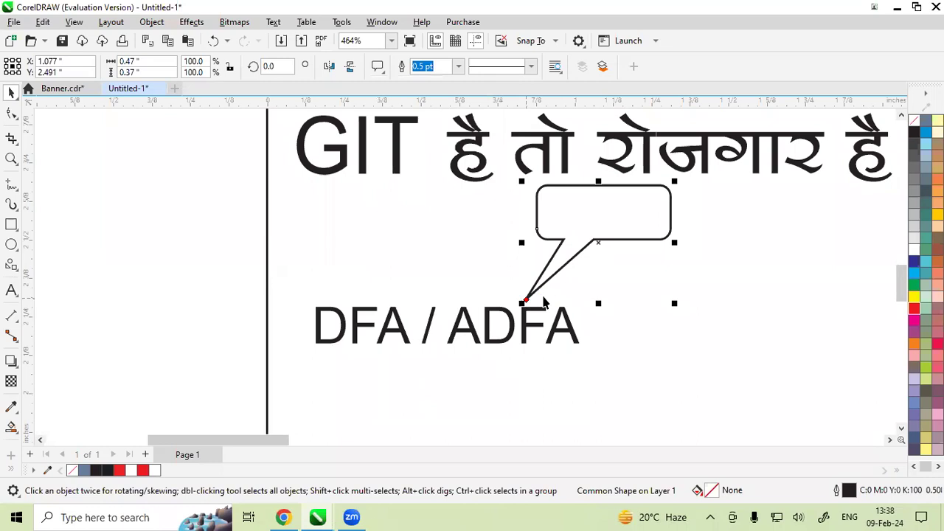
{"action": "key", "text": "Delete"}
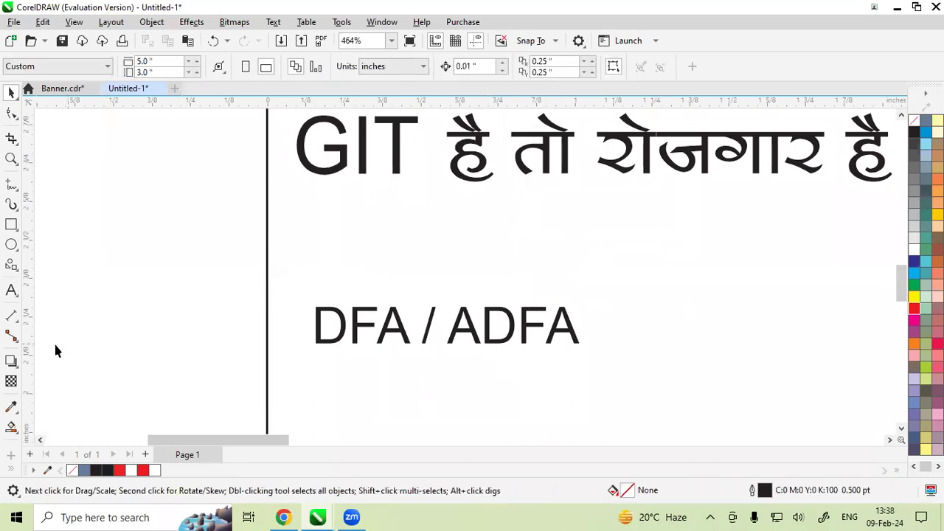
- Draw a speech-bubble callout below the GIT heading, pull its tail down, then widen and enlarge it
{"action": "left_click", "coordinate": [11, 265]}
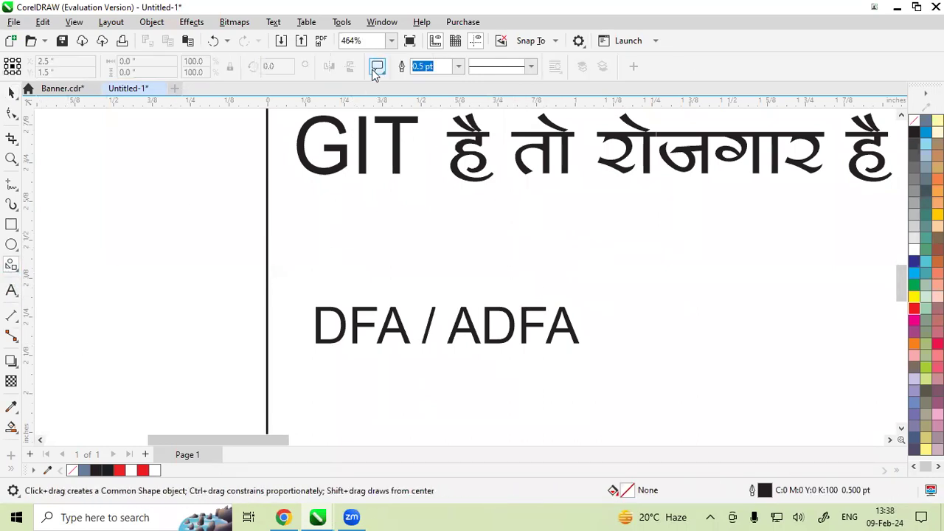
{"action": "left_click", "coordinate": [377, 66]}
{"action": "left_click", "coordinate": [383, 396]}
{"action": "left_click_drag", "start_coordinate": [499, 208], "coordinate": [582, 263]}
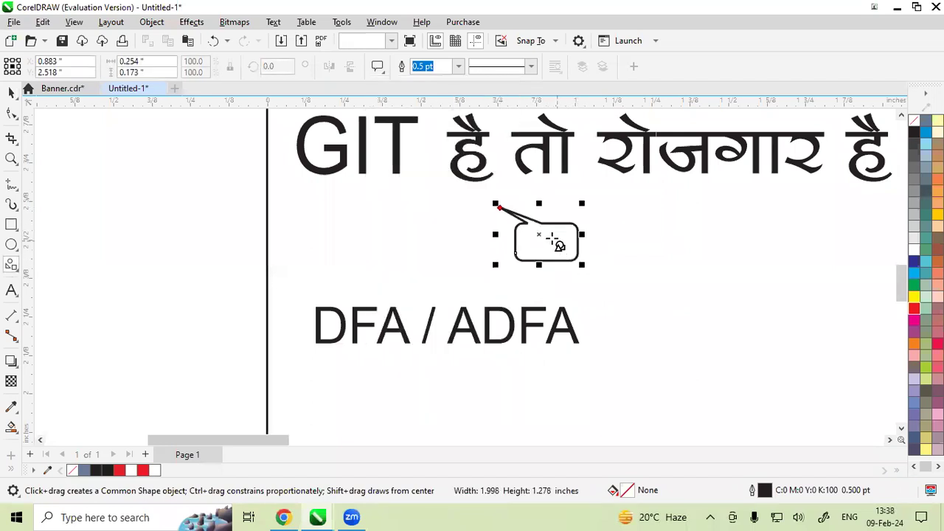
{"action": "left_click_drag", "start_coordinate": [498, 207], "coordinate": [512, 286]}
{"action": "left_click_drag", "start_coordinate": [583, 256], "coordinate": [557, 249]}
{"action": "key", "text": "space"}
{"action": "left_click_drag", "start_coordinate": [553, 239], "coordinate": [553, 240]}
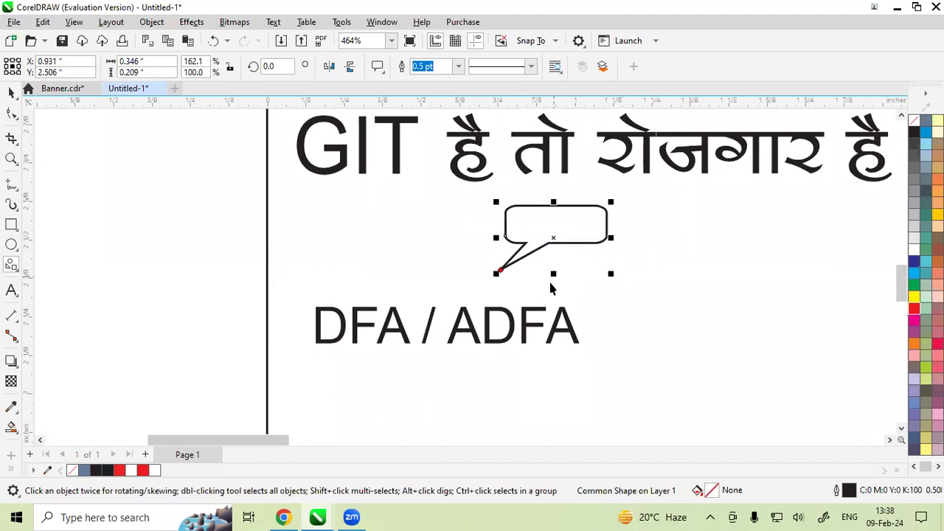
{"action": "left_click_drag", "start_coordinate": [610, 274], "coordinate": [654, 339]}
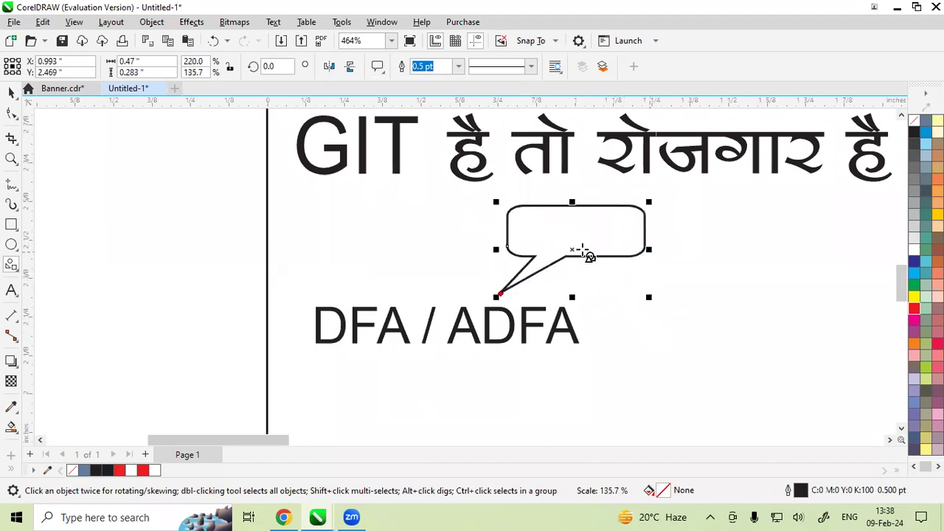
- Type the word 'Courses' as a new text object in an empty area
{"action": "left_click", "coordinate": [572, 238]}
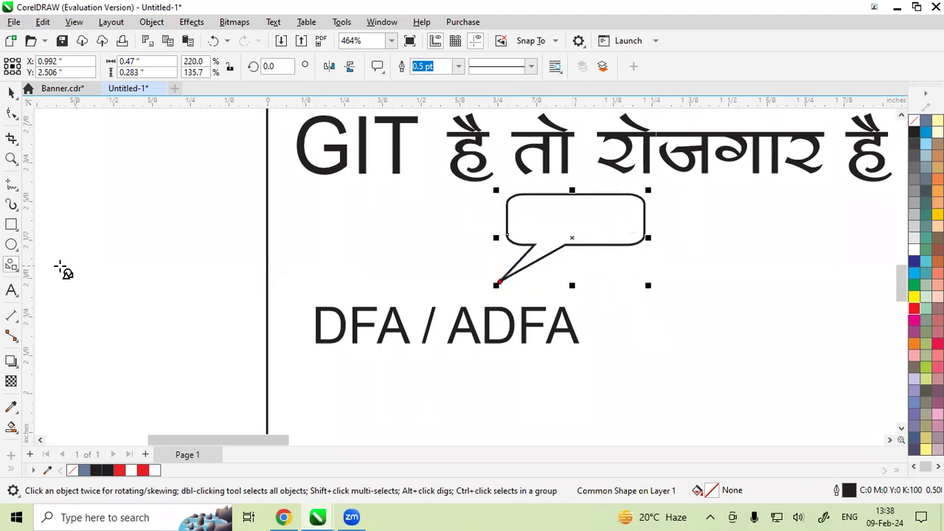
{"action": "left_click", "coordinate": [11, 290]}
{"action": "left_click", "coordinate": [120, 306]}
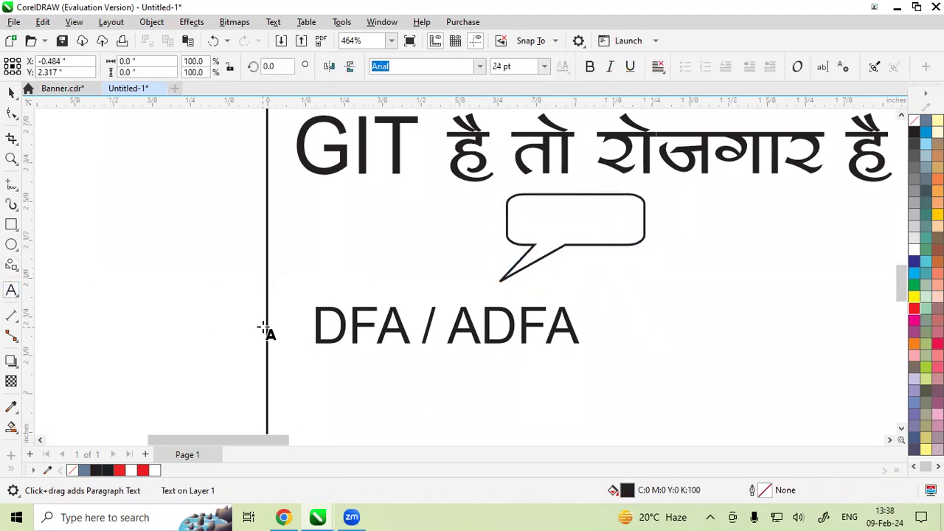
{"action": "type", "text": "Cou"}
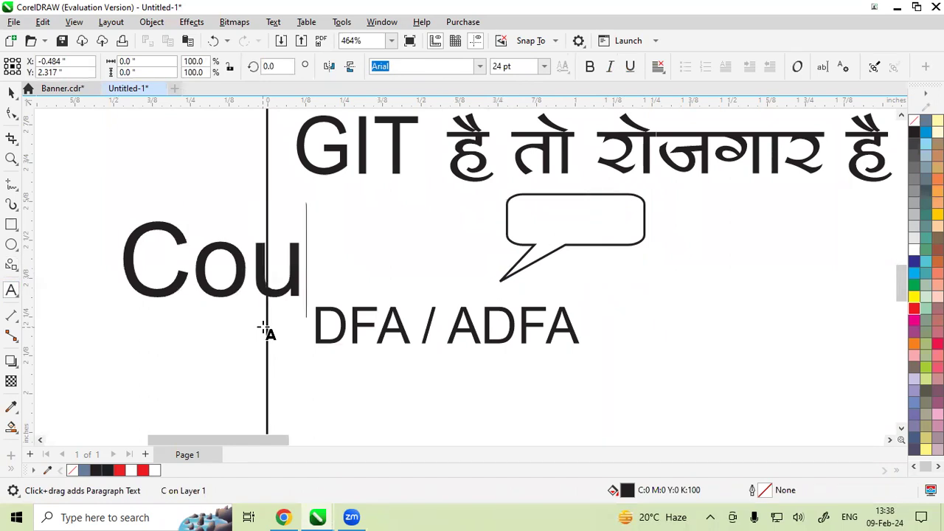
{"action": "type", "text": "rses"}
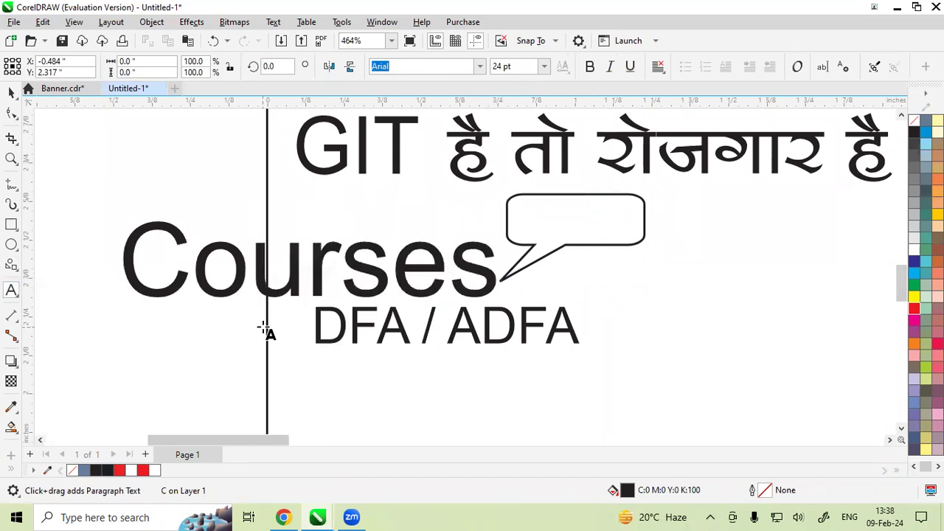
- Shrink 'Courses' to about a third and fit it centred inside the speech bubble
{"action": "left_click", "coordinate": [11, 92]}
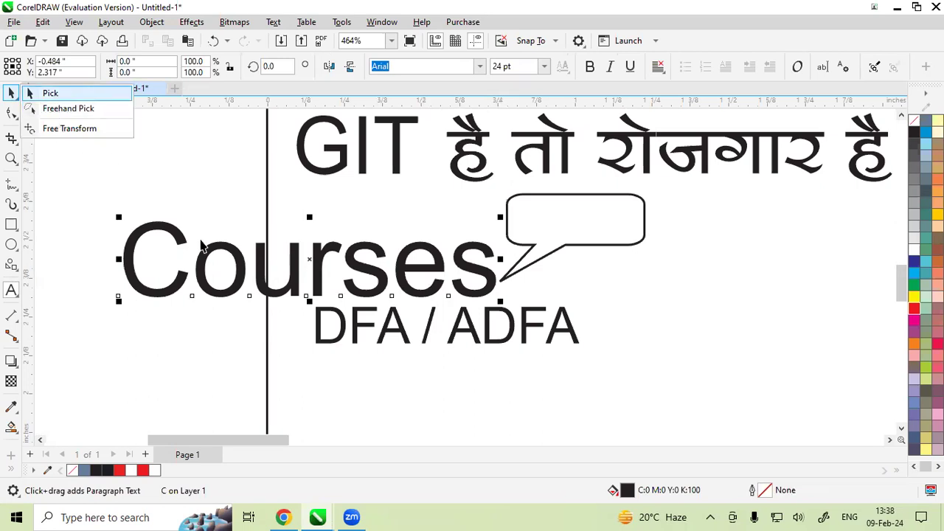
{"action": "left_click", "coordinate": [318, 276]}
{"action": "left_click_drag", "start_coordinate": [498, 300], "coordinate": [255, 263]}
{"action": "left_click_drag", "start_coordinate": [196, 239], "coordinate": [580, 225]}
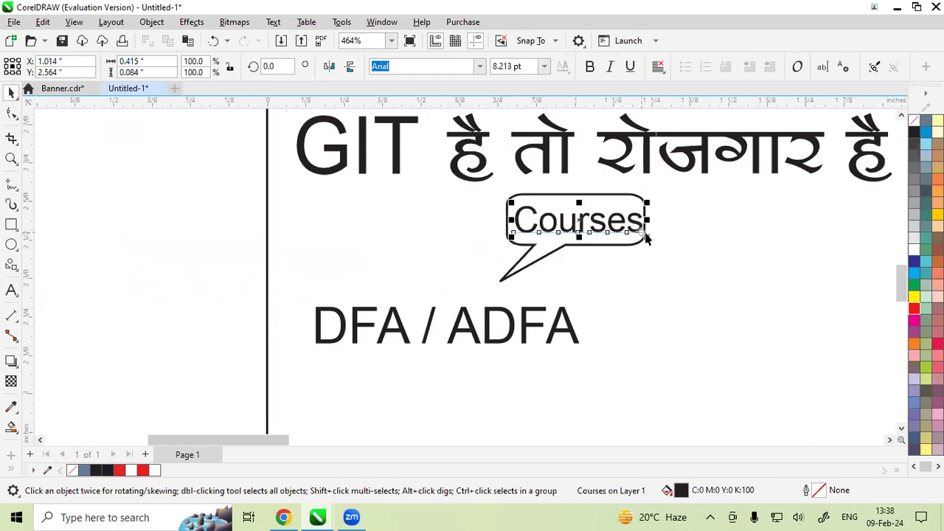
{"action": "left_click_drag", "start_coordinate": [646, 238], "coordinate": [637, 239]}
{"action": "left_click_drag", "start_coordinate": [589, 223], "coordinate": [593, 223]}
{"action": "left_click", "coordinate": [238, 280]}
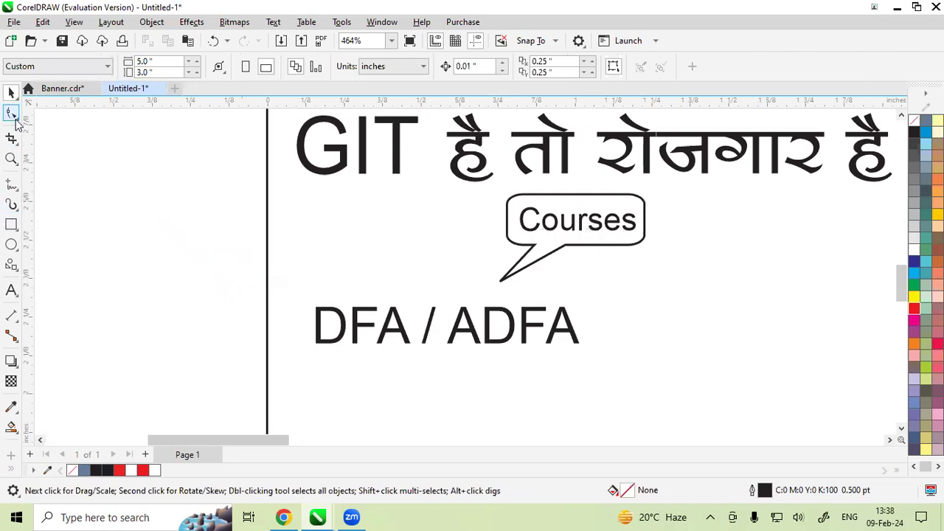
{"action": "left_click", "coordinate": [12, 158]}
{"action": "right_click", "coordinate": [326, 251]}
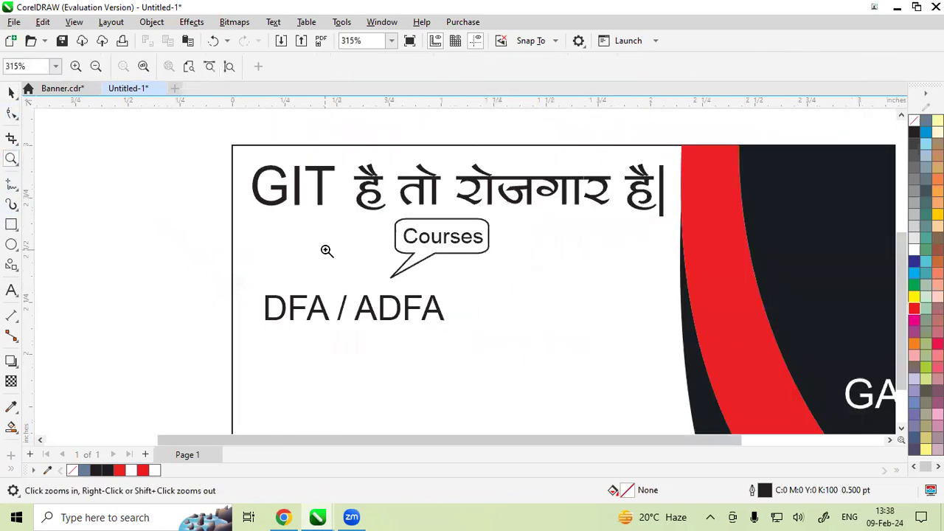
{"action": "right_click", "coordinate": [326, 251]}
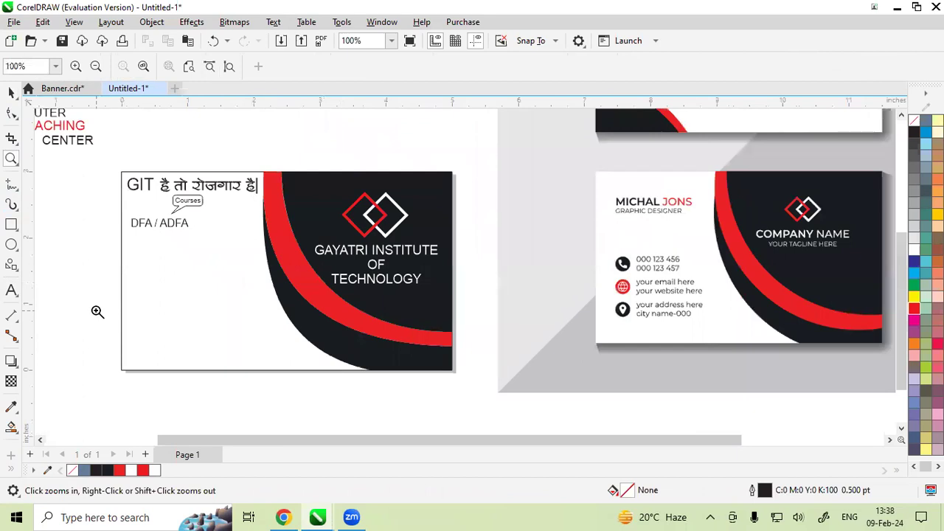
{"action": "left_click_drag", "start_coordinate": [118, 166], "coordinate": [465, 386]}
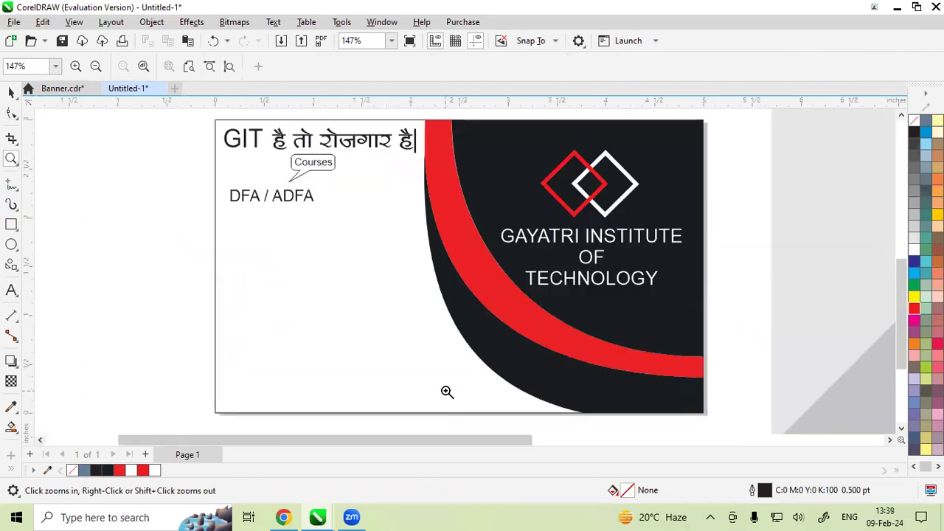
{"action": "left_click_drag", "start_coordinate": [898, 275], "coordinate": [899, 275]}
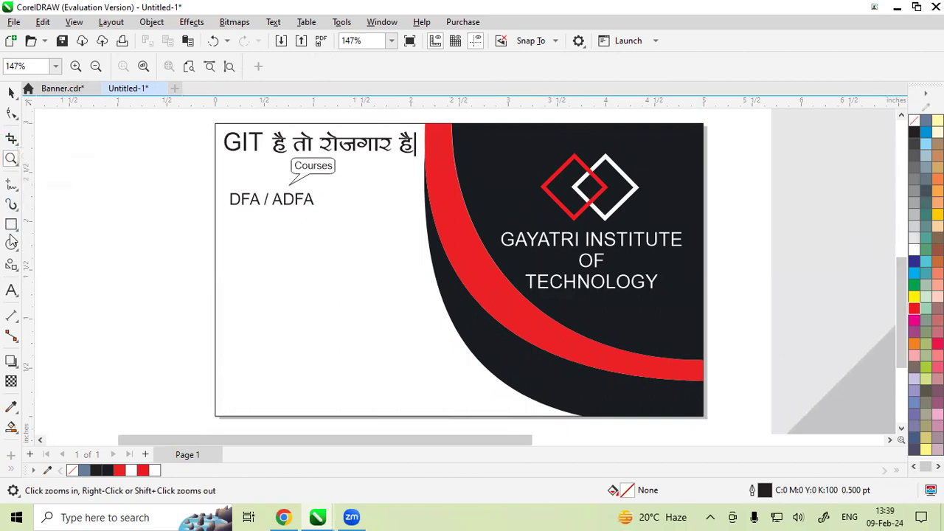
- Choose a text alignment and isolate the DFA / ADFA text with Bring into Focus
{"action": "left_click", "coordinate": [12, 289]}
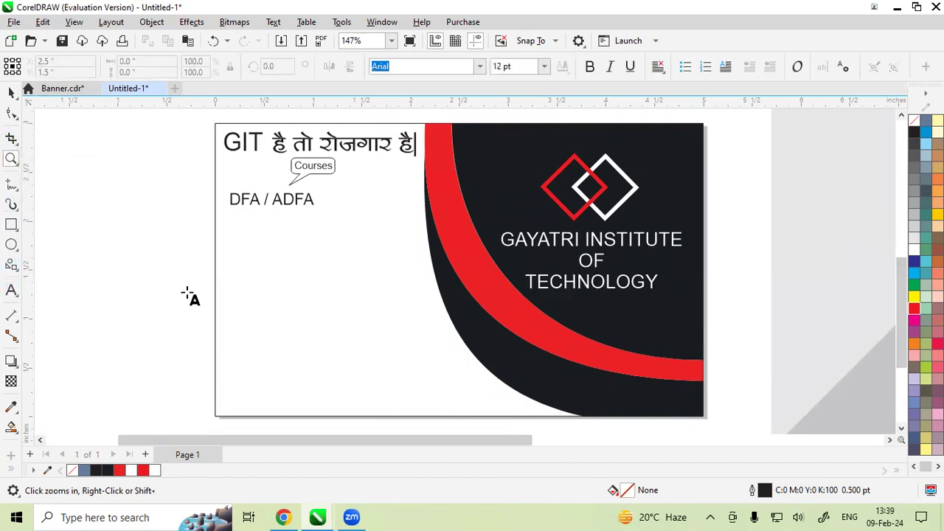
{"action": "left_click", "coordinate": [316, 199]}
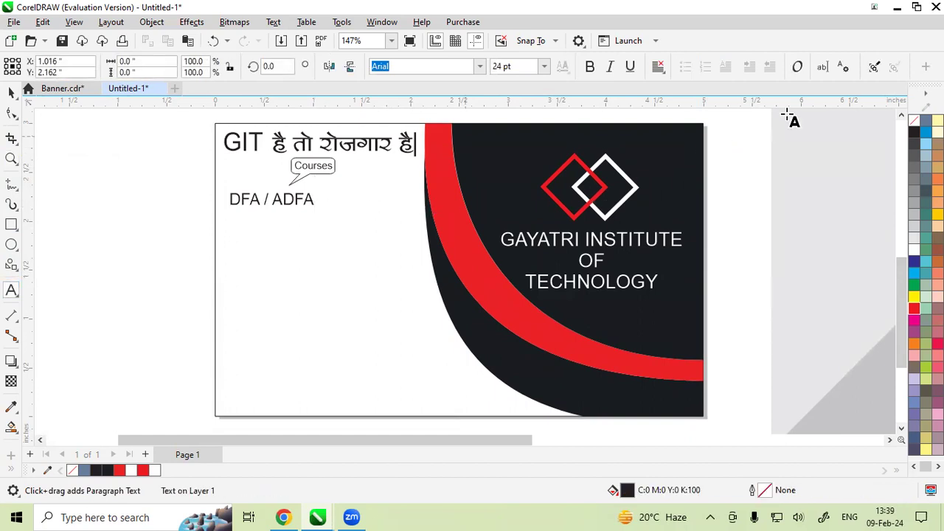
{"action": "left_click", "coordinate": [658, 67]}
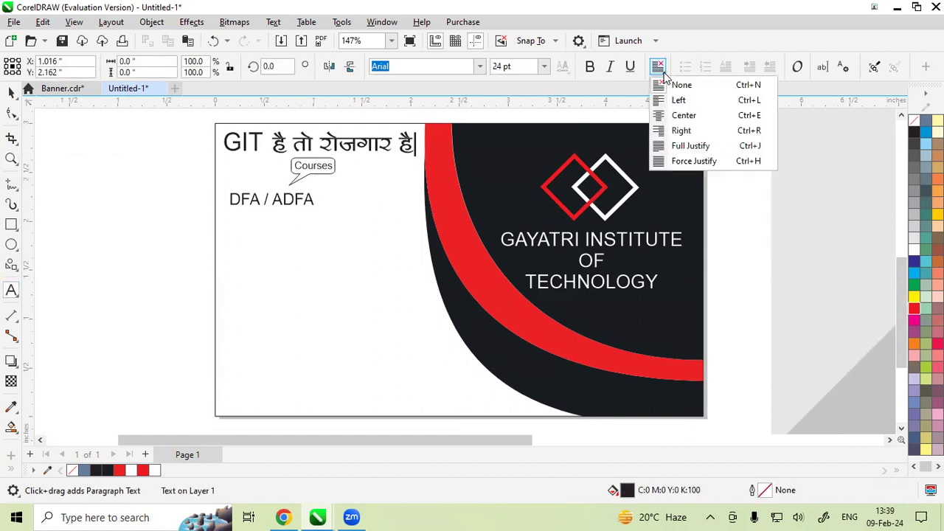
{"action": "left_click", "coordinate": [662, 74]}
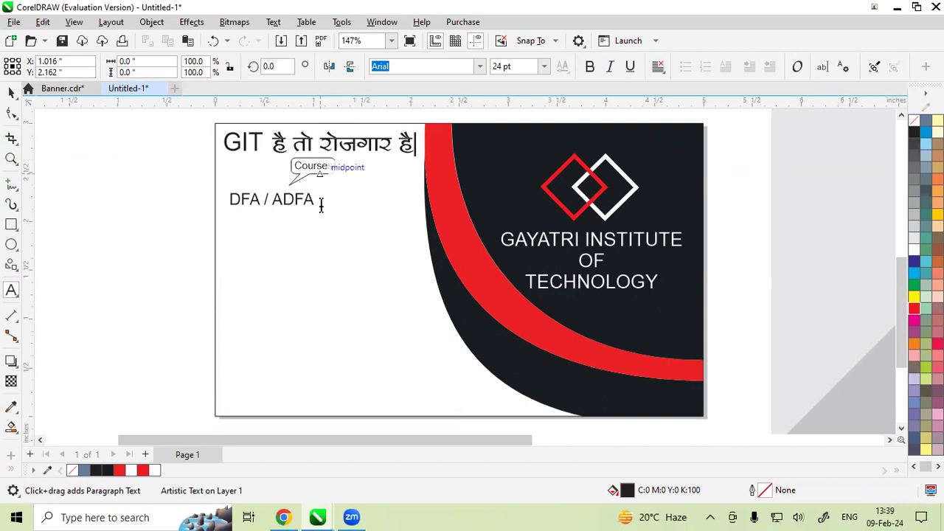
{"action": "left_click", "coordinate": [236, 199]}
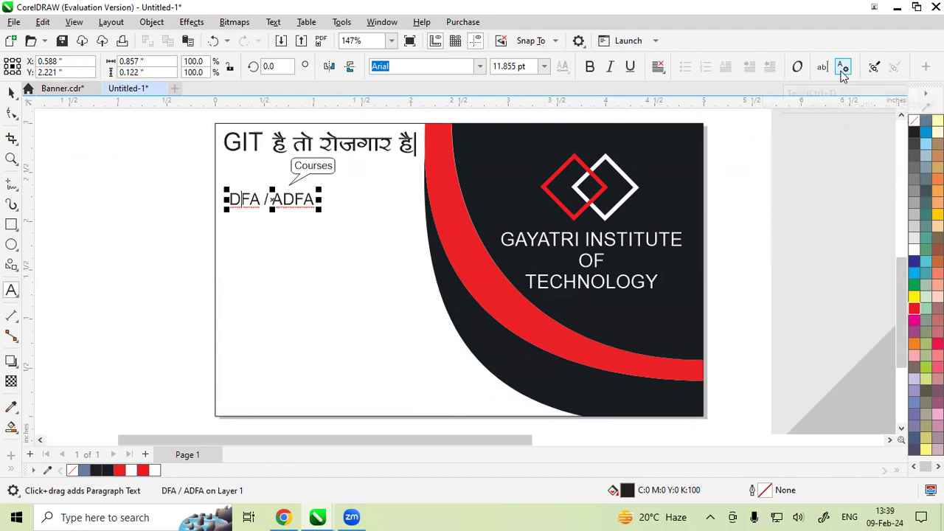
{"action": "left_click", "coordinate": [876, 73]}
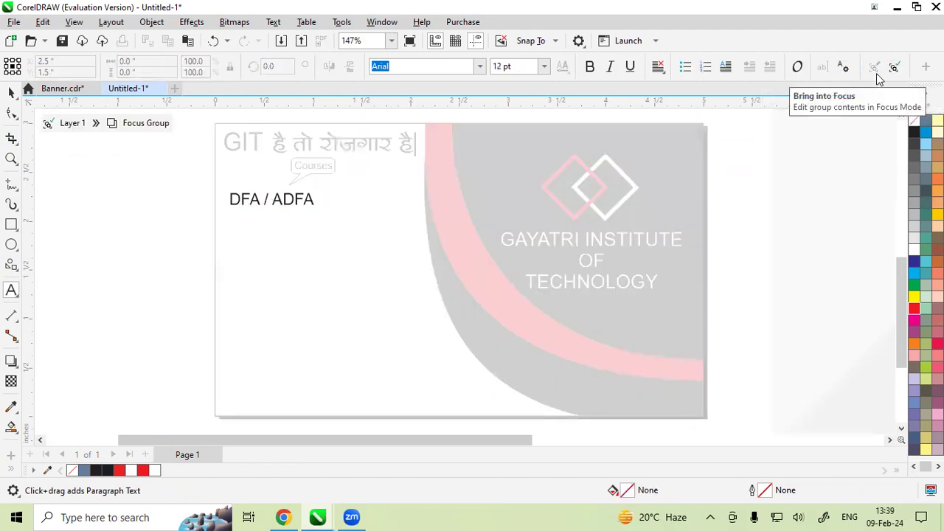
- Discard the stray empty text object left on the card
{"action": "left_click", "coordinate": [293, 223]}
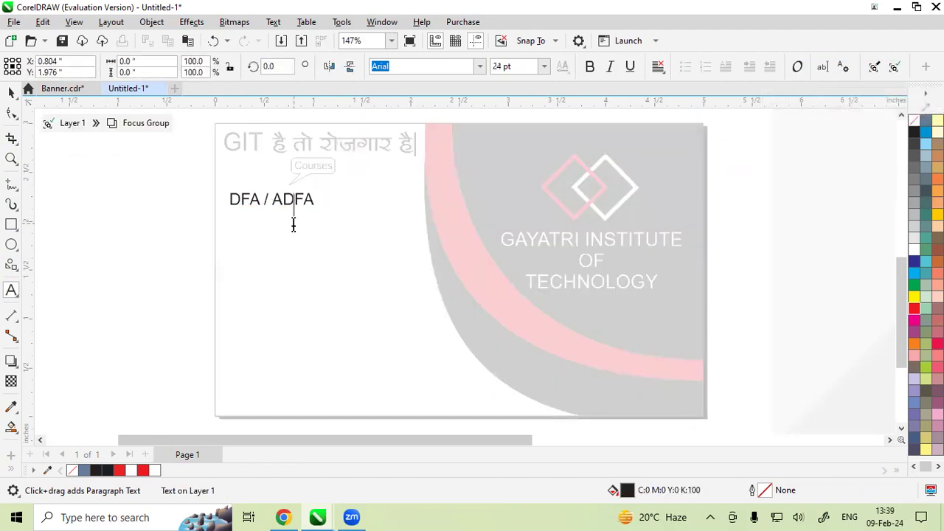
{"action": "left_click", "coordinate": [194, 238]}
{"action": "left_click", "coordinate": [11, 93]}
{"action": "left_click", "coordinate": [73, 221]}
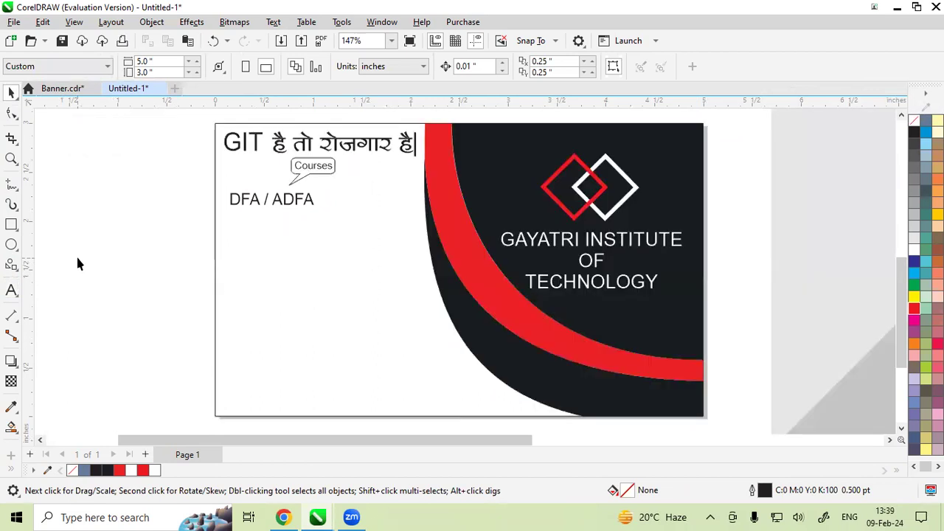
- Add a 'DCA / ADCA' line below DFA / ADFA, scaled down to match it
{"action": "left_click", "coordinate": [11, 290]}
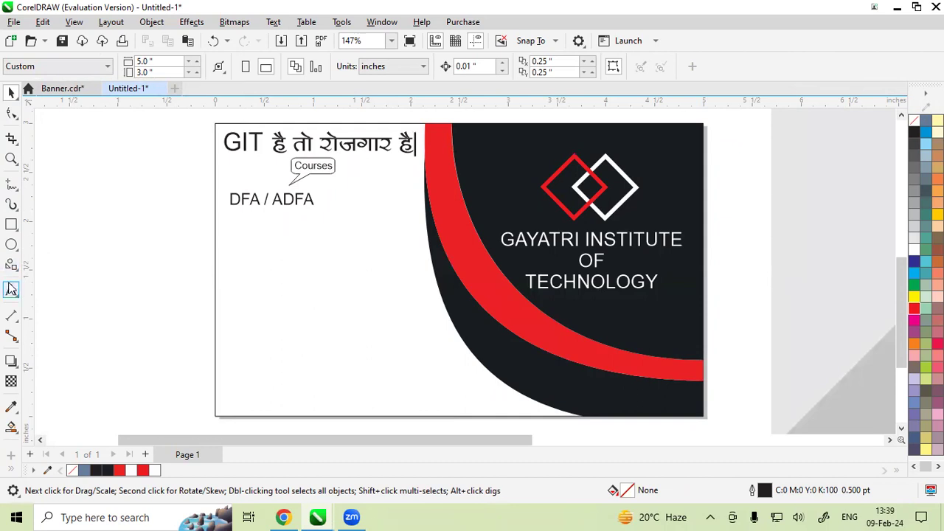
{"action": "left_click", "coordinate": [231, 215]}
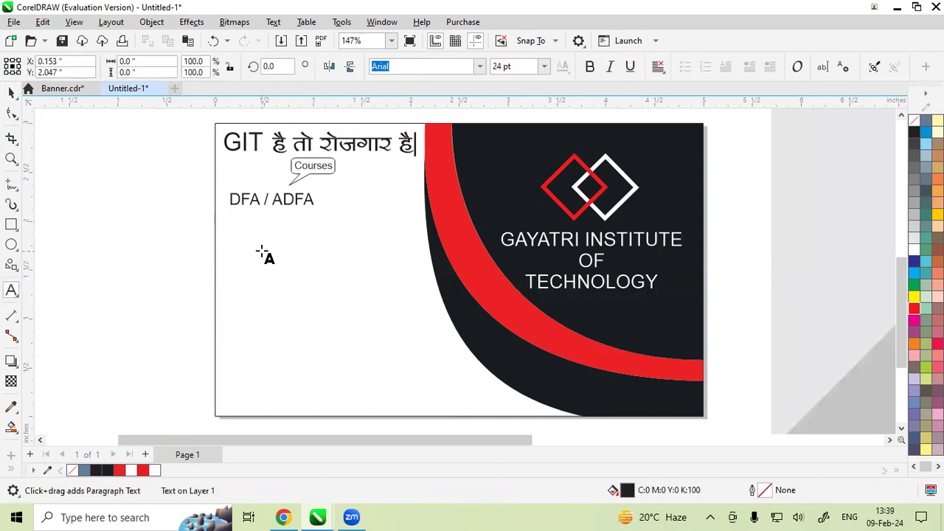
{"action": "type", "text": "DCA"}
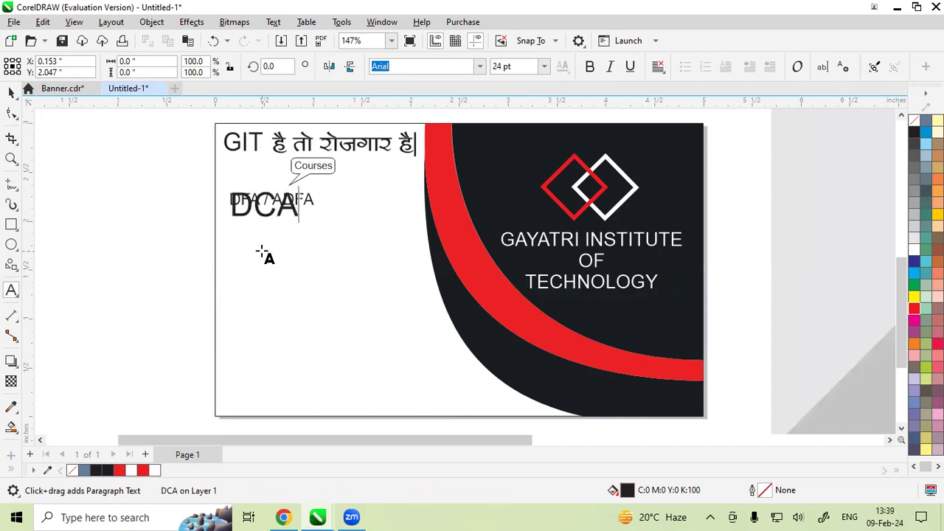
{"action": "type", "text": " / ADCA"}
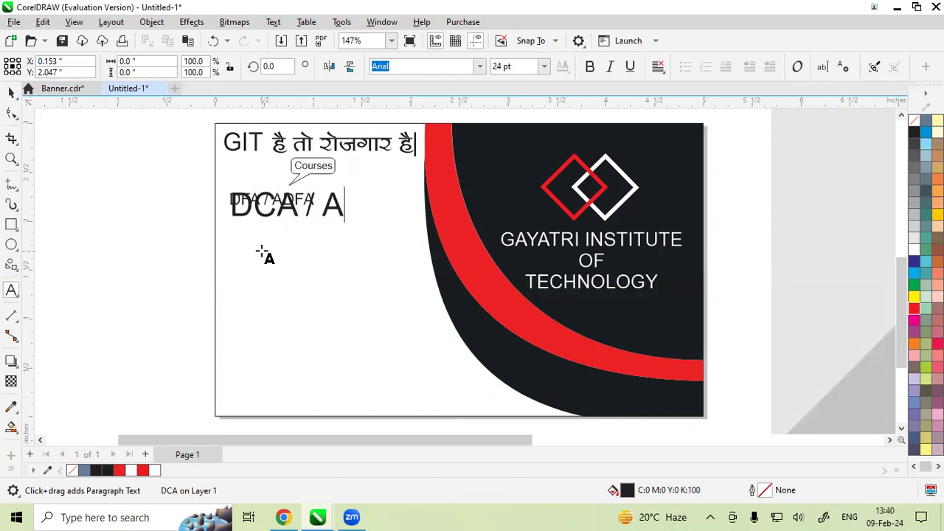
{"action": "key", "text": "Escape"}
{"action": "left_click", "coordinate": [11, 92]}
{"action": "left_click_drag", "start_coordinate": [319, 200], "coordinate": [314, 235]}
{"action": "left_click_drag", "start_coordinate": [410, 256], "coordinate": [277, 224]}
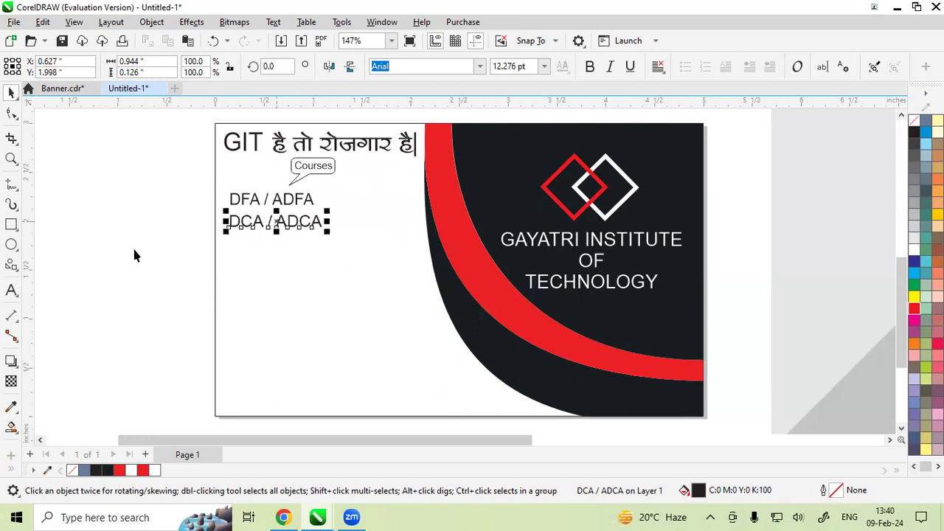
{"action": "left_click", "coordinate": [109, 258]}
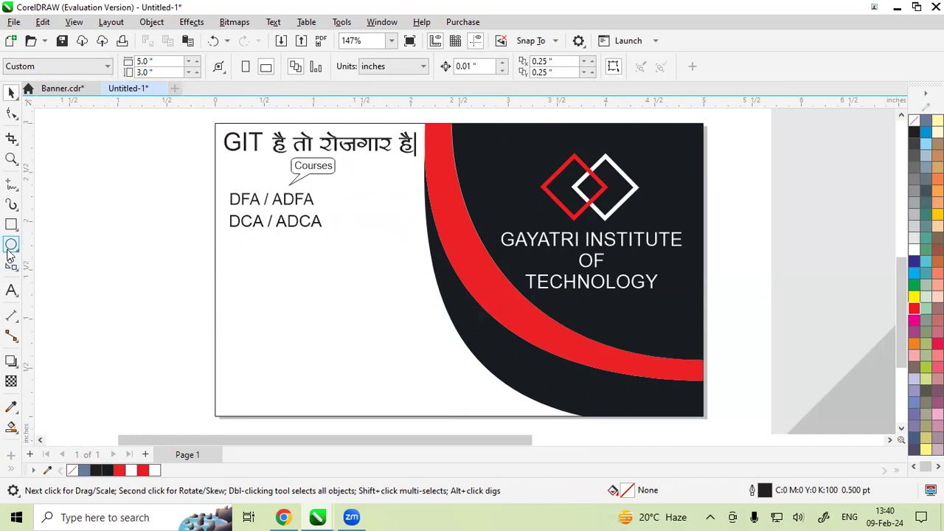
- Drag-copy DCA / ADCA to place a duplicate directly beneath it
{"action": "left_click", "coordinate": [244, 227]}
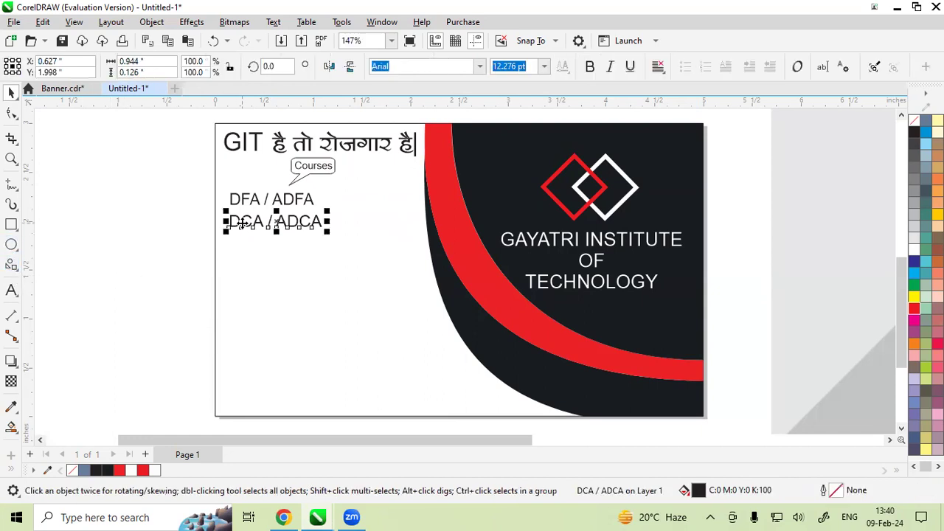
{"action": "left_click_drag", "start_coordinate": [280, 225], "coordinate": [281, 251]}
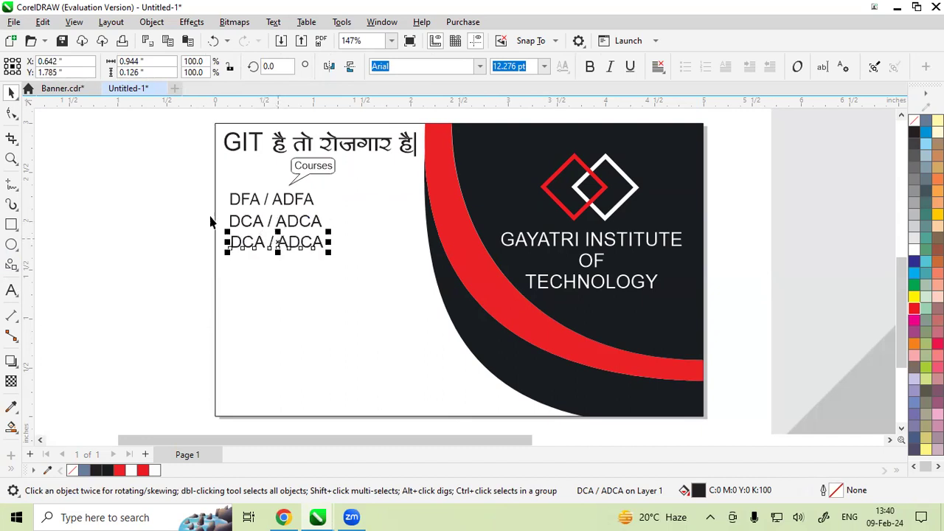
{"action": "left_click", "coordinate": [11, 289]}
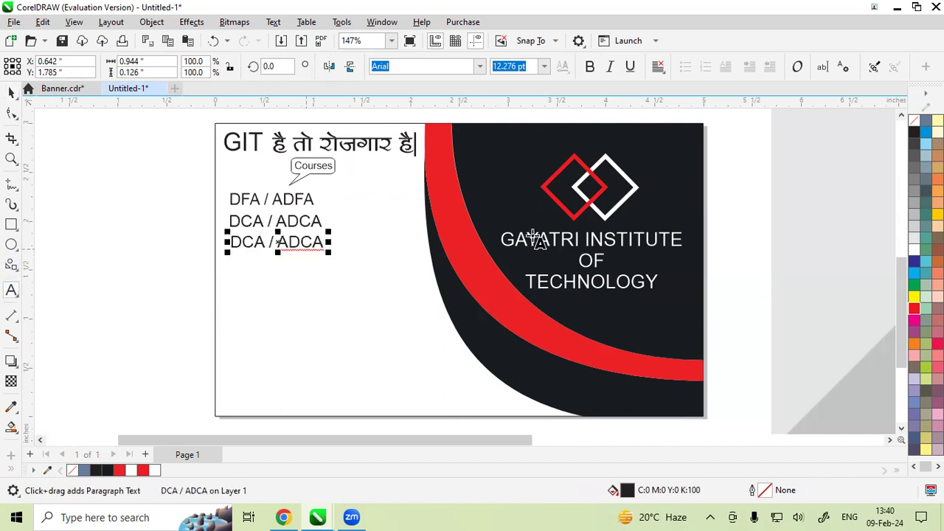
- Change the duplicate line to 'CCC / O LEVEL' and align it with the other course lines
{"action": "key", "text": "BackSpace"}
{"action": "key", "text": "BackSpace"}
{"action": "key", "text": "BackSpace"}
{"action": "key", "text": "BackSpace"}
{"action": "key", "text": "BackSpace"}
{"action": "key", "text": "BackSpace"}
{"action": "key", "text": "BackSpace"}
{"action": "key", "text": "BackSpace"}
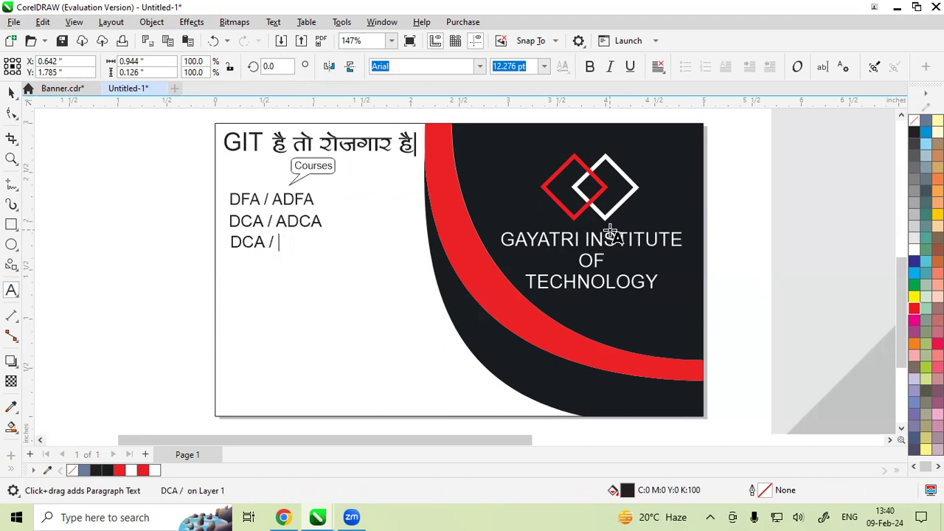
{"action": "key", "text": "BackSpace"}
{"action": "key", "text": "BackSpace"}
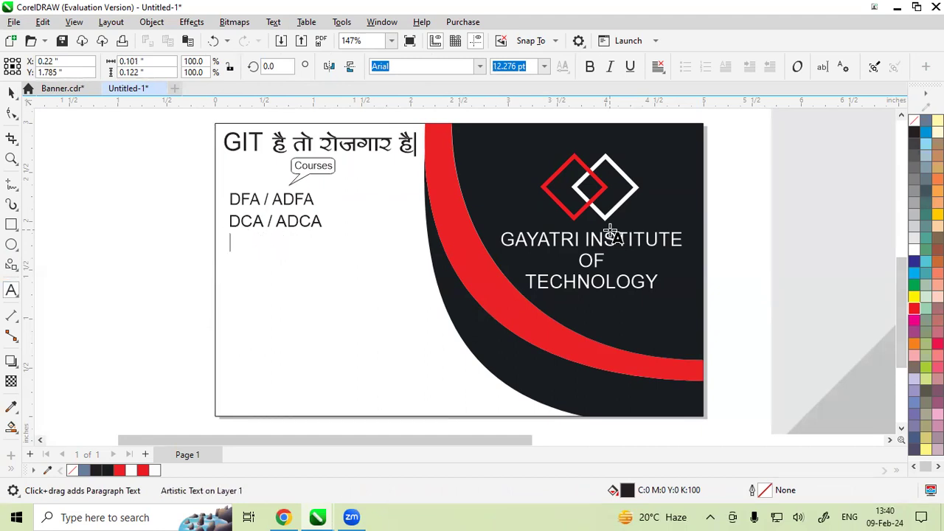
{"action": "type", "text": "CCC "}
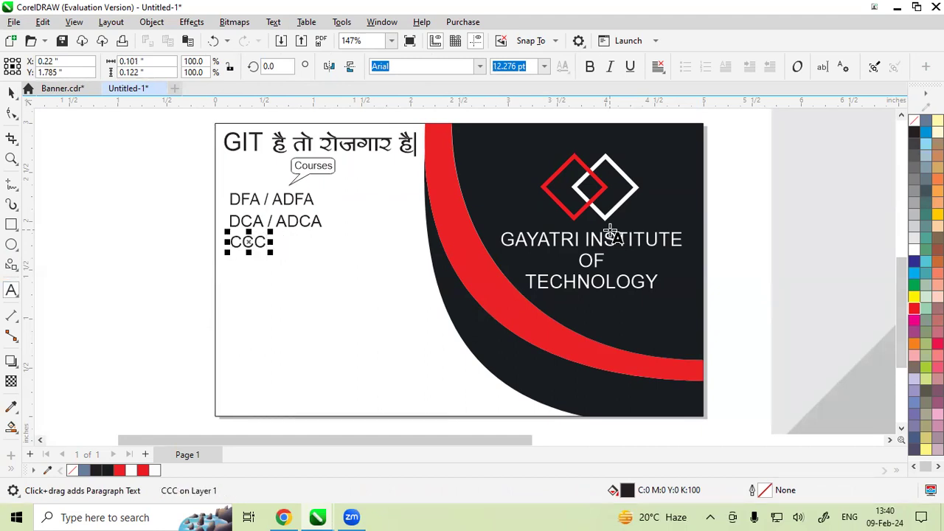
{"action": "type", "text": "/ O LEVEL"}
{"action": "key", "text": "Escape"}
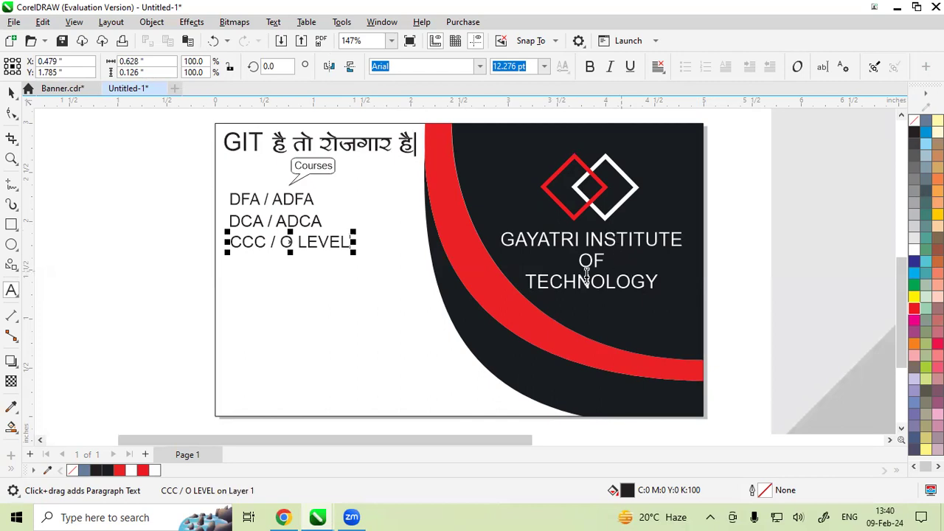
{"action": "left_click", "coordinate": [10, 92]}
{"action": "left_click", "coordinate": [114, 288]}
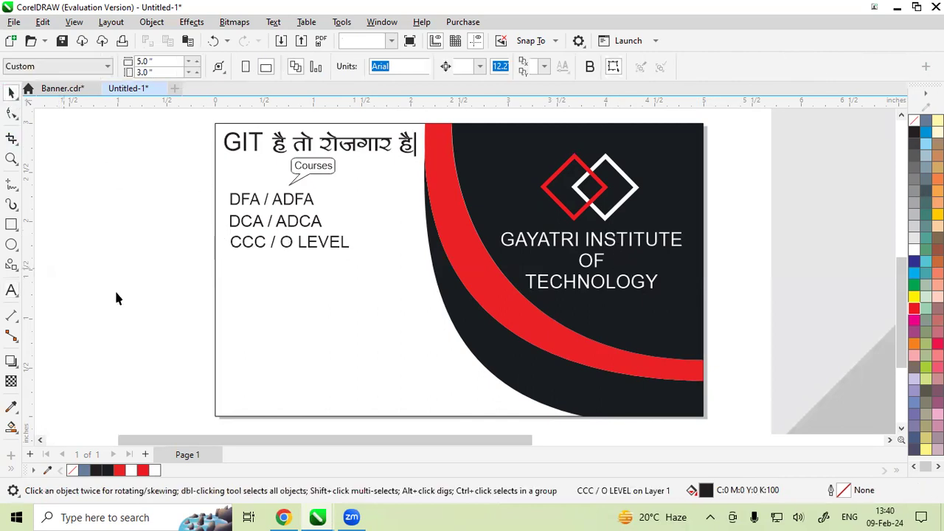
{"action": "left_click", "coordinate": [256, 248]}
{"action": "left_click_drag", "start_coordinate": [254, 247], "coordinate": [246, 252]}
{"action": "left_click", "coordinate": [171, 286]}
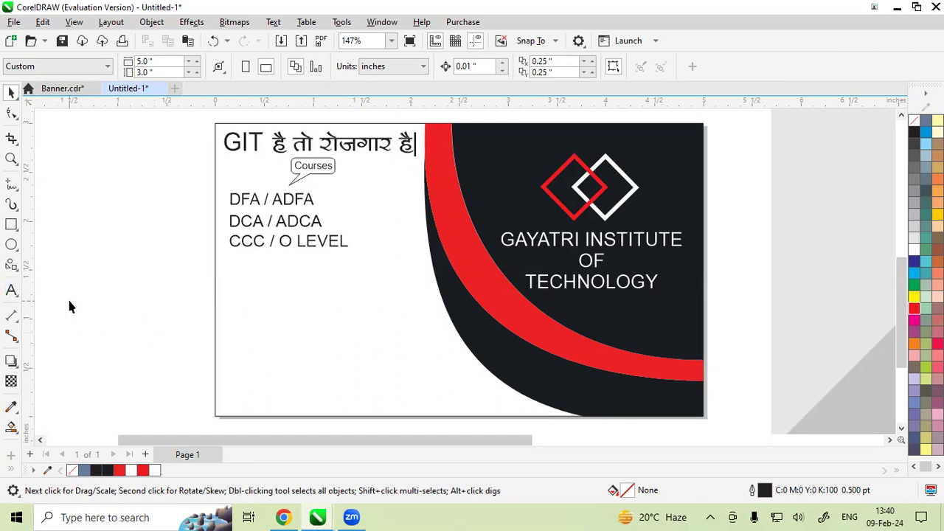
{"action": "key", "text": "ctrl+F11"}
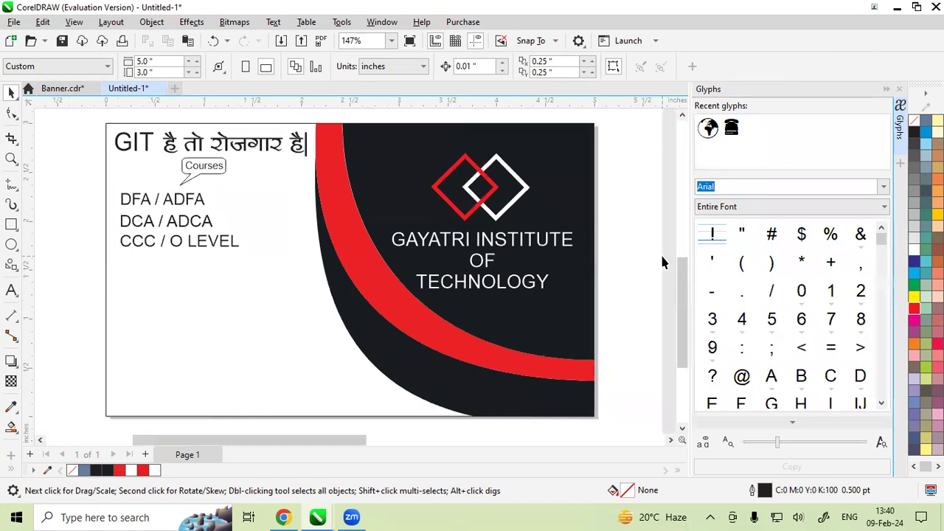
- Place a telephone glyph below the course list and begin typing 9936 beside it
{"action": "left_click_drag", "start_coordinate": [730, 130], "coordinate": [132, 286]}
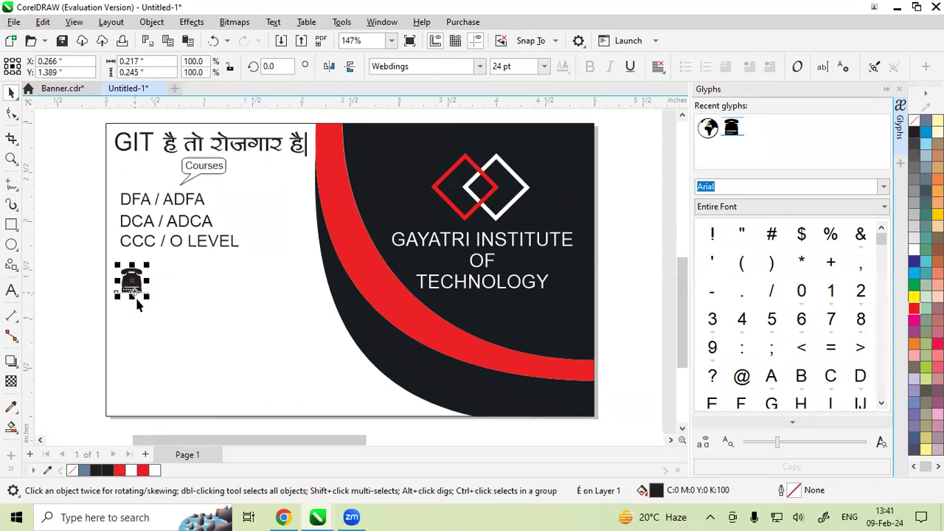
{"action": "left_click", "coordinate": [42, 296]}
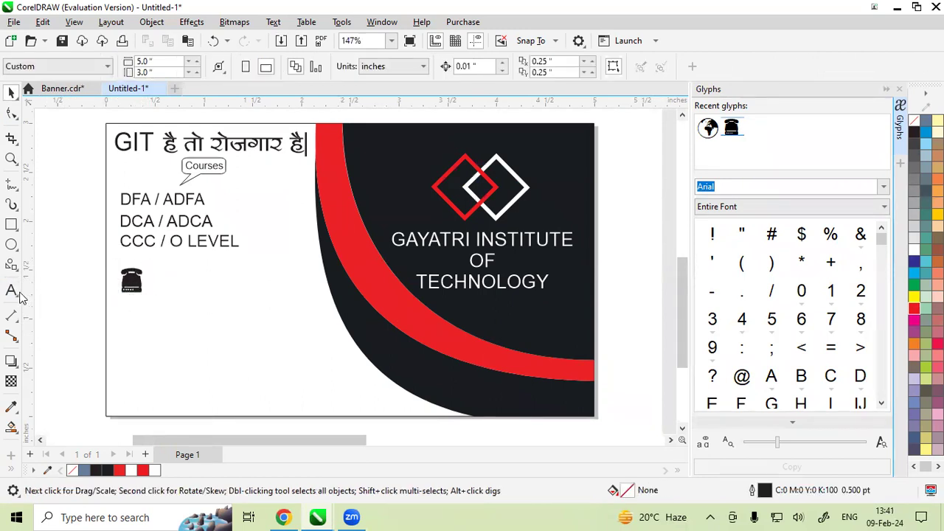
{"action": "left_click", "coordinate": [12, 290]}
{"action": "left_click", "coordinate": [158, 274]}
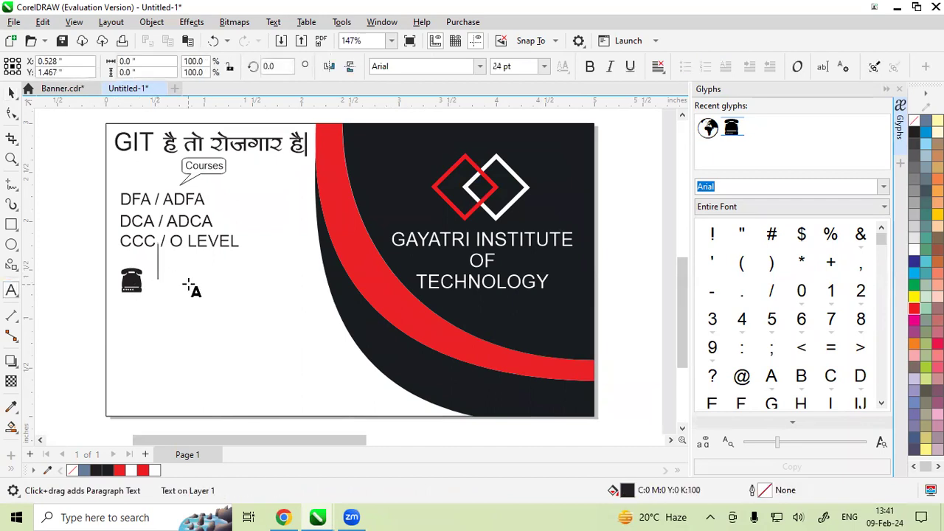
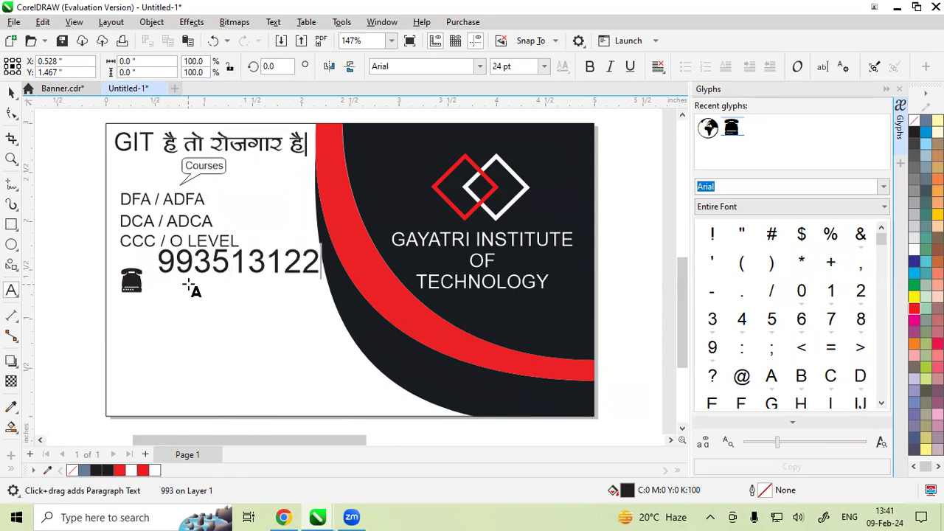
{"action": "key", "text": "Escape"}
{"action": "left_click", "coordinate": [17, 97]}
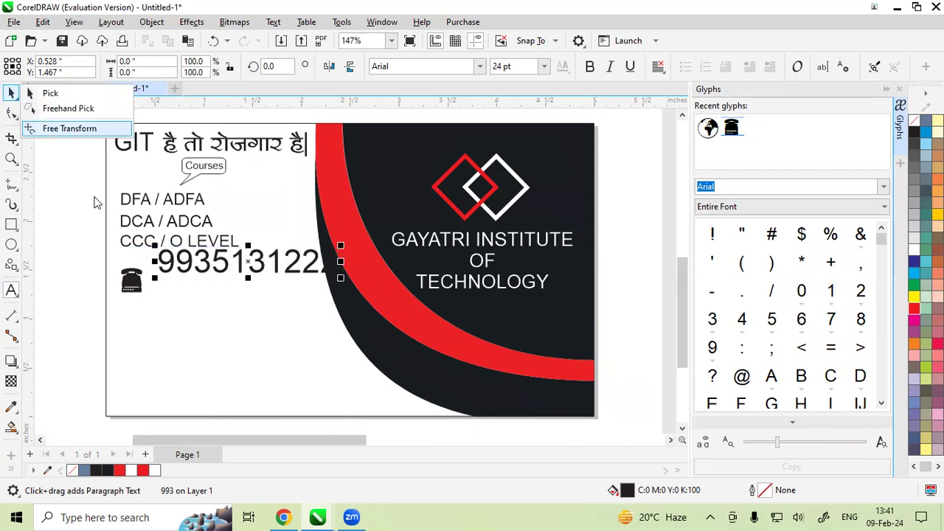
{"action": "left_click", "coordinate": [44, 92]}
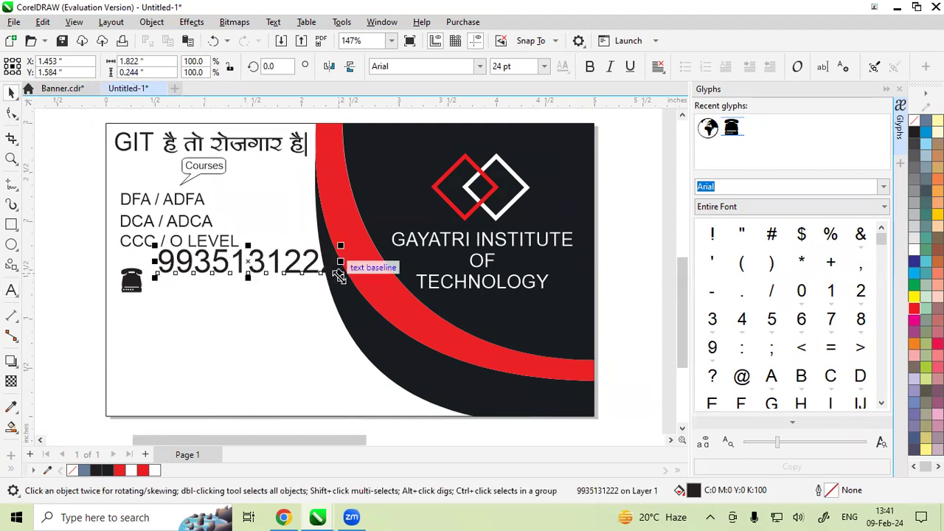
{"action": "left_click_drag", "start_coordinate": [337, 279], "coordinate": [267, 274]}
{"action": "left_click_drag", "start_coordinate": [211, 259], "coordinate": [211, 280]}
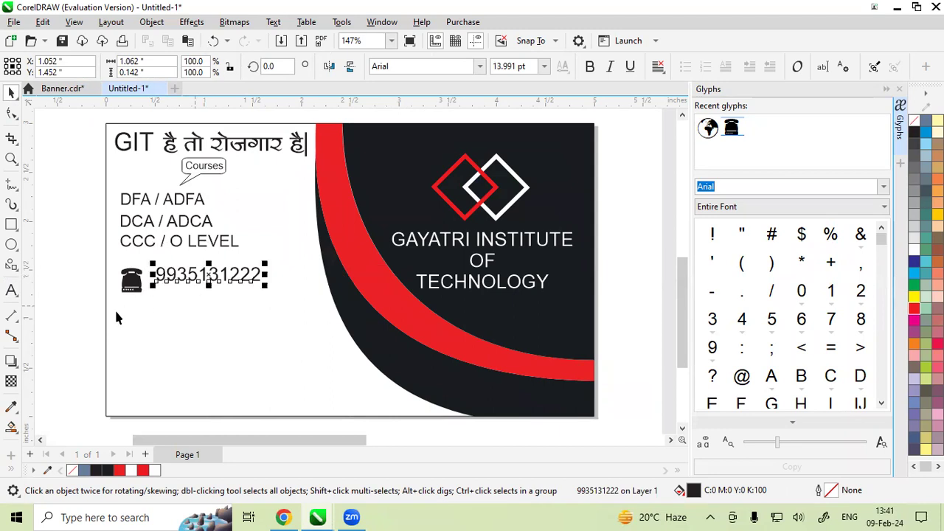
{"action": "left_click", "coordinate": [93, 309]}
{"action": "left_click", "coordinate": [171, 277]}
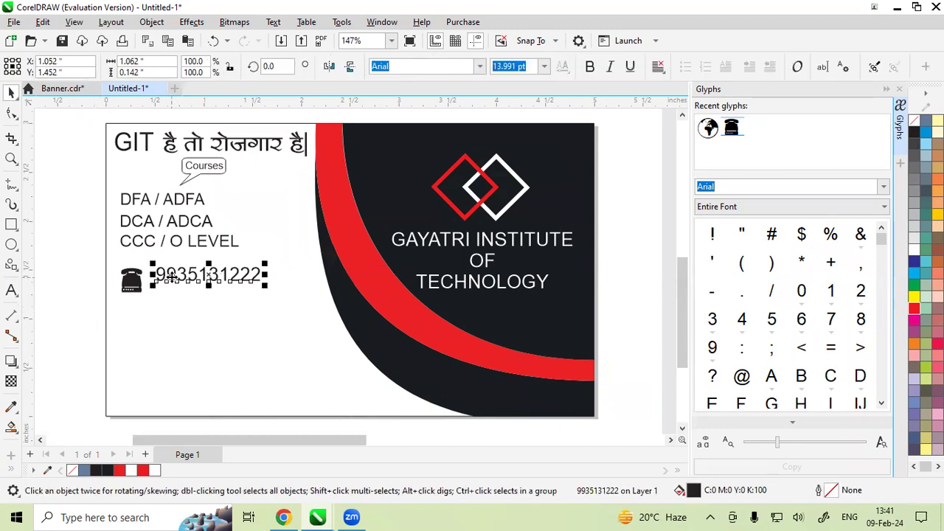
{"action": "left_click_drag", "start_coordinate": [210, 278], "coordinate": [253, 294]}
{"action": "key", "text": "F8"}
{"action": "key", "text": "BackSpace"}
{"action": "key", "text": "BackSpace"}
{"action": "key", "text": "BackSpace"}
{"action": "key", "text": "BackSpace"}
{"action": "key", "text": "BackSpace"}
{"action": "key", "text": "BackSpace"}
{"action": "key", "text": "BackSpace"}
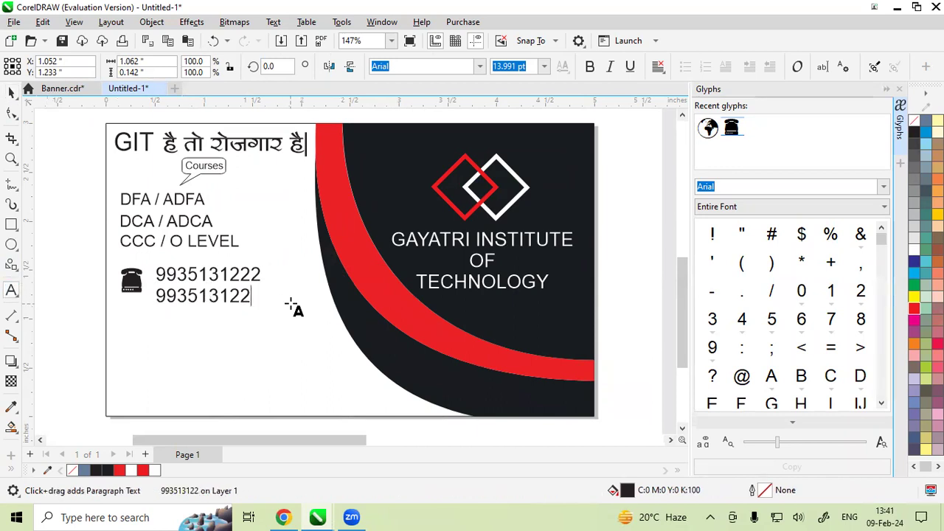
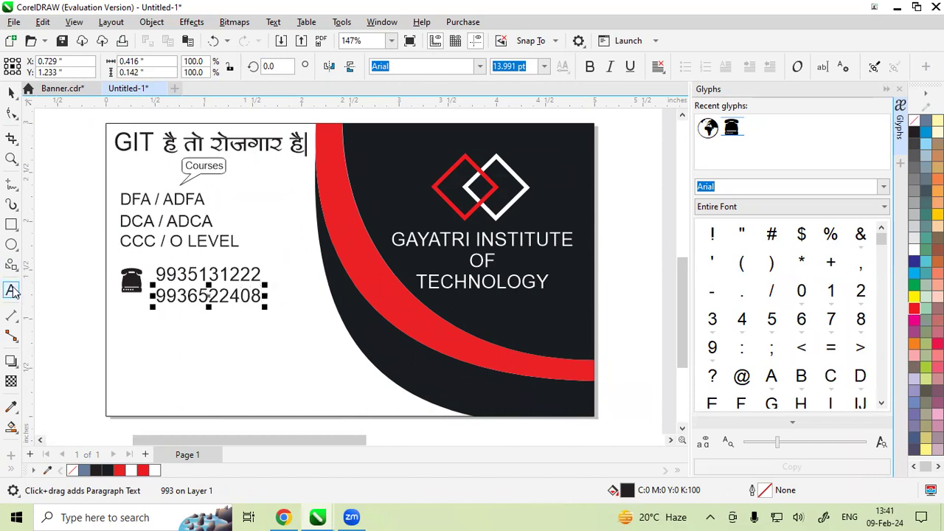
{"action": "left_click", "coordinate": [11, 290]}
{"action": "left_click", "coordinate": [73, 330]}
{"action": "left_click", "coordinate": [12, 92]}
- Nudge the telephone icon down-right and place a globe glyph below the phone numbers
{"action": "left_click_drag", "start_coordinate": [133, 283], "coordinate": [137, 290]}
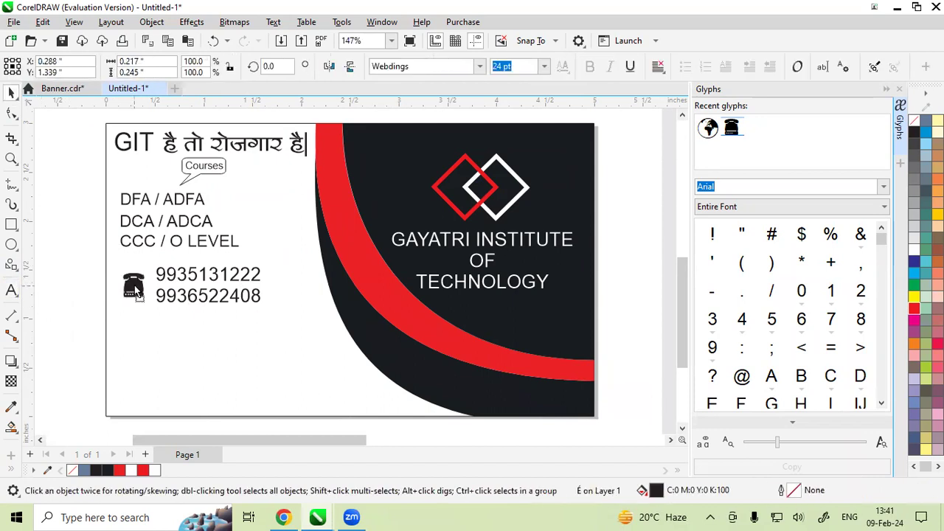
{"action": "left_click", "coordinate": [48, 272]}
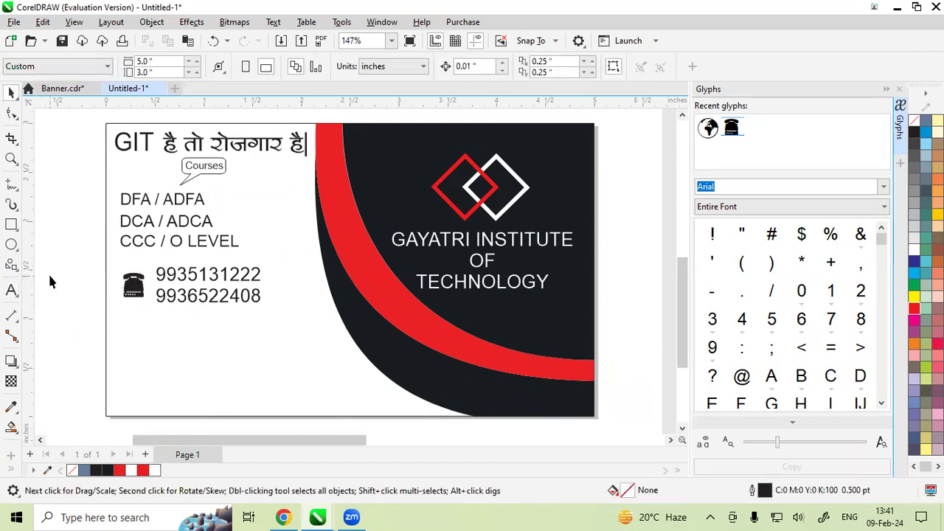
{"action": "left_click", "coordinate": [128, 292]}
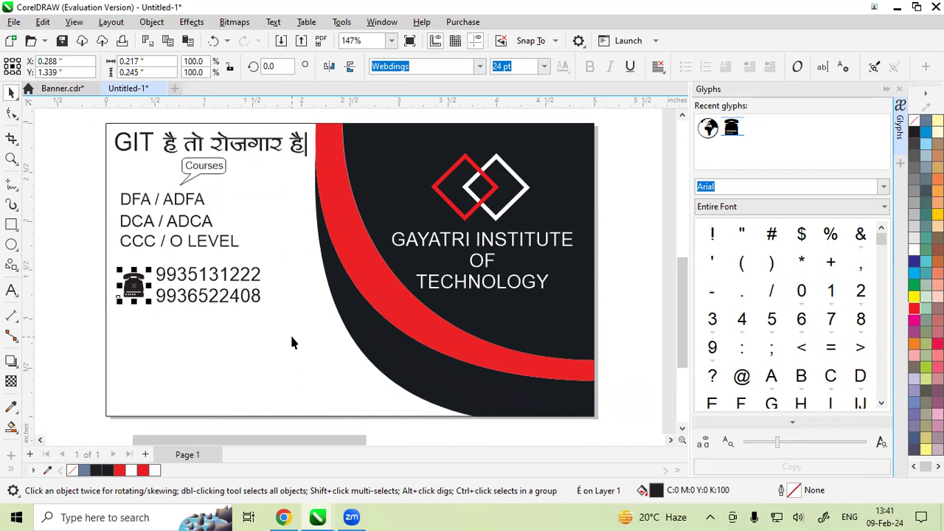
{"action": "key", "text": "alt+o"}
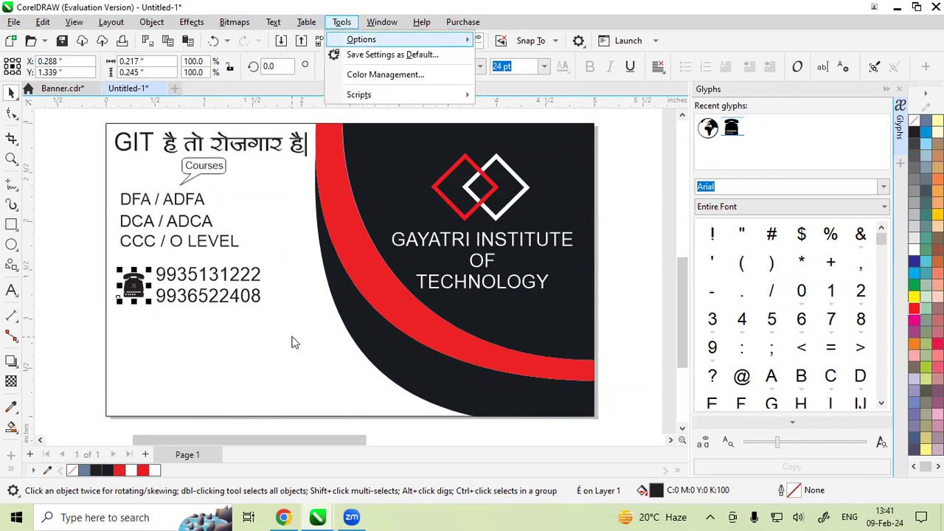
{"action": "left_click", "coordinate": [91, 337]}
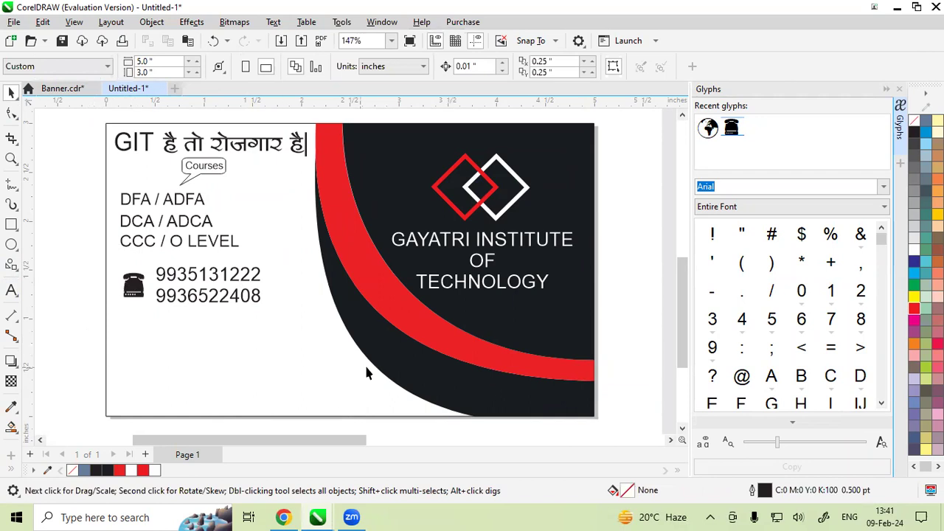
{"action": "left_click_drag", "start_coordinate": [706, 140], "coordinate": [644, 205]}
{"action": "left_click_drag", "start_coordinate": [253, 314], "coordinate": [136, 344]}
- Type giteducation.com beside the globe and scale it down to about 13.6 pt
{"action": "left_click", "coordinate": [73, 343]}
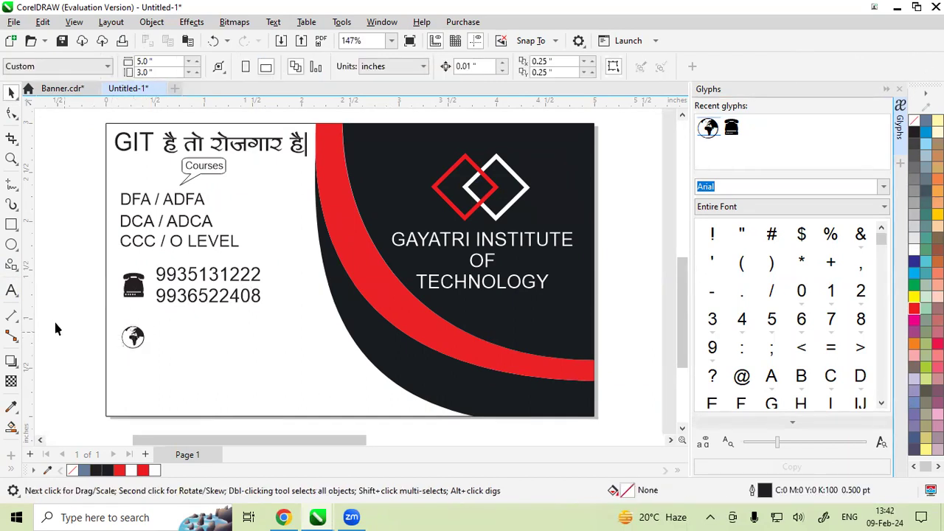
{"action": "left_click", "coordinate": [12, 289]}
{"action": "left_click", "coordinate": [180, 331]}
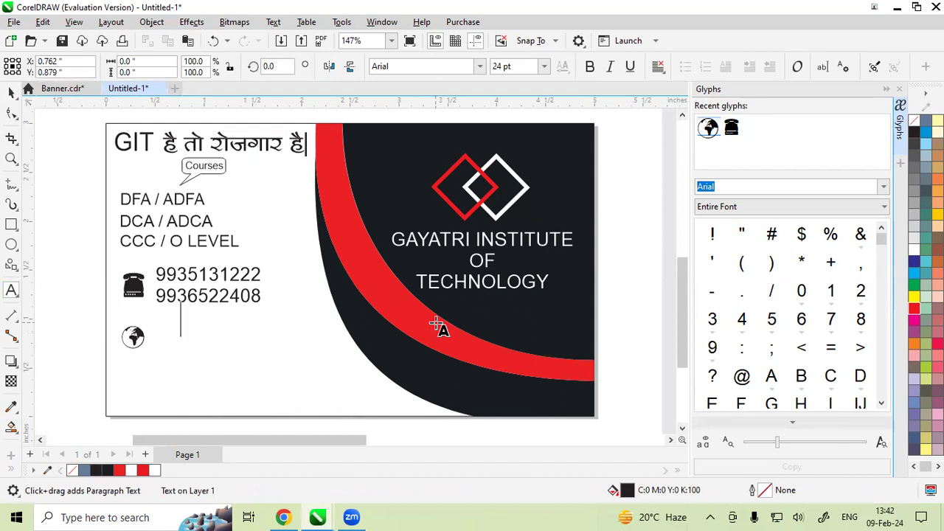
{"action": "type", "text": "git"}
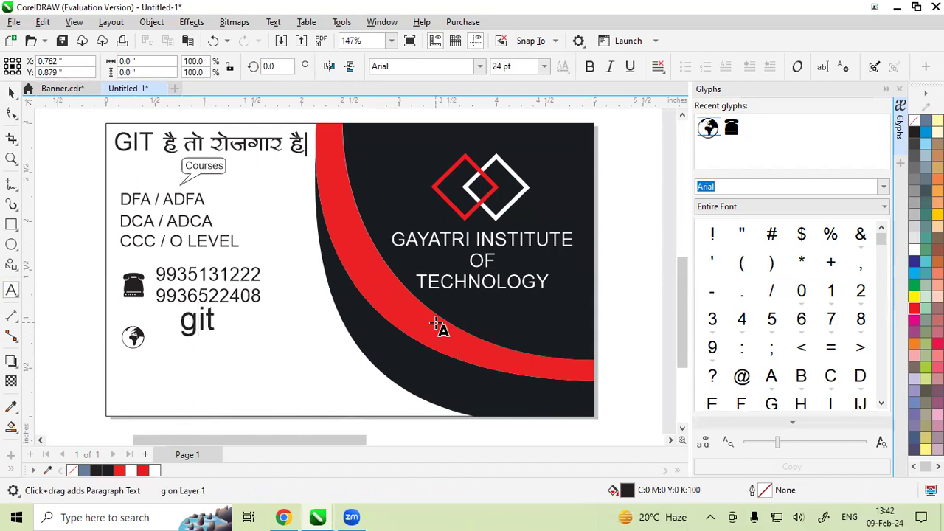
{"action": "type", "text": "education.c"}
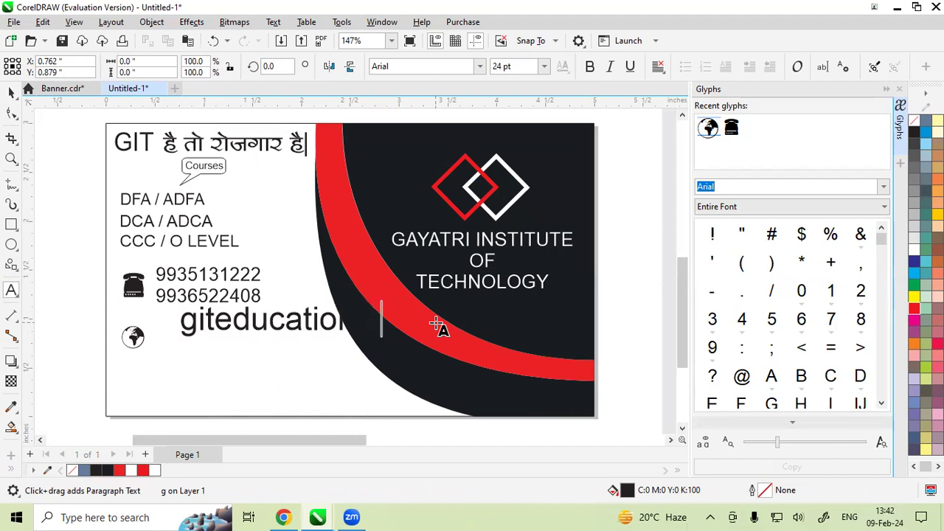
{"action": "type", "text": "om"}
{"action": "left_click", "coordinate": [11, 92]}
{"action": "left_click_drag", "start_coordinate": [429, 341], "coordinate": [284, 363]}
{"action": "left_click_drag", "start_coordinate": [218, 351], "coordinate": [213, 354]}
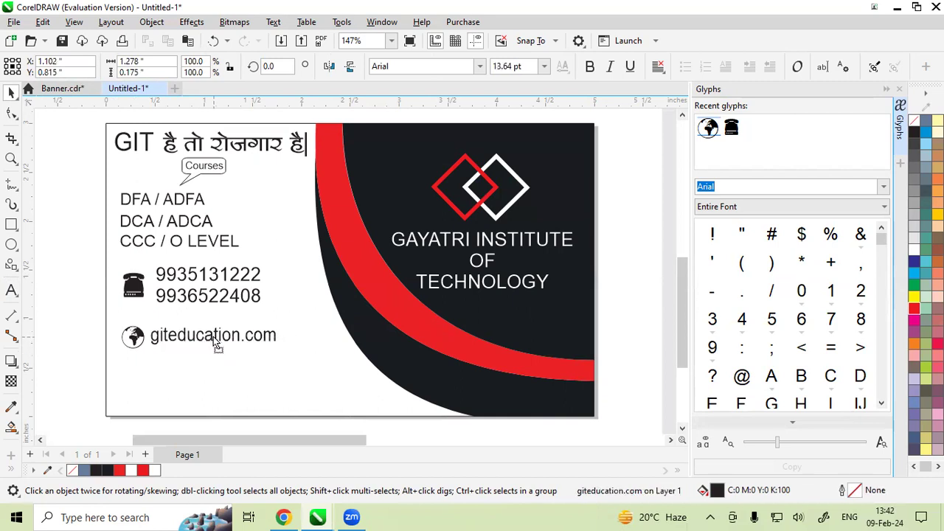
{"action": "left_click", "coordinate": [213, 336]}
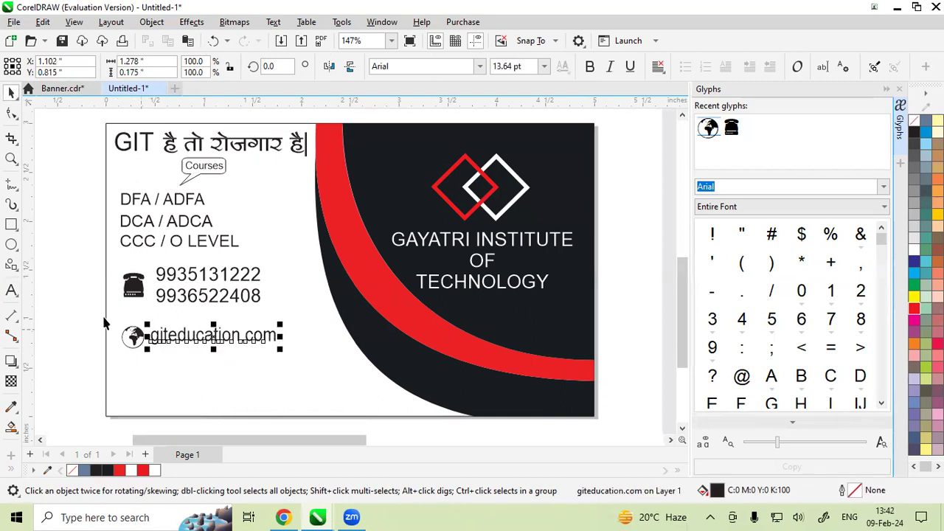
{"action": "left_click", "coordinate": [11, 160]}
- Zoom in on the contact details and move the globe up beside the website text
{"action": "left_click_drag", "start_coordinate": [319, 359], "coordinate": [319, 359]}
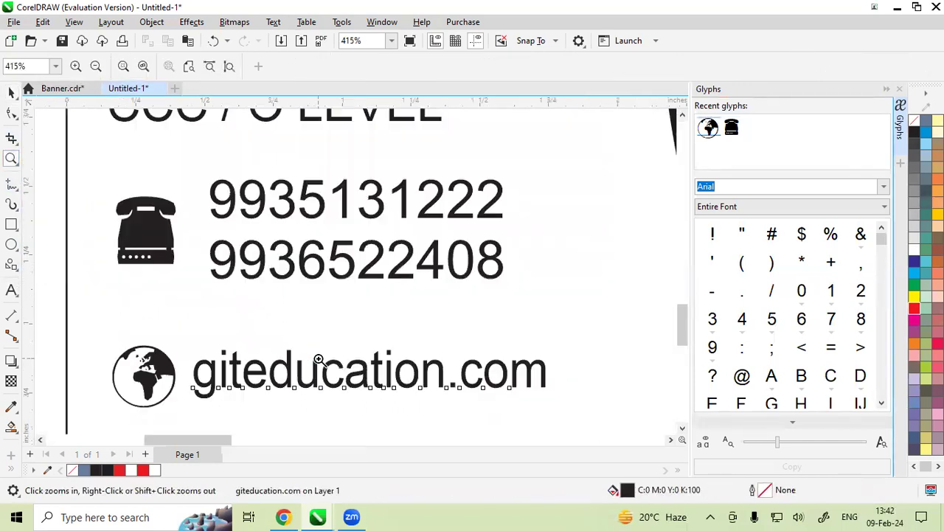
{"action": "right_click", "coordinate": [102, 201]}
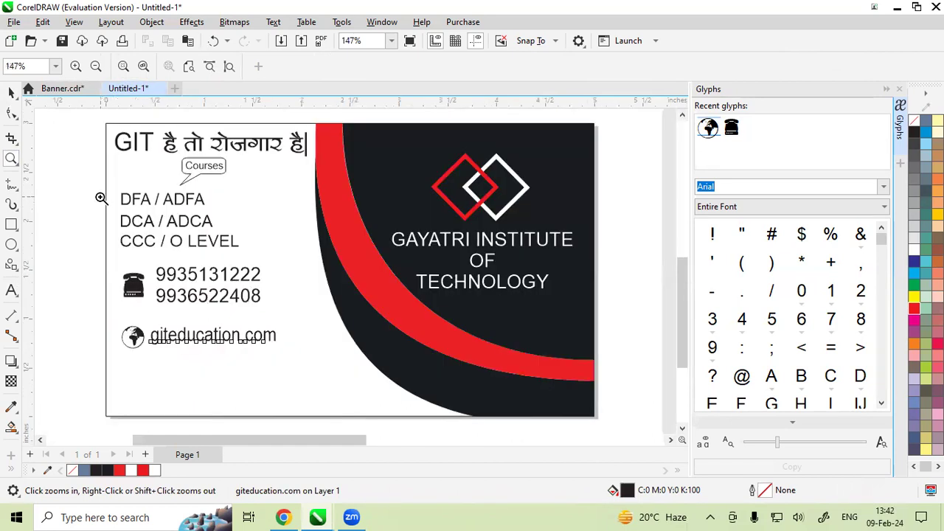
{"action": "left_click_drag", "start_coordinate": [188, 317], "coordinate": [354, 413]}
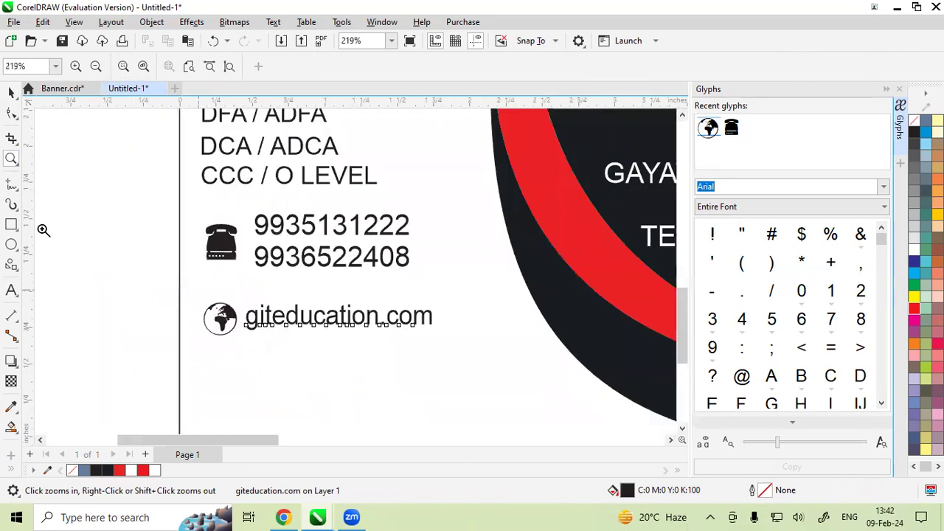
{"action": "left_click", "coordinate": [10, 92]}
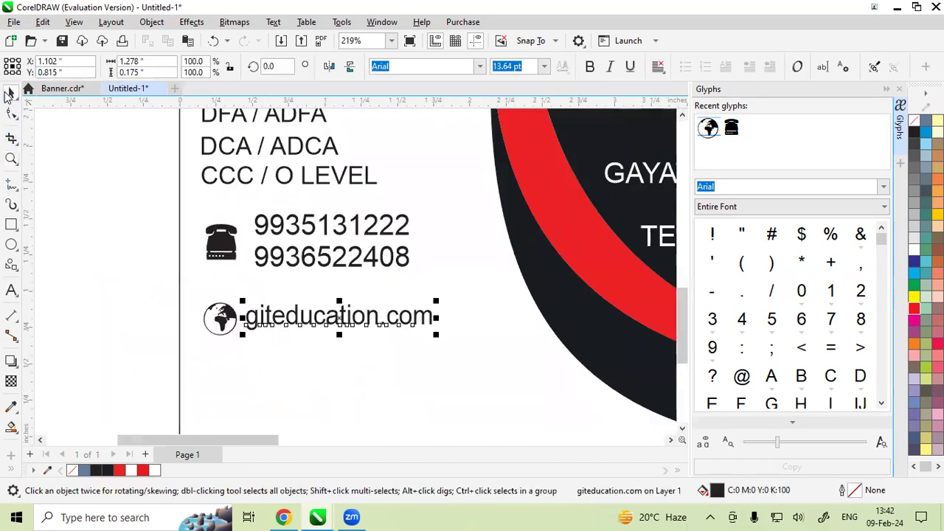
{"action": "left_click", "coordinate": [121, 366]}
{"action": "left_click", "coordinate": [279, 316]}
{"action": "left_click", "coordinate": [222, 319]}
{"action": "left_click_drag", "start_coordinate": [222, 319], "coordinate": [222, 308]}
- Align giteducation.com level with the globe, undoing accidental background moves
{"action": "left_click", "coordinate": [139, 315]}
{"action": "left_click", "coordinate": [295, 317]}
{"action": "left_click", "coordinate": [304, 310]}
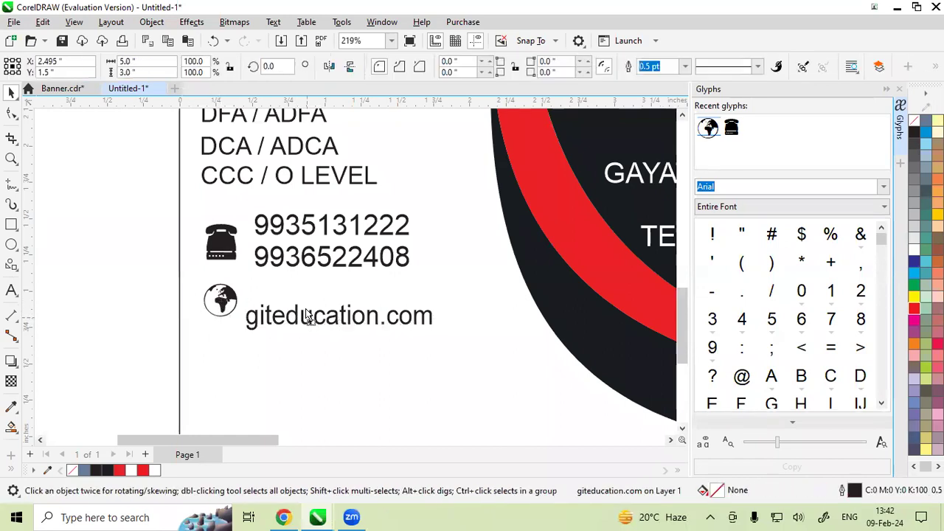
{"action": "left_click_drag", "start_coordinate": [302, 328], "coordinate": [322, 315]}
{"action": "left_click", "coordinate": [314, 324]}
{"action": "left_click", "coordinate": [324, 323]}
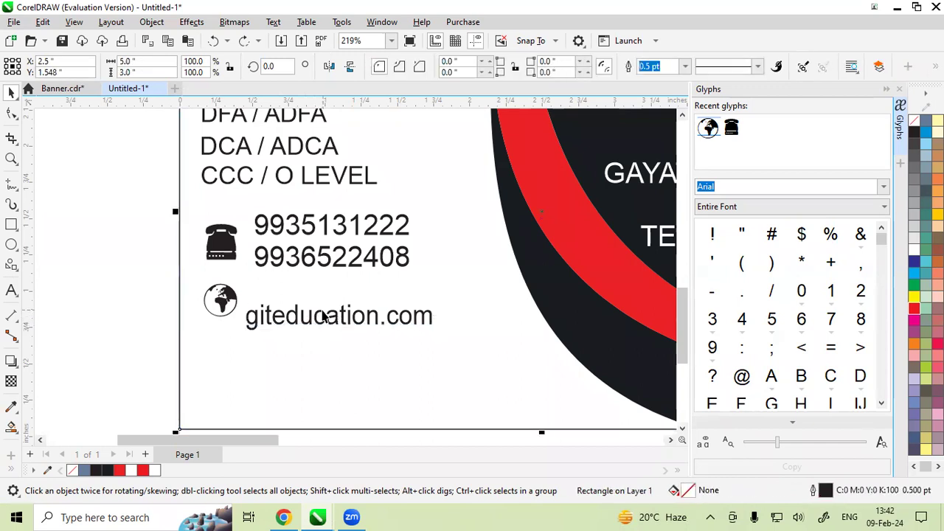
{"action": "key", "text": "ctrl+z"}
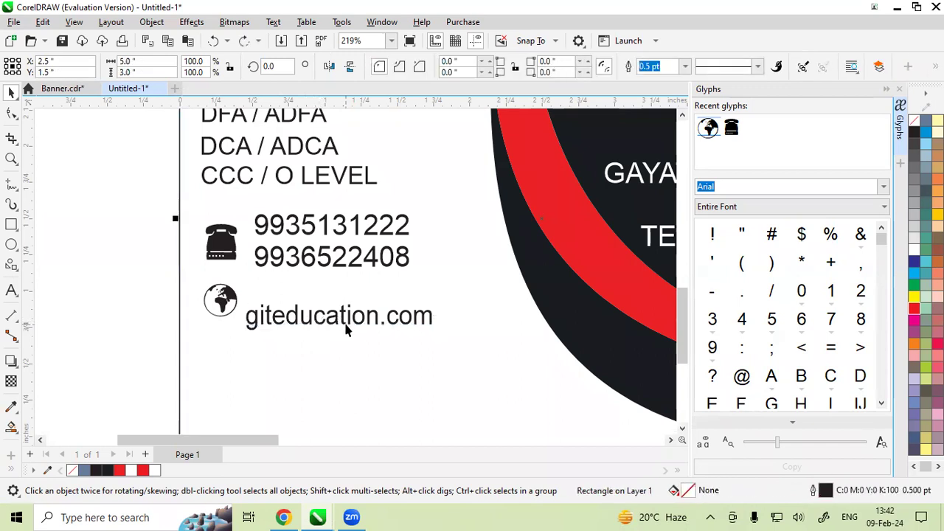
{"action": "left_click", "coordinate": [345, 330]}
{"action": "left_click_drag", "start_coordinate": [345, 330], "coordinate": [343, 310]}
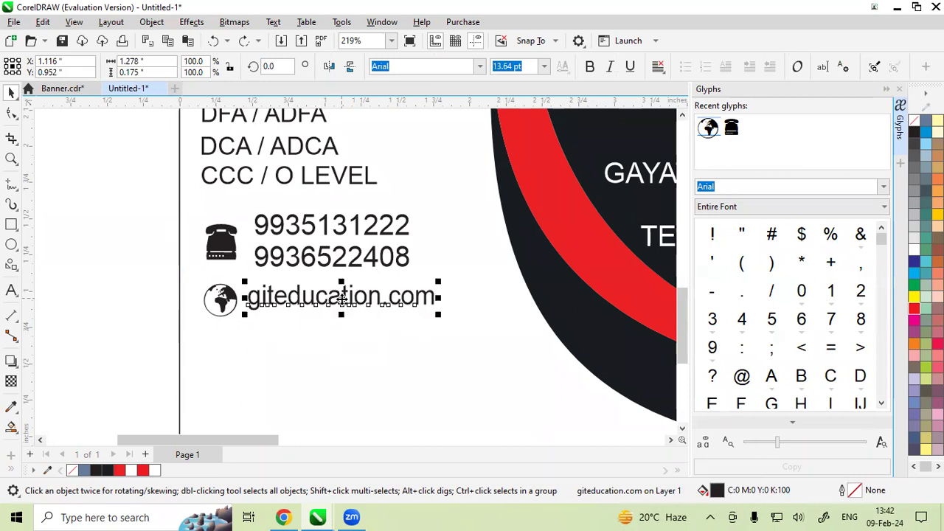
{"action": "left_click", "coordinate": [133, 322]}
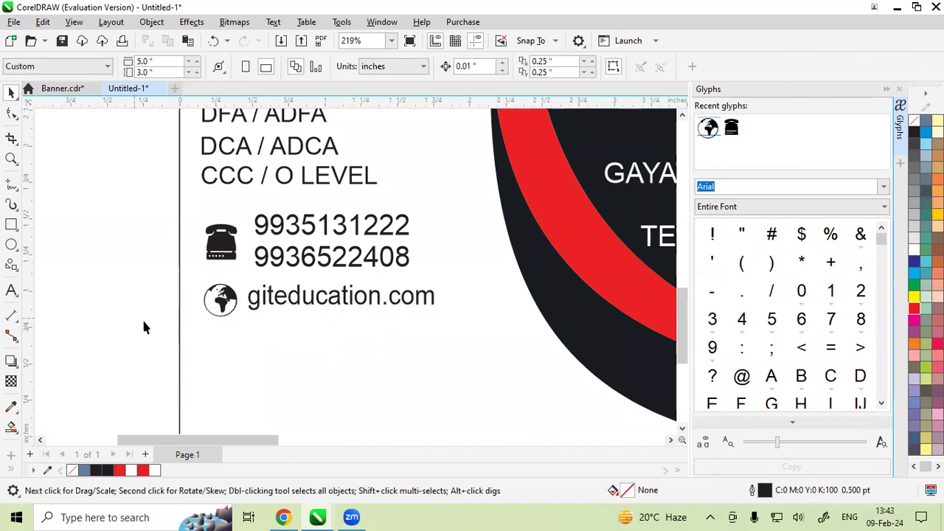
{"action": "left_click", "coordinate": [316, 304]}
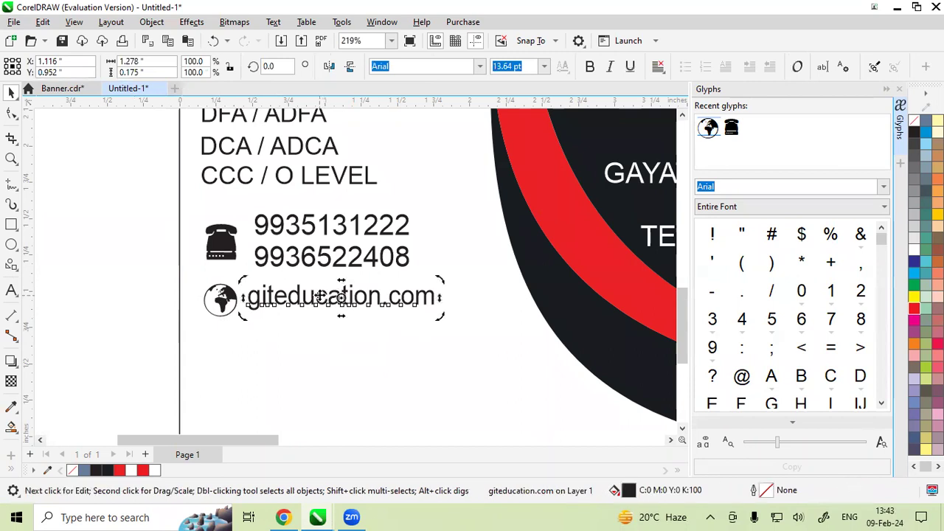
{"action": "left_click", "coordinate": [321, 296], "text": "alt"}
{"action": "mouse_move", "coordinate": [321, 296]}
{"action": "left_mouse_down"}
{"action": "mouse_move", "coordinate": [330, 305]}
{"action": "mouse_move", "coordinate": [323, 297]}
{"action": "left_mouse_up"}
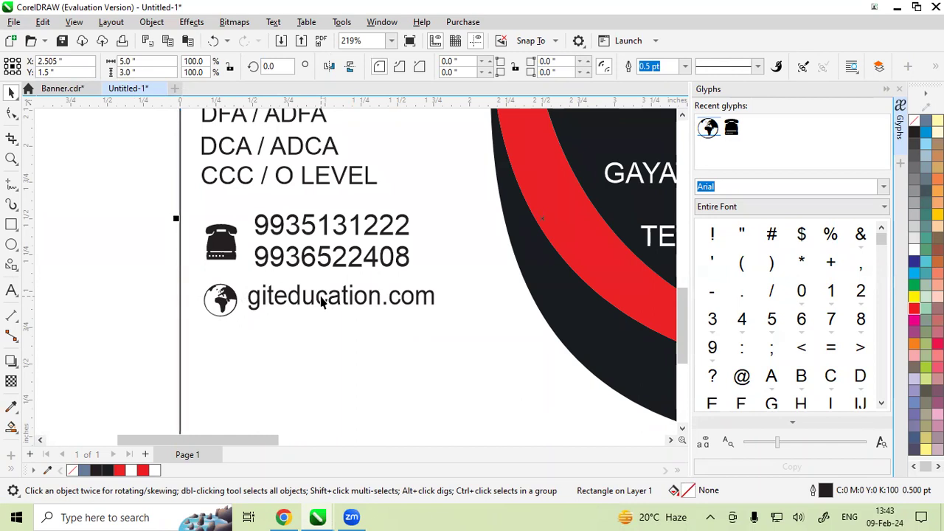
{"action": "key", "text": "ctrl+z"}
{"action": "left_click", "coordinate": [313, 307]}
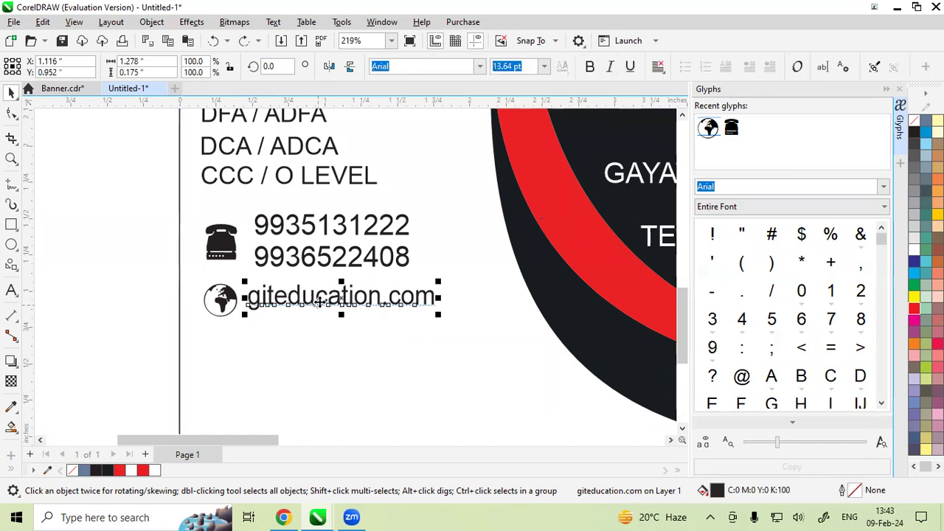
{"action": "left_click_drag", "start_coordinate": [322, 300], "coordinate": [329, 309]}
- Shrink the globe to about 14.5 pt and zoom out to the whole card
{"action": "left_click", "coordinate": [220, 304]}
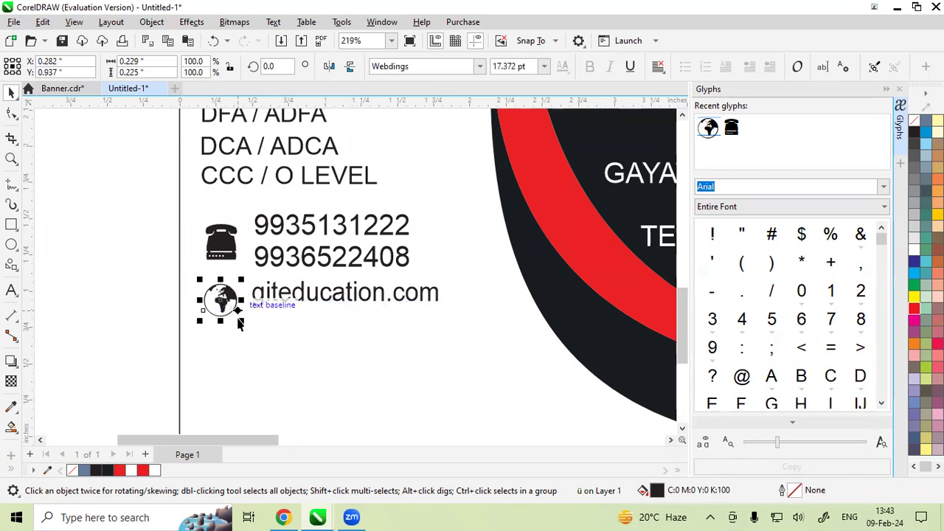
{"action": "left_click_drag", "start_coordinate": [243, 322], "coordinate": [226, 302]}
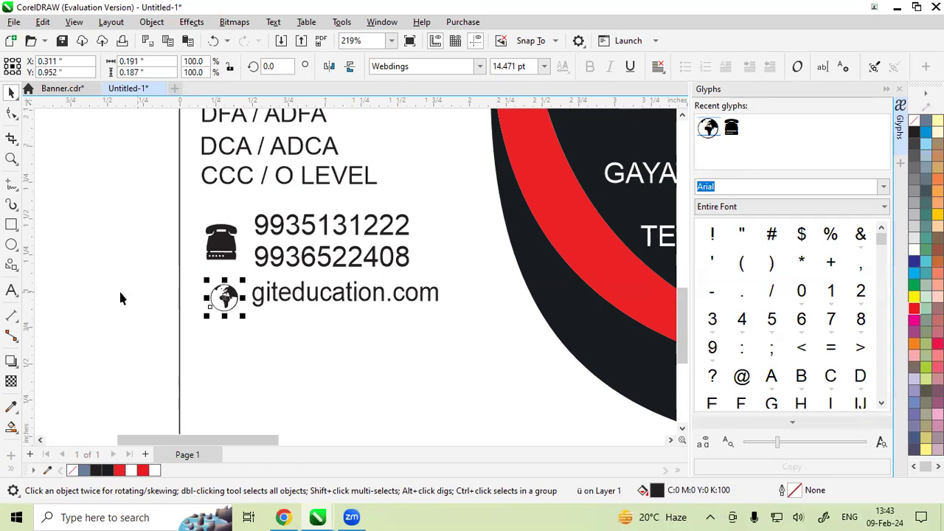
{"action": "key", "text": "Escape"}
{"action": "left_click", "coordinate": [11, 159]}
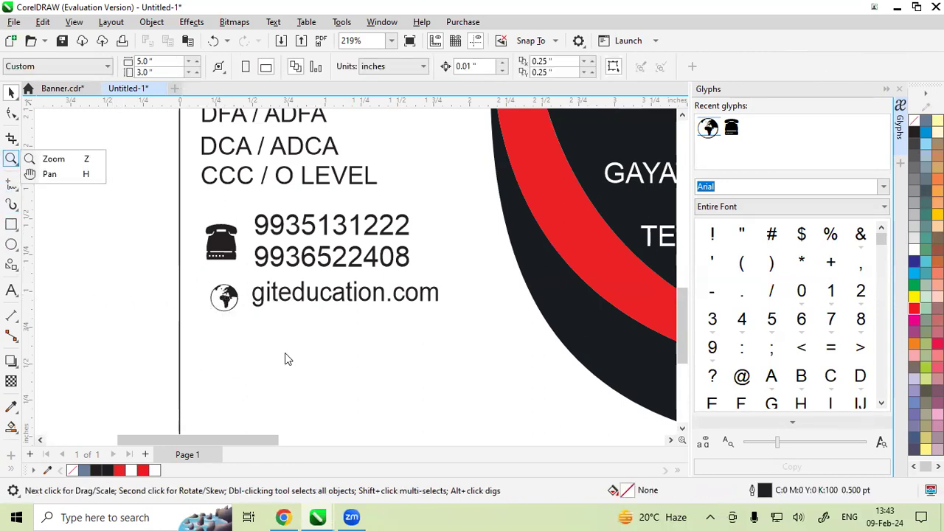
{"action": "left_click", "coordinate": [53, 161]}
- Bring the card and the reference template into view, then switch to the Artistic Media tool
{"action": "scroll", "coordinate": [385, 312], "scroll_direction": "down", "scroll_amount": 3}
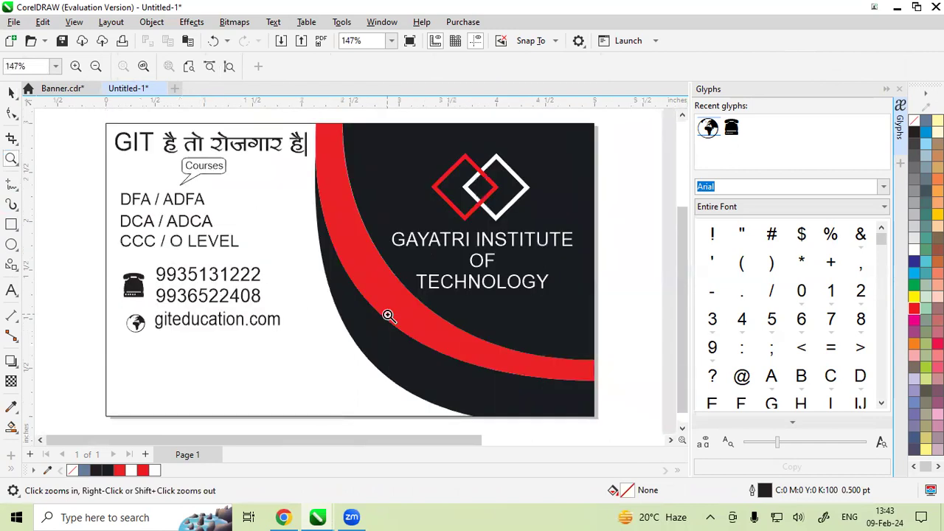
{"action": "left_click_drag", "start_coordinate": [452, 440], "coordinate": [487, 446]}
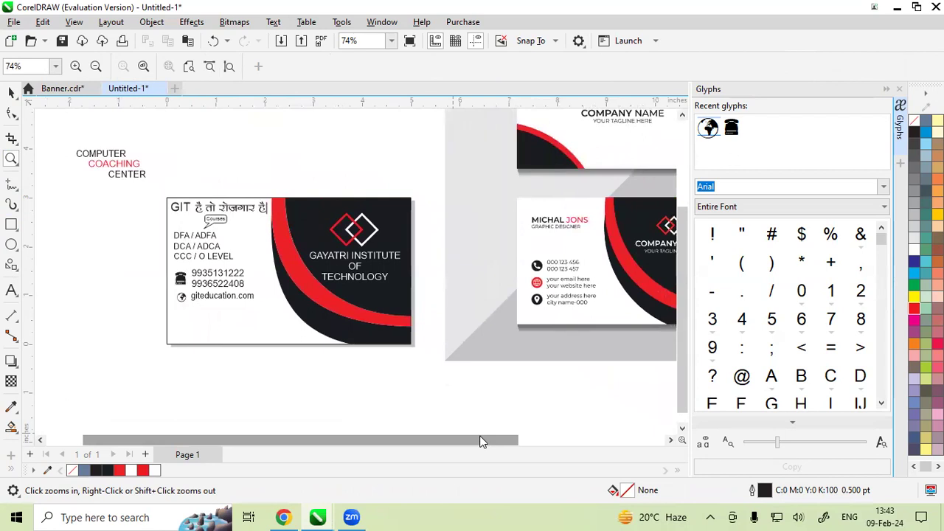
{"action": "scroll", "coordinate": [882, 253], "scroll_direction": "down", "scroll_amount": 3}
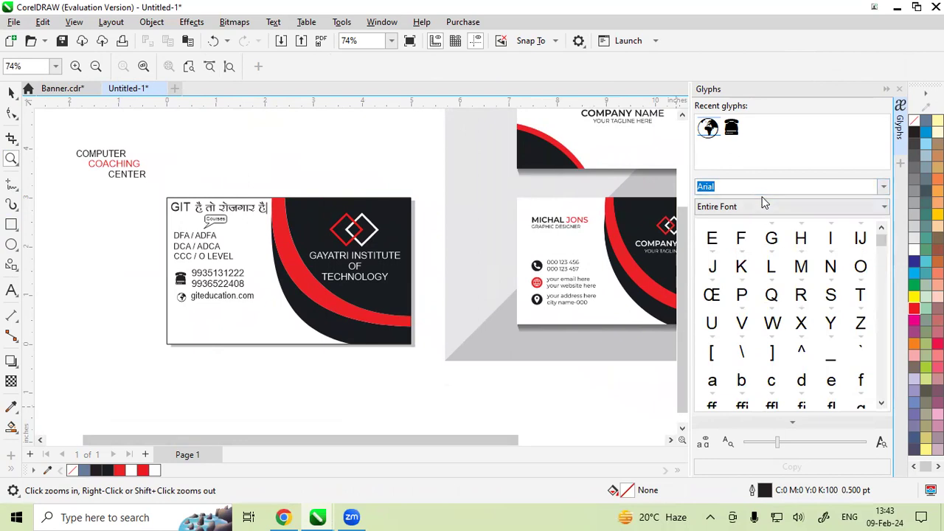
{"action": "key", "text": "i"}
{"action": "key", "text": "n"}
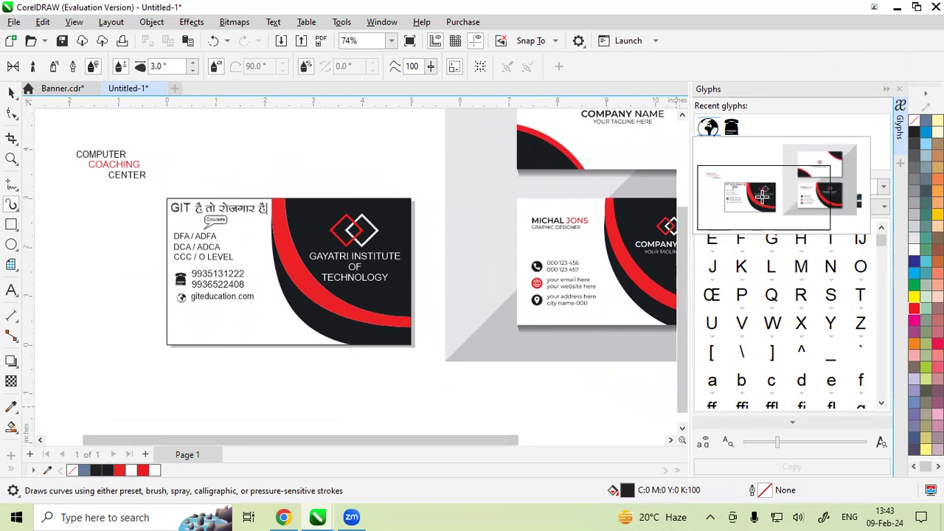
{"action": "key", "text": "Escape"}
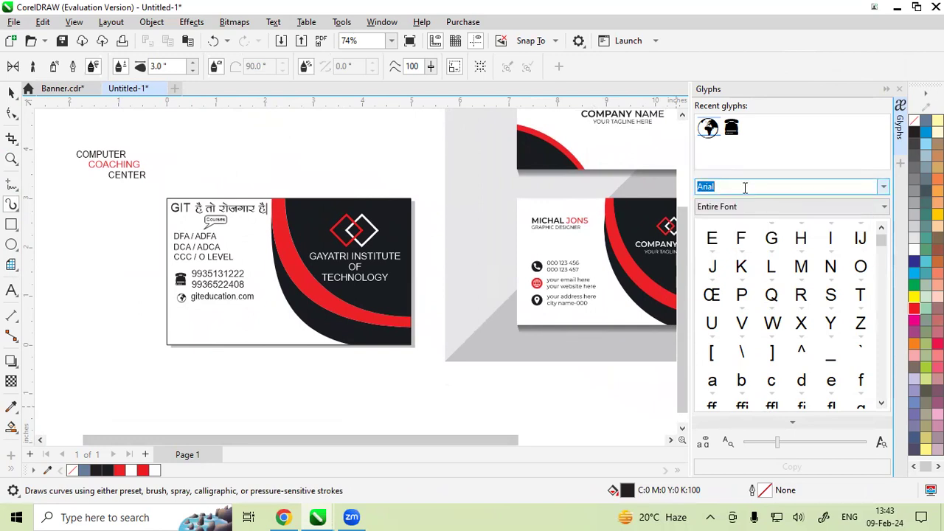
- Set the Glyphs docker font to Webdings and shrink the glyph previews
{"action": "type", "text": "ebdings"}
{"action": "key", "text": "Return"}
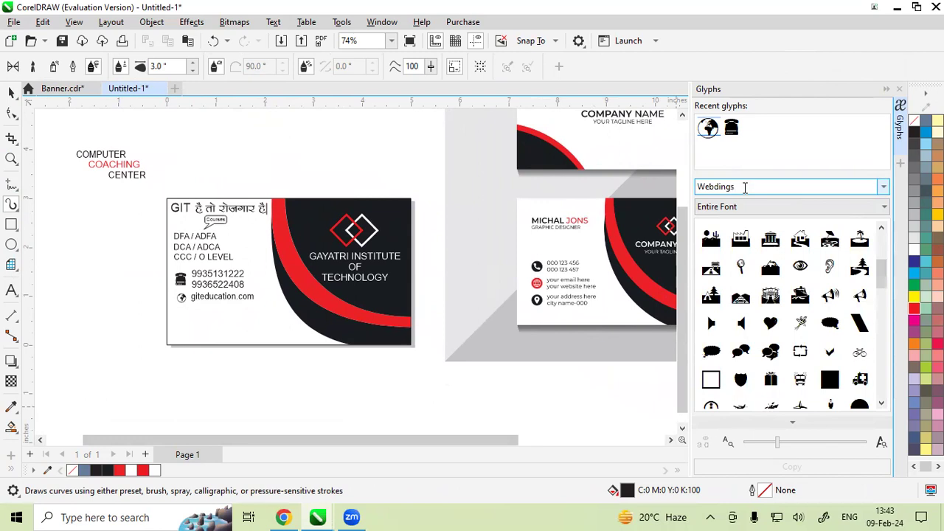
{"action": "left_click", "coordinate": [881, 404]}
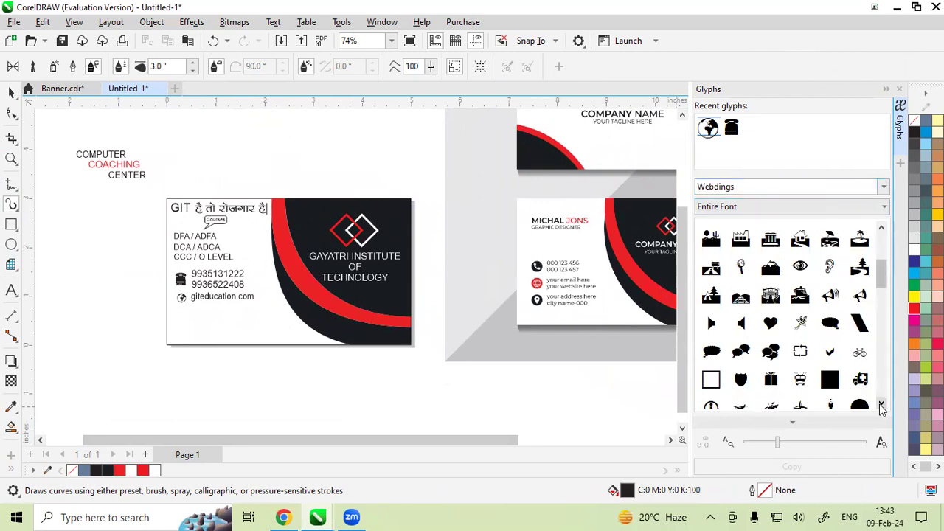
{"action": "left_click_drag", "start_coordinate": [881, 405], "coordinate": [881, 405]}
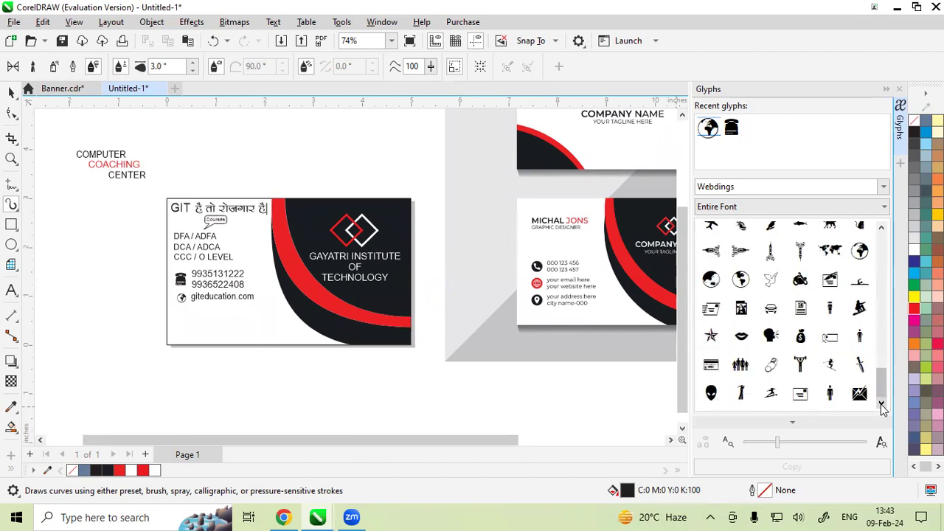
{"action": "left_click_drag", "start_coordinate": [777, 440], "coordinate": [776, 438]}
{"action": "mouse_move", "coordinate": [621, 438]}
{"action": "left_mouse_down"}
{"action": "mouse_move", "coordinate": [539, 442]}
{"action": "mouse_move", "coordinate": [492, 480]}
{"action": "left_mouse_up"}
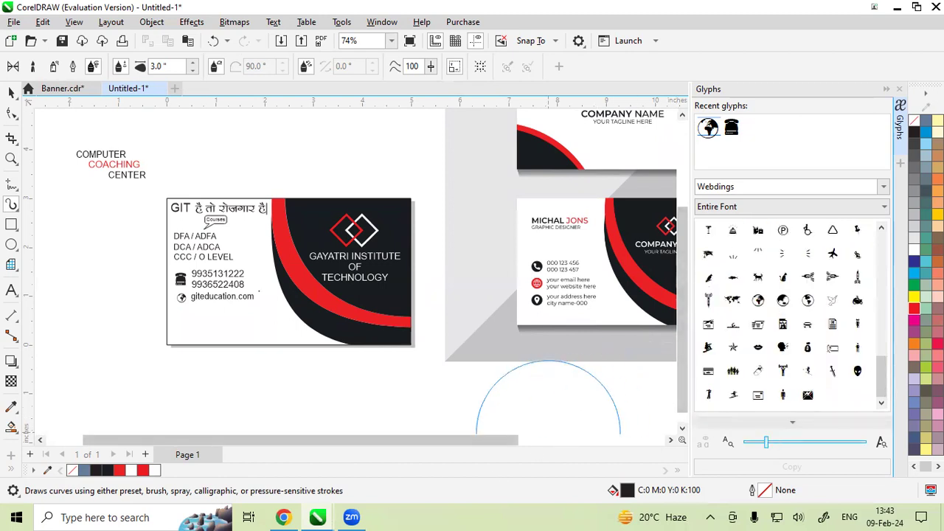
- Undo a stray brush stroke, return to the Pick tool, and switch to Chrome
{"action": "left_click_drag", "start_coordinate": [90, 281], "coordinate": [89, 240]}
{"action": "key", "text": "ctrl+z"}
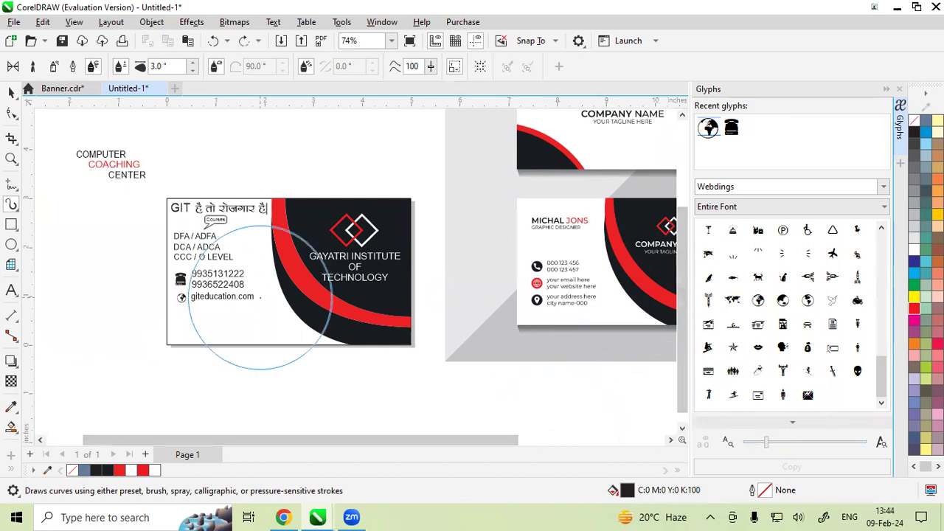
{"action": "left_click", "coordinate": [11, 93]}
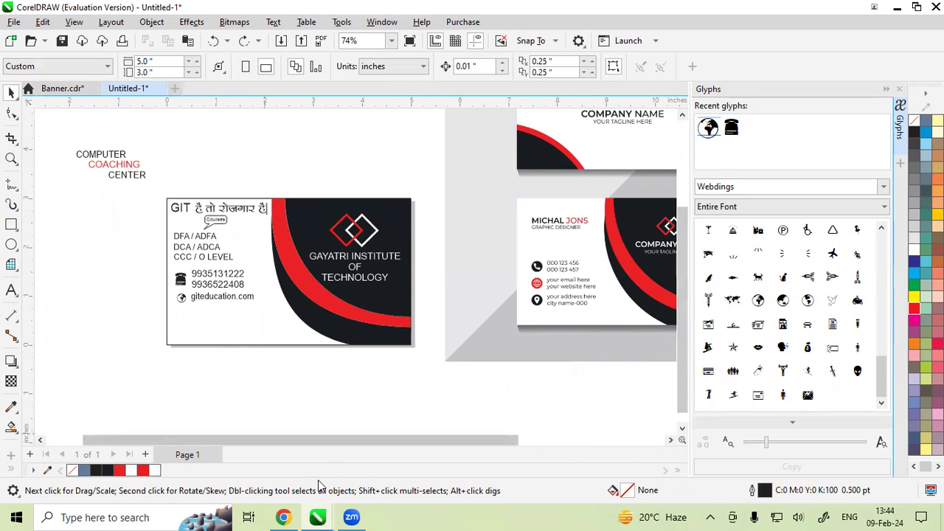
{"action": "left_click", "coordinate": [283, 516]}
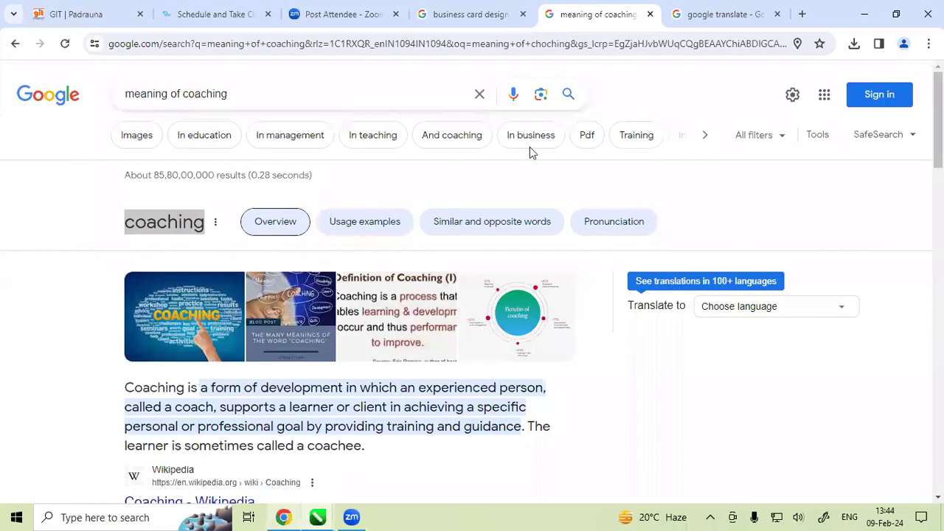
- Search Google images for 'location icon' in a new tab
{"action": "left_click", "coordinate": [801, 14]}
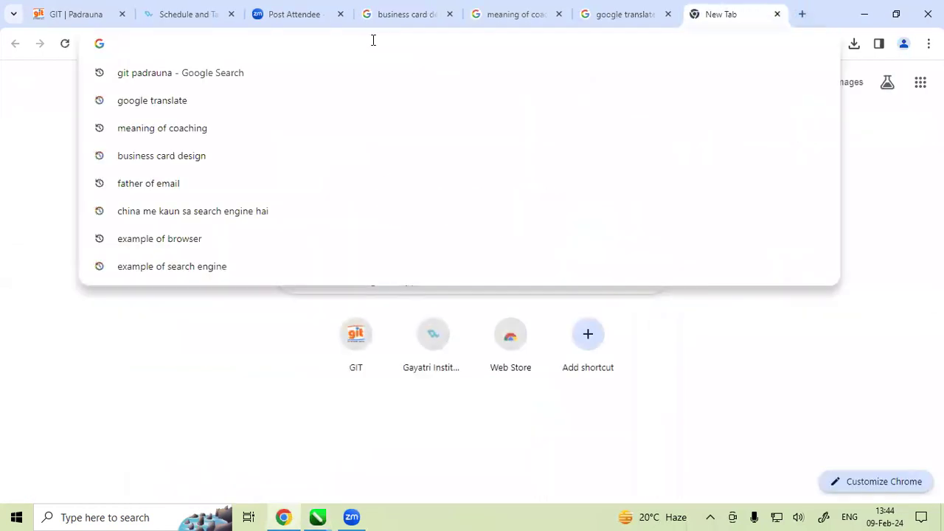
{"action": "type", "text": "locat"}
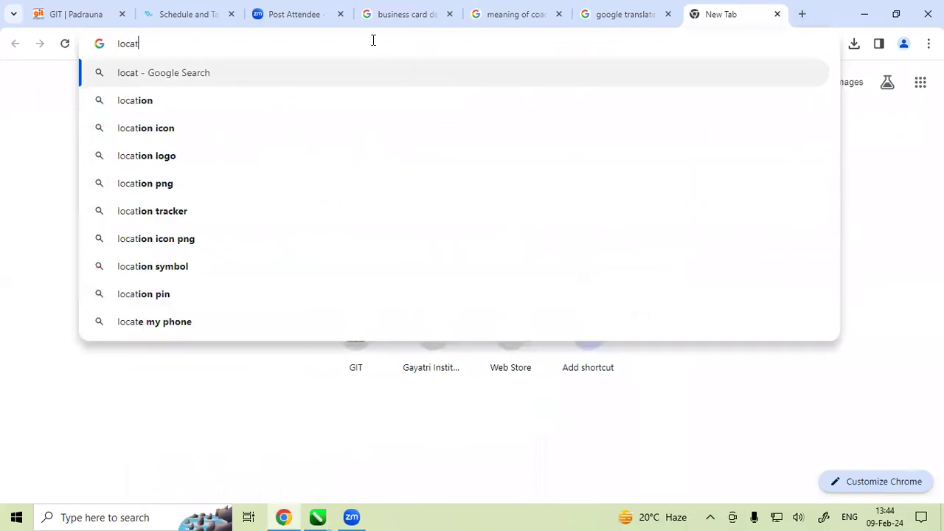
{"action": "type", "text": "ion"}
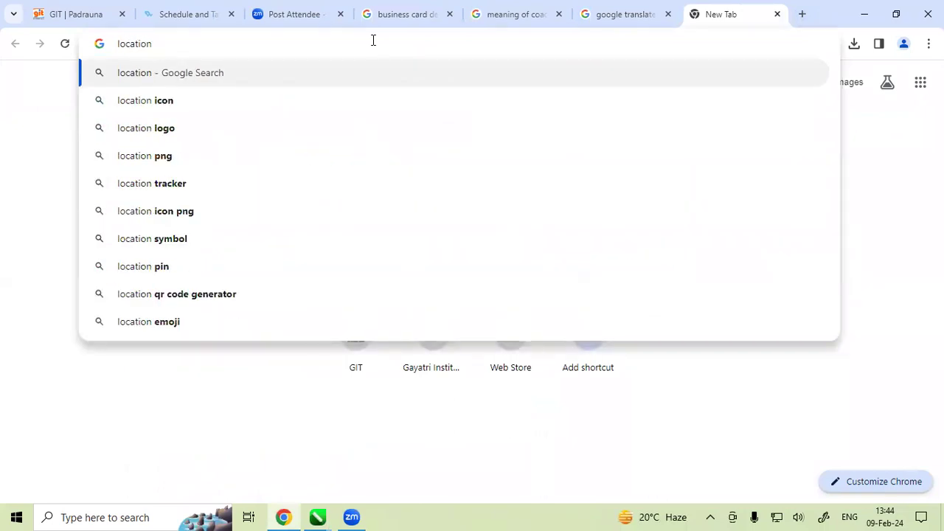
{"action": "key", "text": "Down"}
{"action": "key", "text": "Return"}
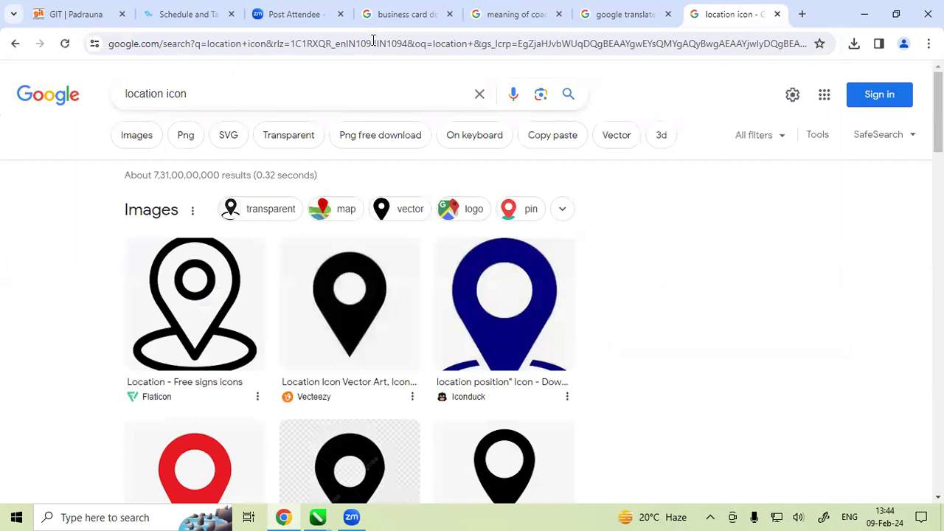
{"action": "scroll", "coordinate": [274, 307], "scroll_direction": "down", "scroll_amount": 3}
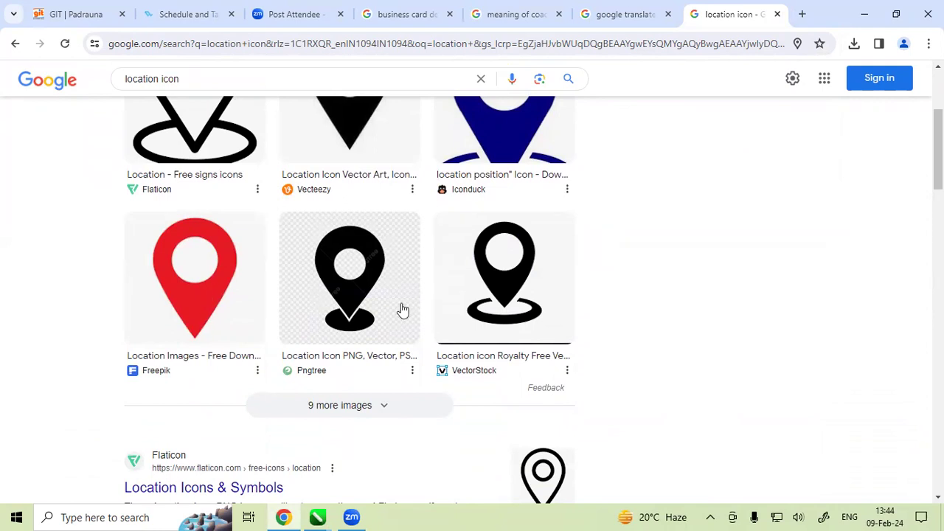
{"action": "scroll", "coordinate": [450, 258], "scroll_direction": "up", "scroll_amount": 2}
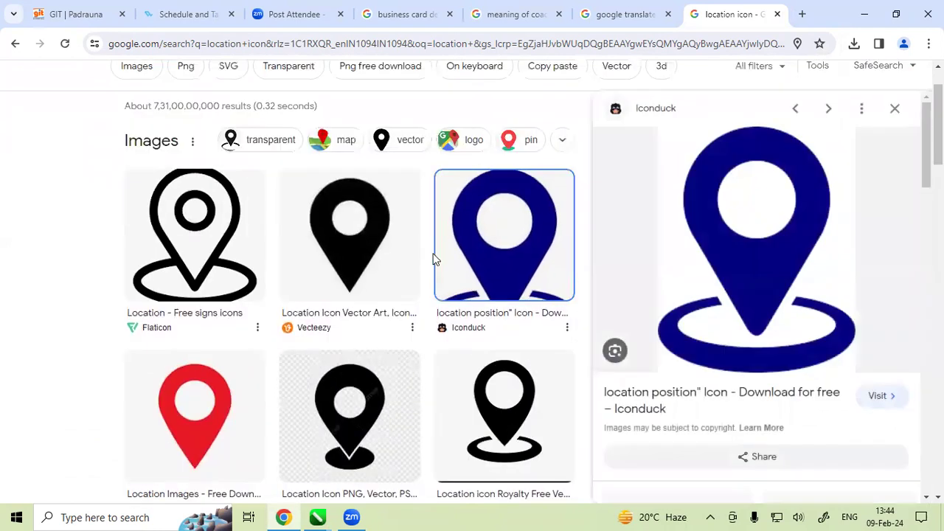
- Save the blue pin image to the Desktop as j, then return to CorelDRAW
{"action": "right_click", "coordinate": [776, 288]}
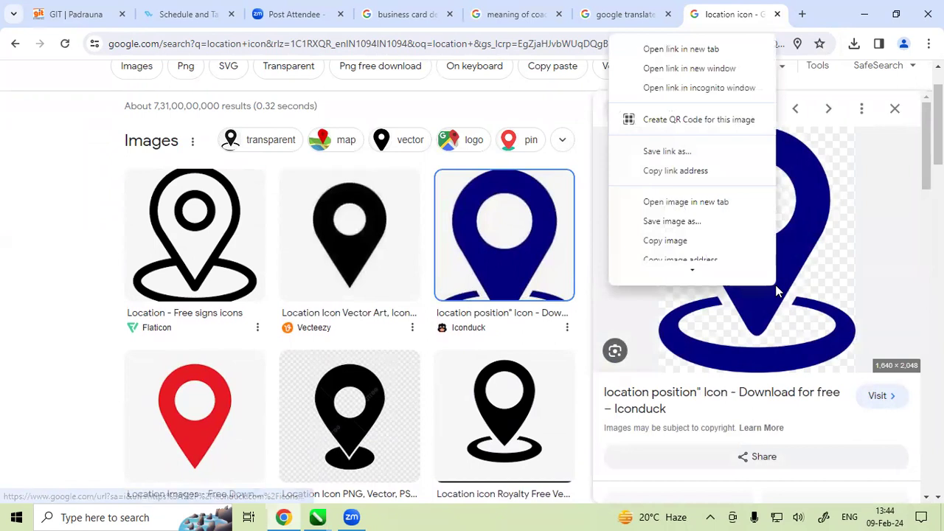
{"action": "left_click", "coordinate": [693, 213]}
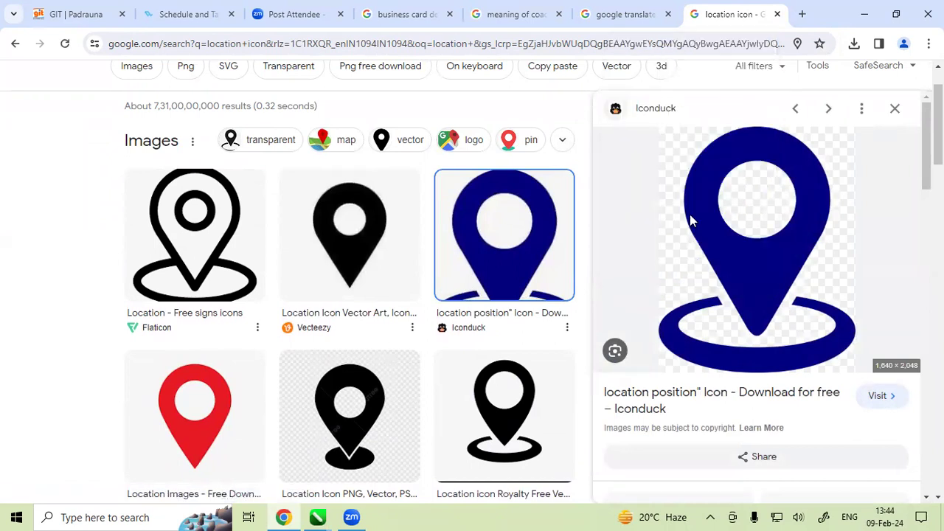
{"action": "left_click", "coordinate": [117, 211]}
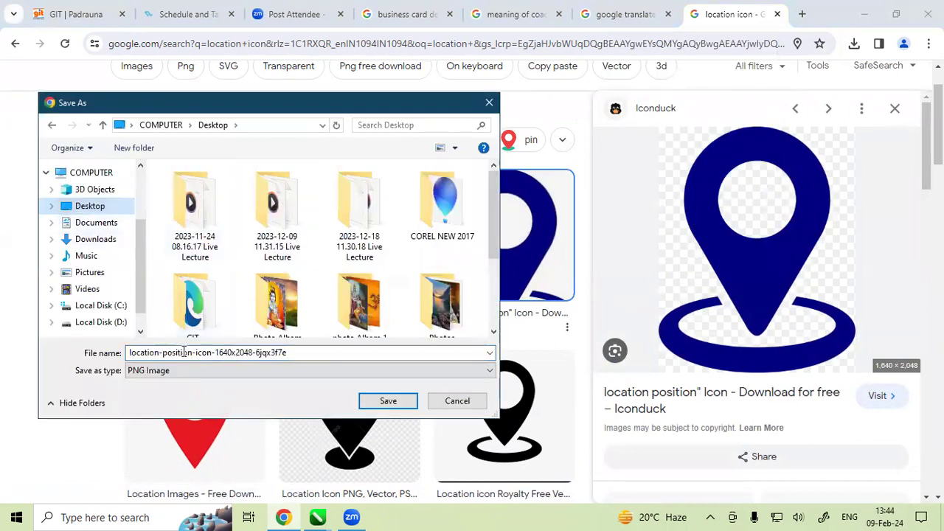
{"action": "type", "text": "j"}
{"action": "left_click", "coordinate": [386, 400]}
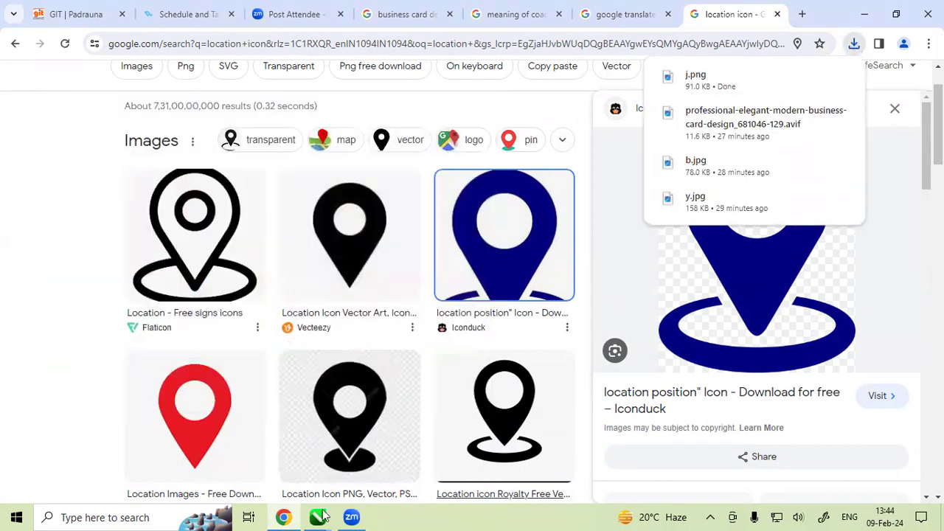
{"action": "mouse_move", "coordinate": [324, 516]}
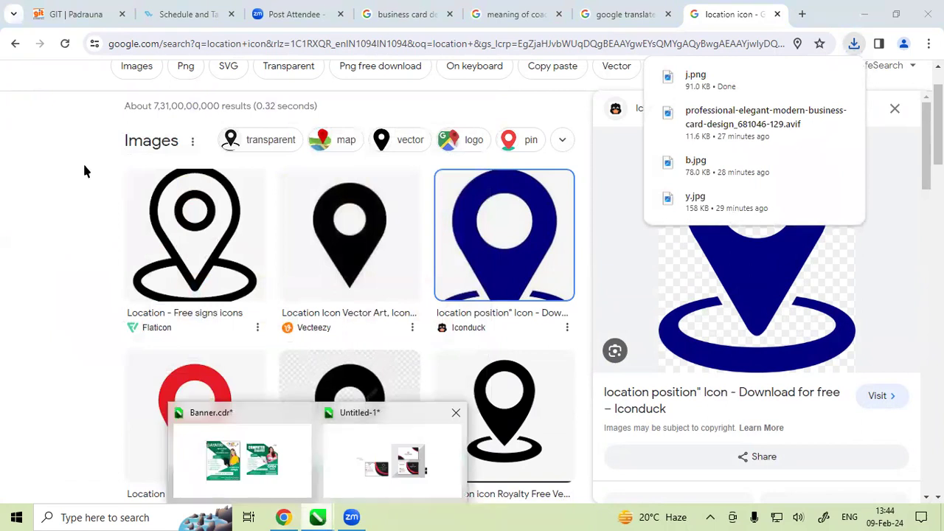
{"action": "left_click", "coordinate": [391, 457]}
- Import j.png from the Desktop and place it on the page
{"action": "left_click", "coordinate": [280, 41]}
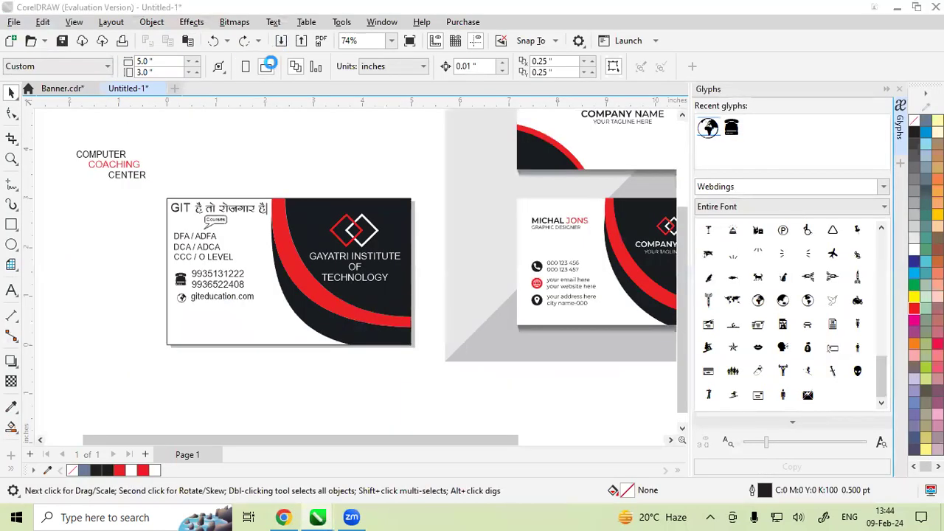
{"action": "left_click", "coordinate": [299, 178]}
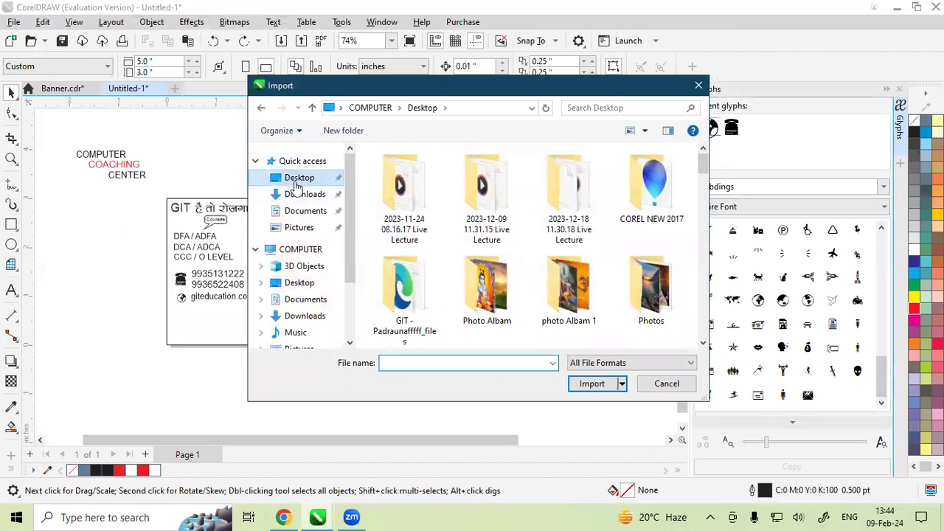
{"action": "scroll", "coordinate": [520, 281], "scroll_direction": "down", "scroll_amount": 3}
{"action": "scroll", "coordinate": [520, 287], "scroll_direction": "down", "scroll_amount": 6}
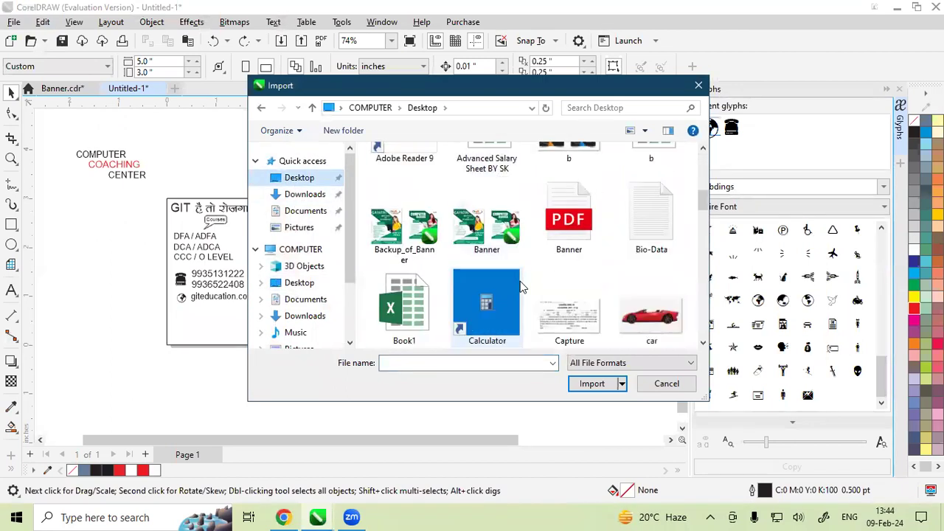
{"action": "scroll", "coordinate": [519, 281], "scroll_direction": "down", "scroll_amount": 6}
{"action": "left_click", "coordinate": [485, 190]}
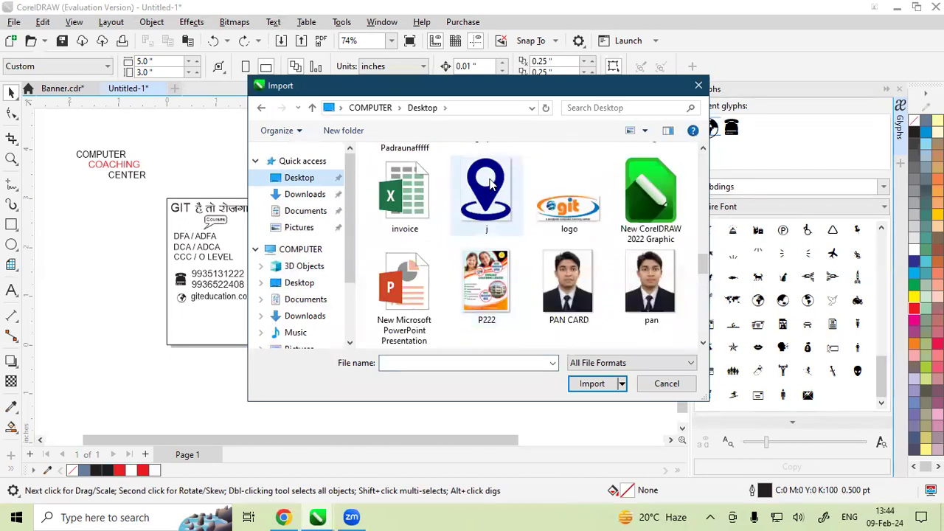
{"action": "double_click", "coordinate": [484, 177]}
{"action": "left_click", "coordinate": [486, 175]}
{"action": "left_click_drag", "start_coordinate": [640, 400], "coordinate": [443, 347]}
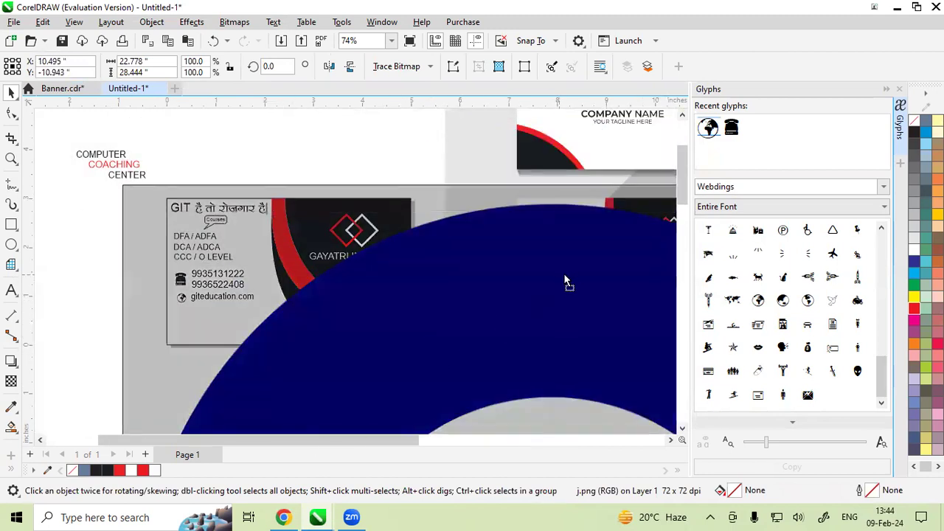
- Scale the pin image down from 77% to a small icon by its corner handles
{"action": "left_click_drag", "start_coordinate": [564, 280], "coordinate": [572, 278]}
{"action": "left_click_drag", "start_coordinate": [259, 256], "coordinate": [392, 310]}
{"action": "scroll", "coordinate": [580, 408], "scroll_direction": "down", "scroll_amount": 1}
{"action": "scroll", "coordinate": [583, 418], "scroll_direction": "down", "scroll_amount": 1}
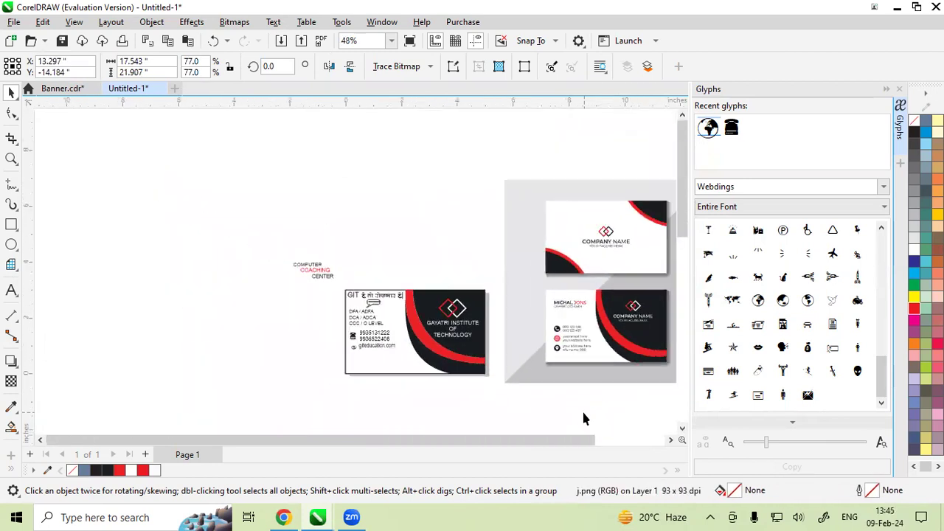
{"action": "left_click_drag", "start_coordinate": [516, 437], "coordinate": [580, 443]}
{"action": "left_click_drag", "start_coordinate": [682, 202], "coordinate": [685, 284]}
{"action": "left_click_drag", "start_coordinate": [516, 284], "coordinate": [498, 259]}
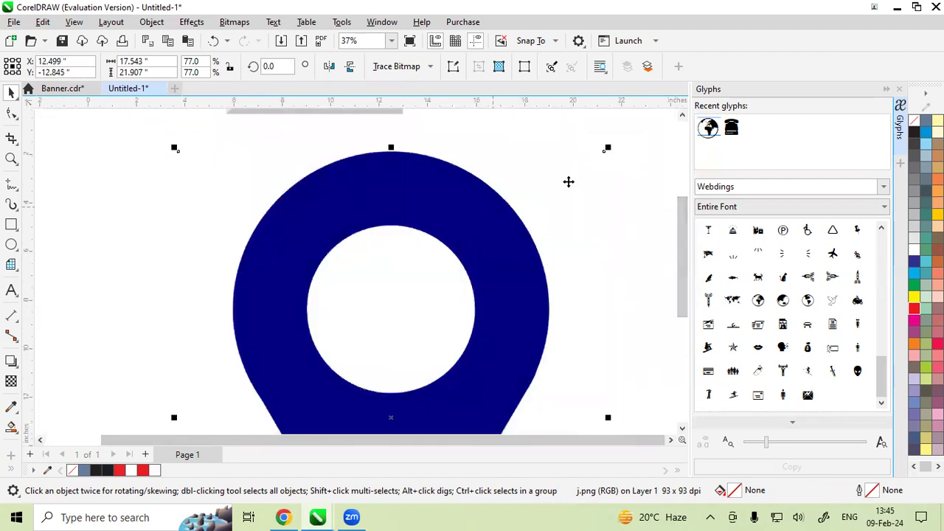
{"action": "left_click_drag", "start_coordinate": [606, 148], "coordinate": [414, 350]}
{"action": "left_click_drag", "start_coordinate": [337, 372], "coordinate": [411, 201]}
{"action": "left_click_drag", "start_coordinate": [489, 175], "coordinate": [461, 371]}
{"action": "left_click_drag", "start_coordinate": [392, 381], "coordinate": [419, 158]}
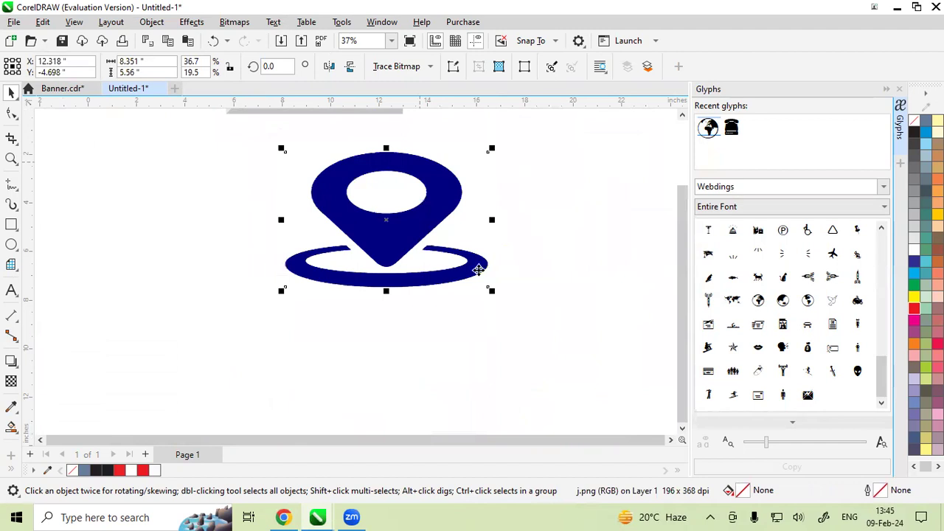
{"action": "left_click_drag", "start_coordinate": [491, 289], "coordinate": [312, 188]}
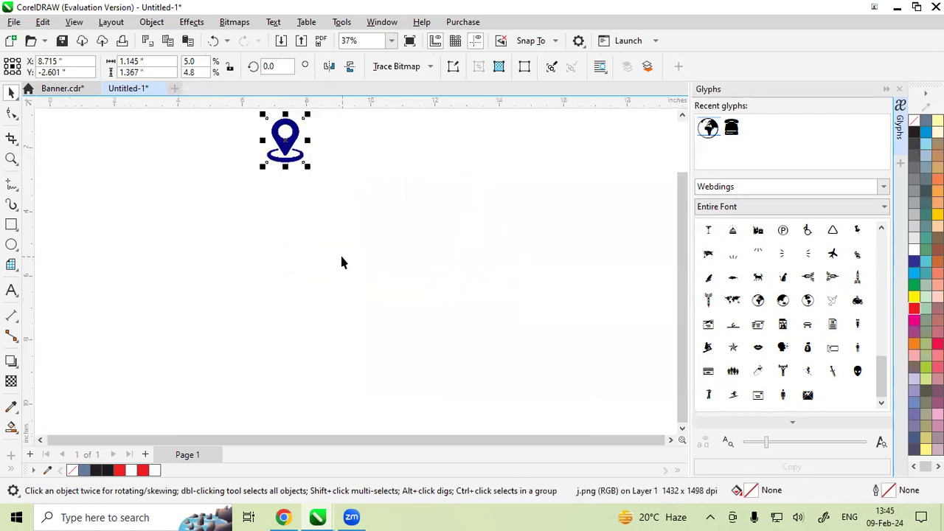
- Position the pin on the card's lower-left below the website line and fit it to the card
{"action": "scroll", "coordinate": [339, 253], "scroll_direction": "up", "scroll_amount": 2}
{"action": "mouse_move", "coordinate": [676, 241]}
{"action": "left_mouse_down"}
{"action": "mouse_move", "coordinate": [671, 208]}
{"action": "mouse_move", "coordinate": [676, 230]}
{"action": "left_mouse_up"}
{"action": "mouse_move", "coordinate": [415, 447]}
{"action": "left_mouse_down"}
{"action": "mouse_move", "coordinate": [358, 443]}
{"action": "mouse_move", "coordinate": [400, 438]}
{"action": "left_mouse_up"}
{"action": "left_click_drag", "start_coordinate": [510, 406], "coordinate": [168, 284]}
{"action": "left_click_drag", "start_coordinate": [185, 319], "coordinate": [150, 286]}
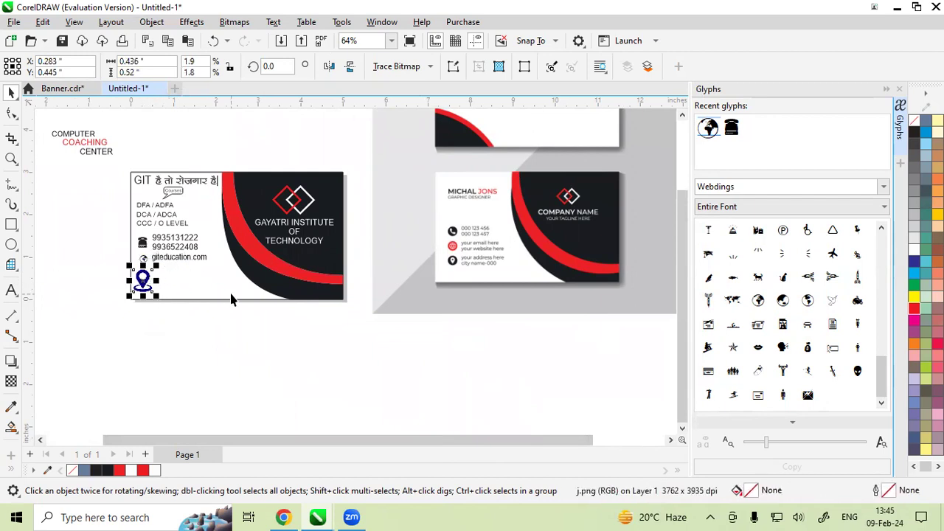
{"action": "left_click", "coordinate": [183, 346]}
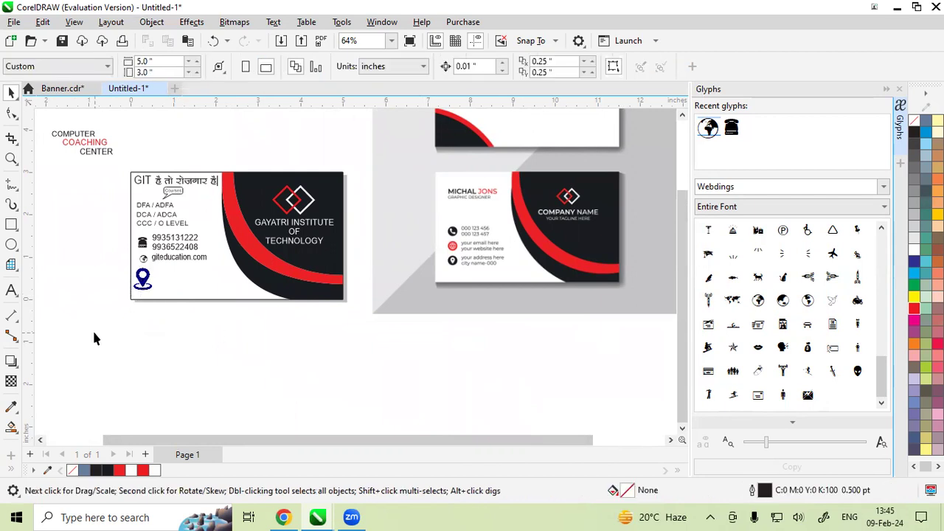
- Type the address 'Railway Station Road Padrauna Kushinagar' below the card
{"action": "left_click", "coordinate": [11, 292]}
{"action": "left_click", "coordinate": [136, 347]}
{"action": "type", "text": "Railway"}
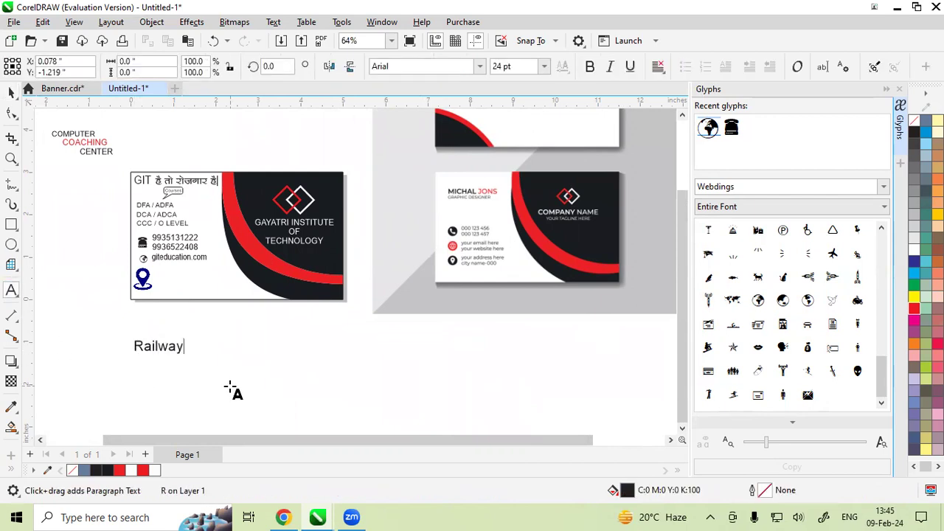
{"action": "key", "text": "Escape"}
{"action": "key", "text": "Escape"}
{"action": "key", "text": "Escape"}
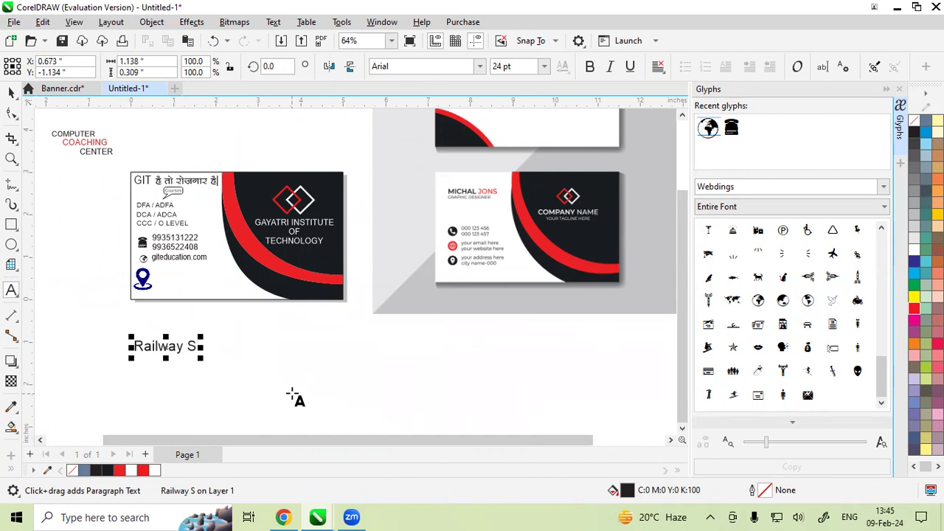
{"action": "type", "text": "tatio"}
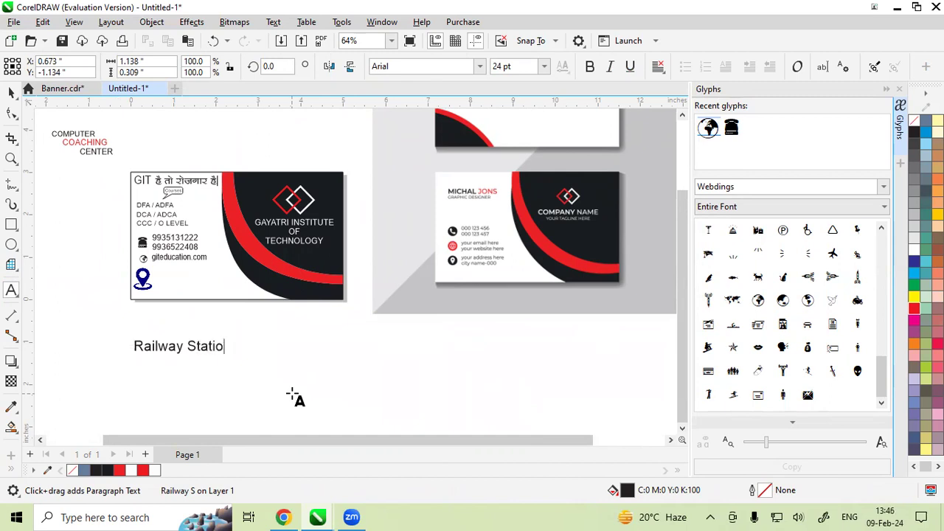
{"action": "type", "text": "n R"}
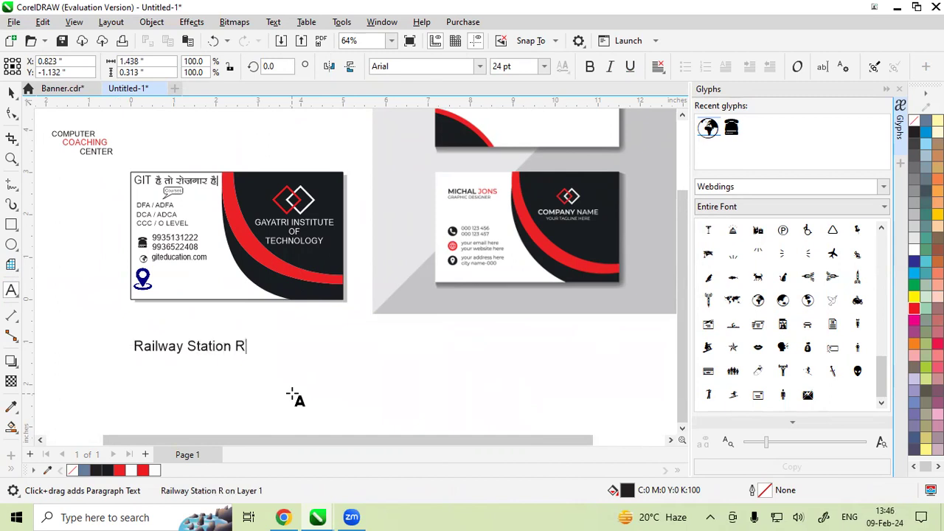
{"action": "type", "text": "oad Padrauna Kushinagar"}
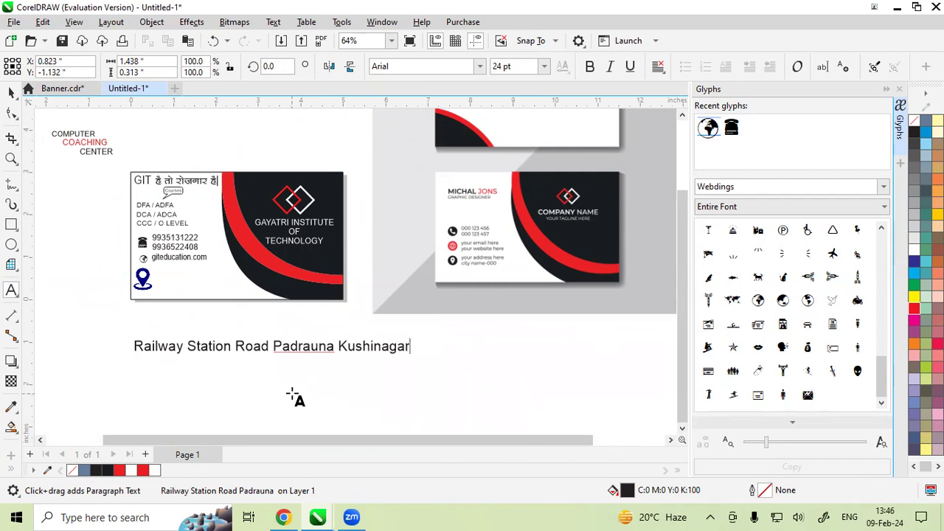
{"action": "key", "text": "ctrl+space"}
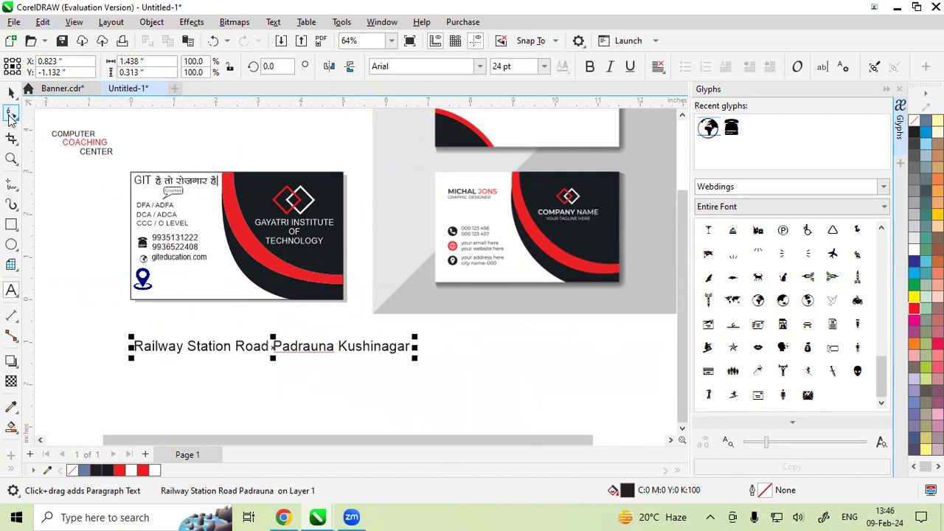
- Break the address into two lines, putting 'Padrauna Kushinagar' on the second
{"action": "left_click", "coordinate": [11, 93]}
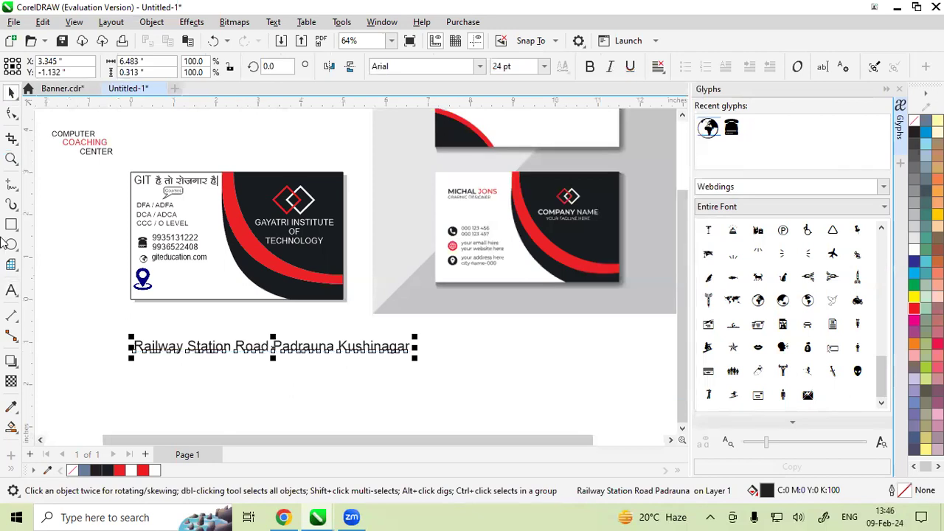
{"action": "left_click", "coordinate": [11, 290]}
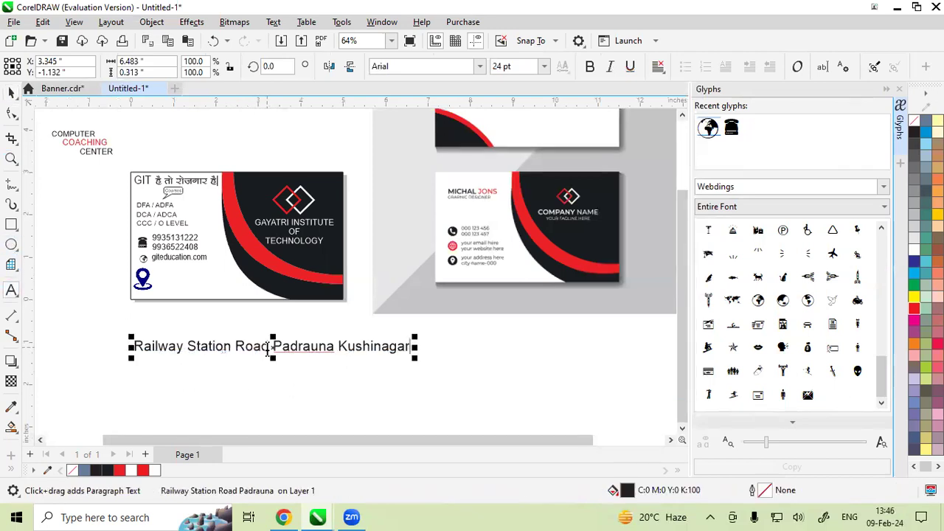
{"action": "left_click", "coordinate": [275, 344]}
{"action": "left_click", "coordinate": [274, 344]}
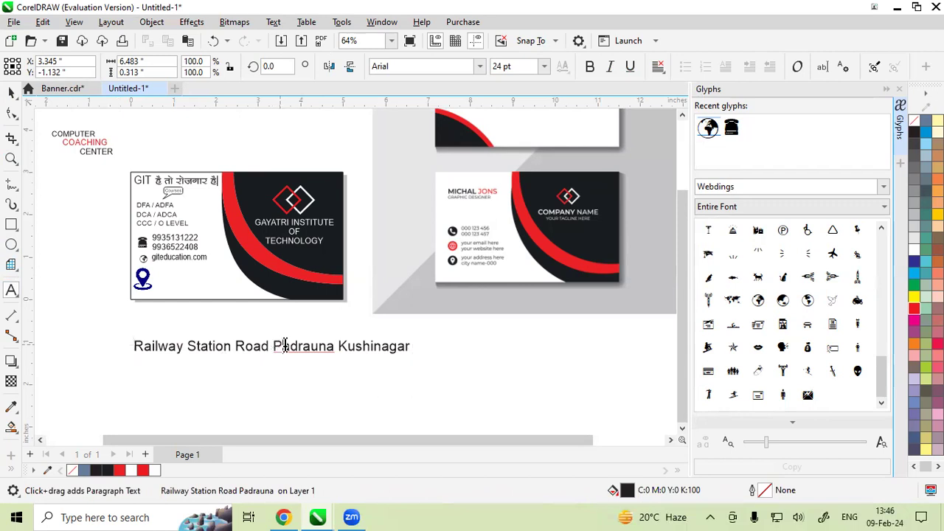
{"action": "key", "text": "Return"}
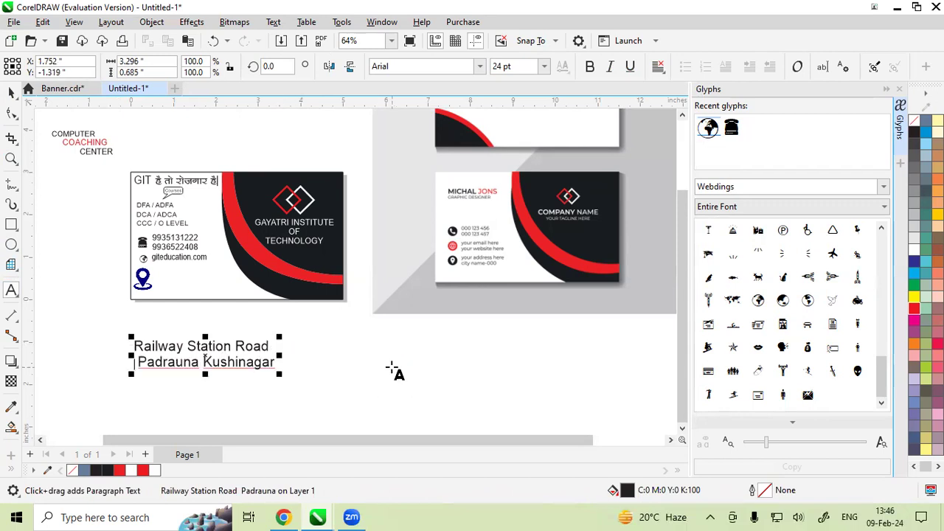
{"action": "key", "text": "Delete"}
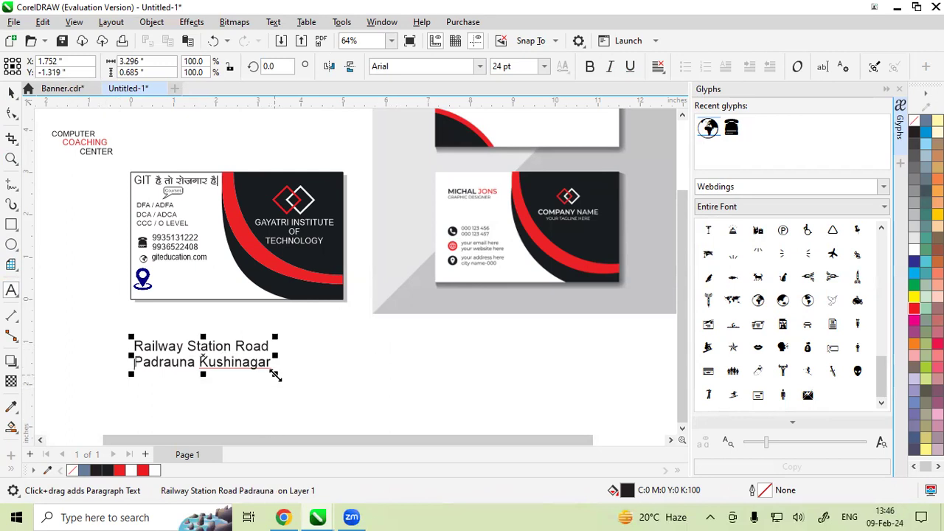
{"action": "key", "text": "Escape"}
- Shrink the two-line address and move it onto the card beside the pin
{"action": "left_click_drag", "start_coordinate": [263, 375], "coordinate": [247, 371]}
{"action": "left_click_drag", "start_coordinate": [191, 354], "coordinate": [210, 286]}
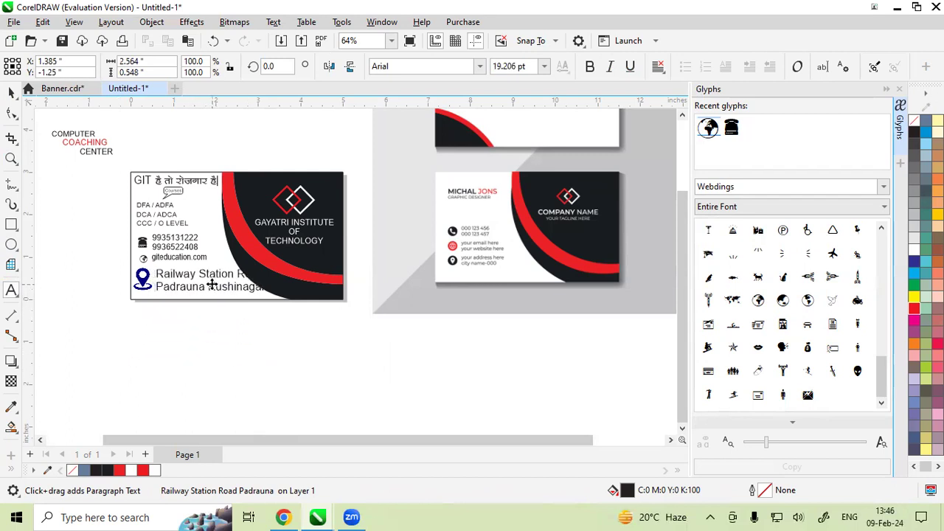
{"action": "left_click_drag", "start_coordinate": [268, 298], "coordinate": [239, 301]}
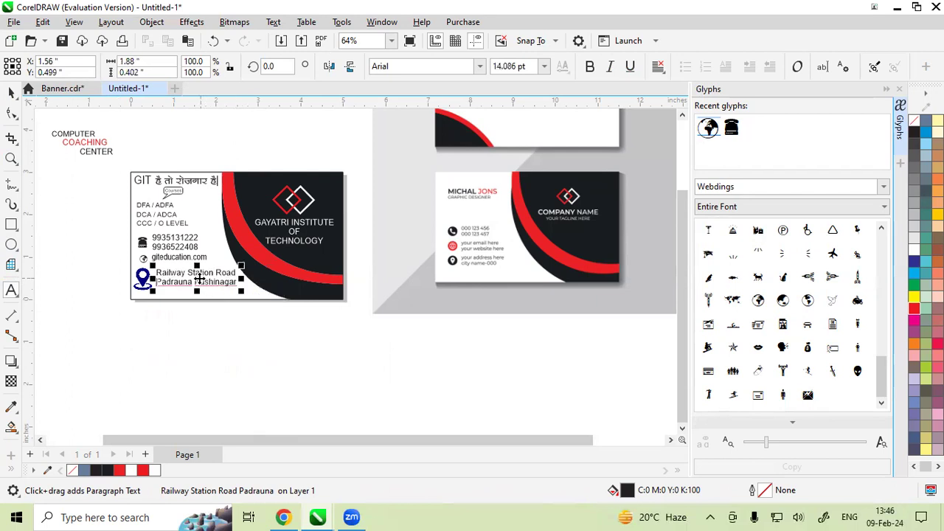
{"action": "left_click", "coordinate": [191, 344]}
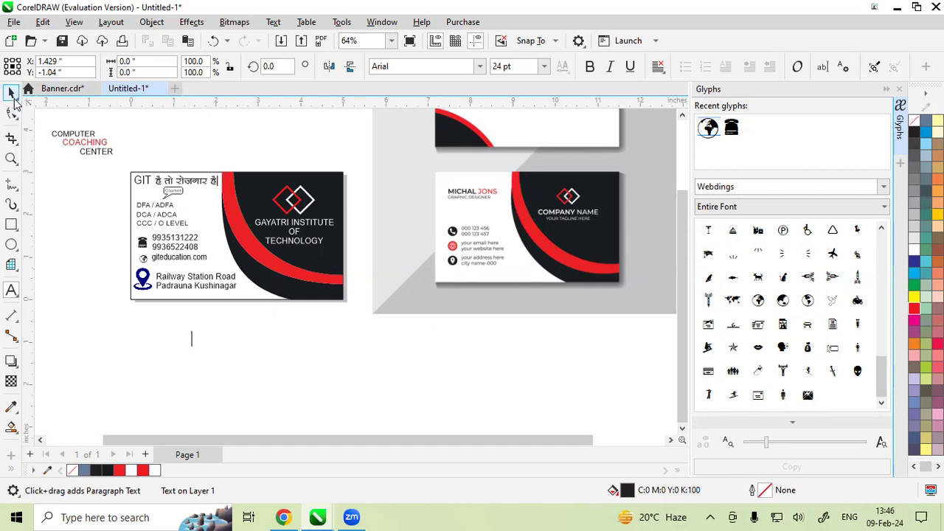
{"action": "left_click", "coordinate": [11, 92]}
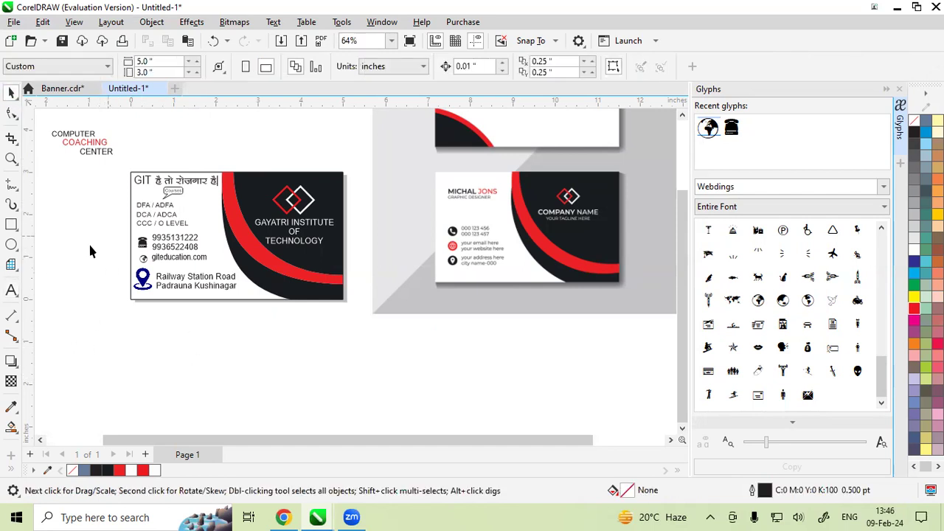
- Zoom in on the course list area of the card
{"action": "left_click", "coordinate": [11, 224]}
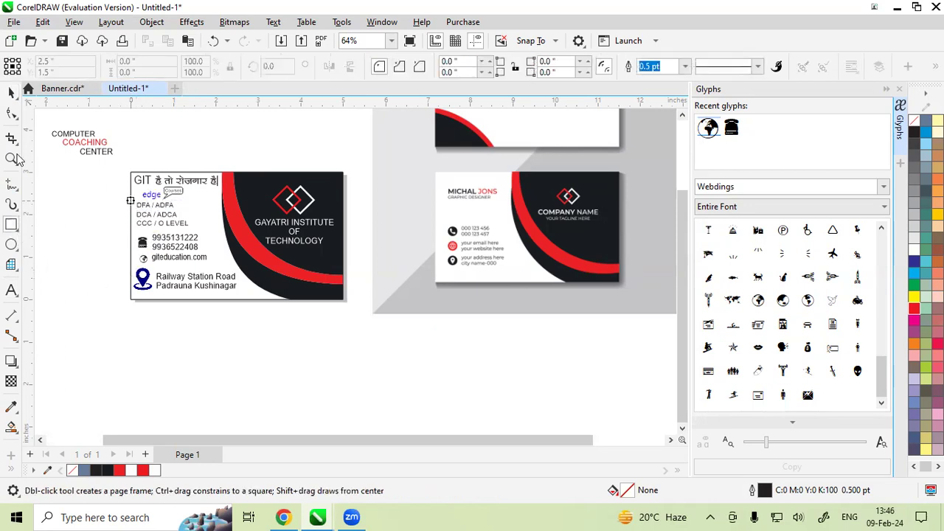
{"action": "left_click", "coordinate": [11, 91]}
{"action": "left_click", "coordinate": [11, 158]}
{"action": "left_click_drag", "start_coordinate": [124, 193], "coordinate": [222, 250]}
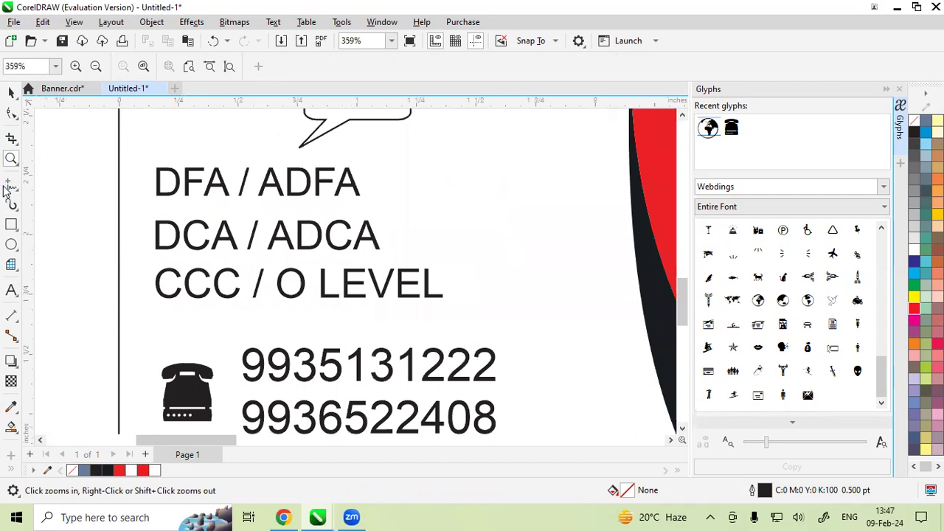
- Draw a rectangle framing the three course lines, lowering its top edge slightly
{"action": "left_click", "coordinate": [11, 225]}
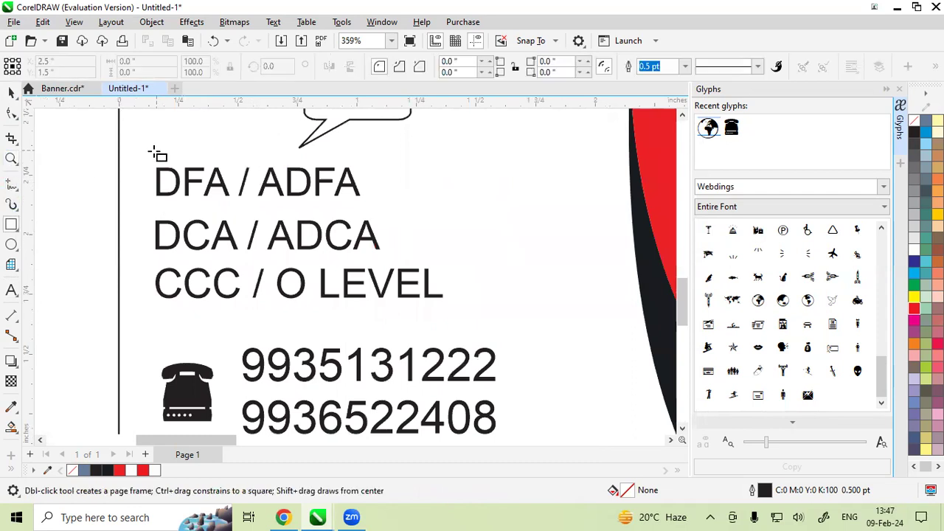
{"action": "left_click_drag", "start_coordinate": [138, 150], "coordinate": [458, 315]}
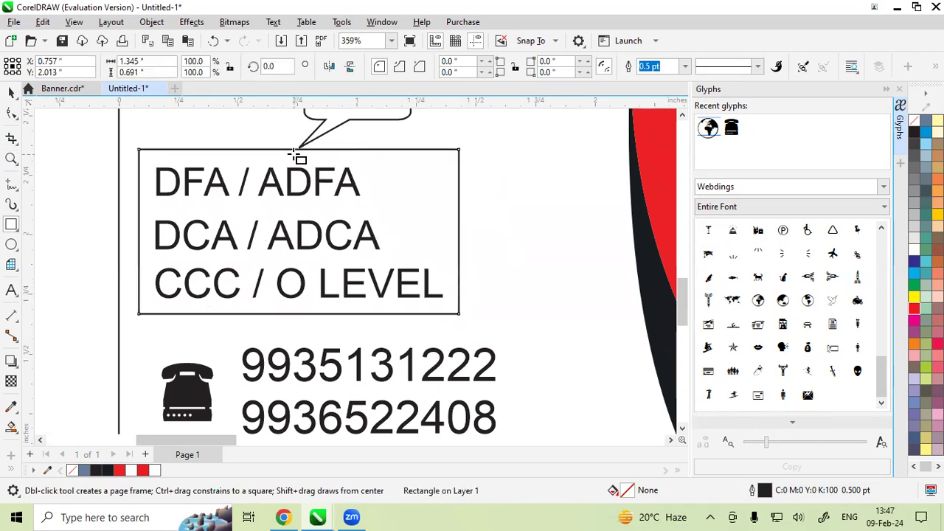
{"action": "left_click", "coordinate": [11, 91]}
{"action": "left_click_drag", "start_coordinate": [298, 146], "coordinate": [299, 157]}
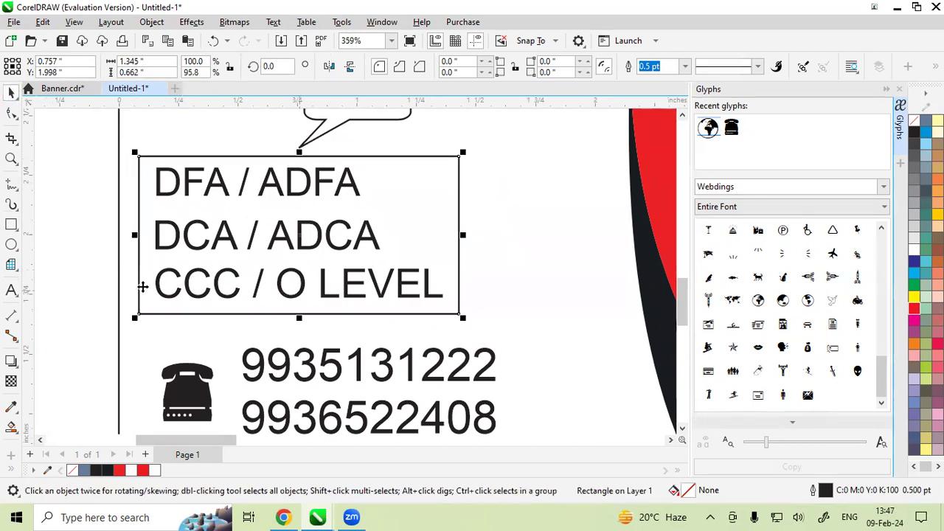
{"action": "left_click", "coordinate": [51, 274]}
{"action": "left_click", "coordinate": [173, 315]}
- Zoom back out until the whole card shows at 64%
{"action": "left_click", "coordinate": [11, 158]}
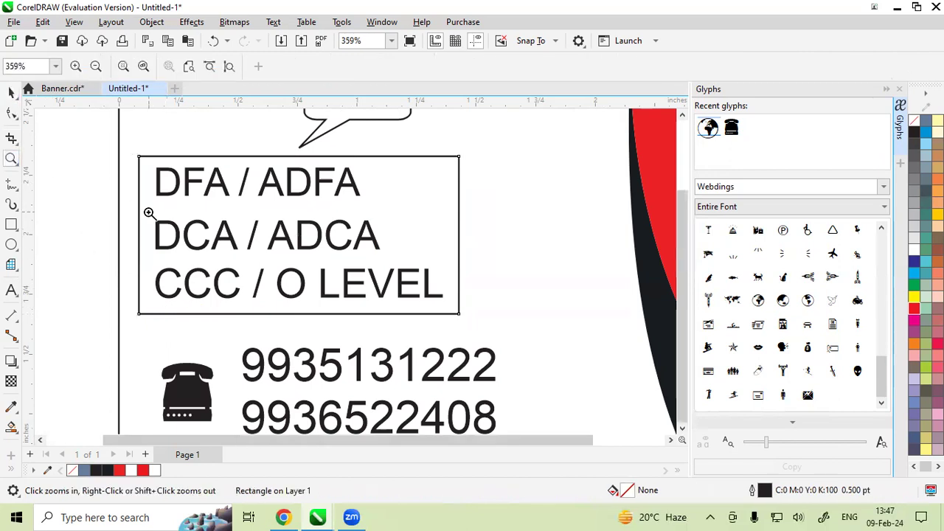
{"action": "right_click", "coordinate": [149, 213]}
{"action": "left_click", "coordinate": [91, 204]}
{"action": "right_click", "coordinate": [192, 240]}
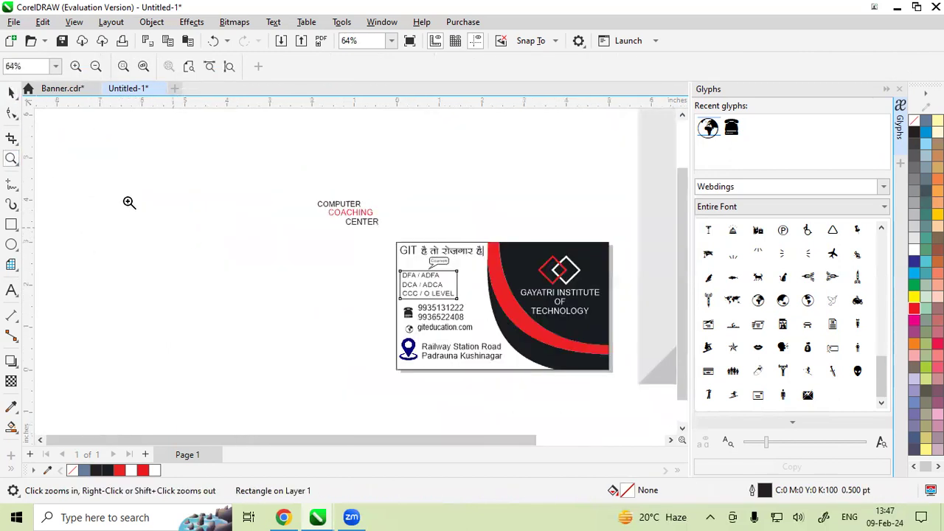
{"action": "left_click", "coordinate": [106, 243]}
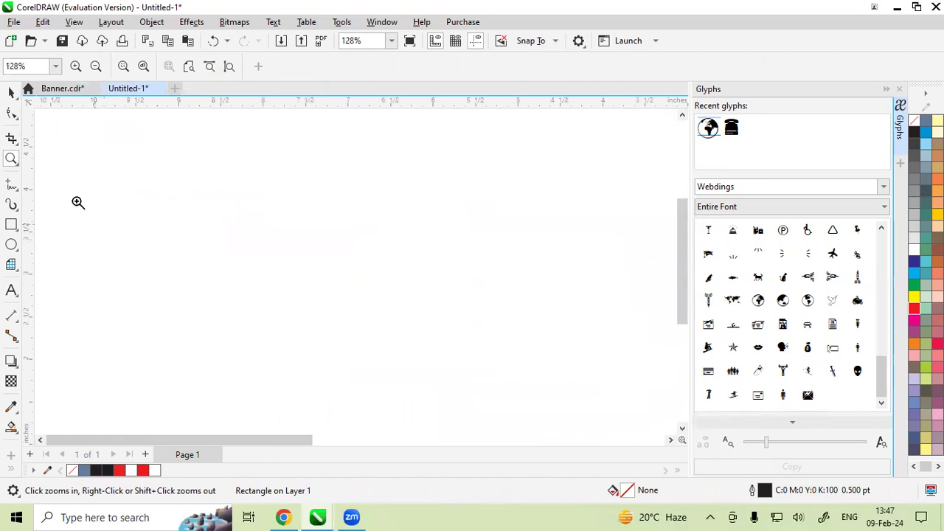
{"action": "right_click", "coordinate": [386, 261]}
{"action": "right_click", "coordinate": [594, 316]}
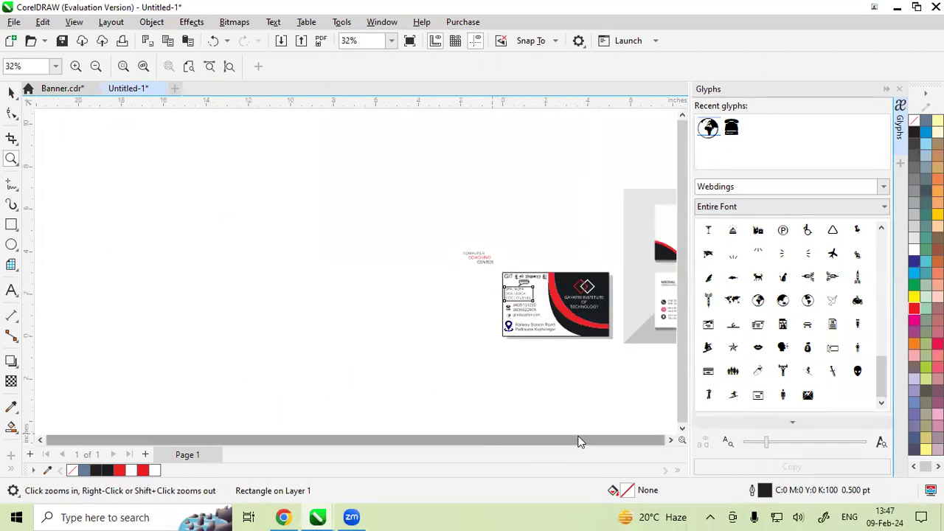
{"action": "left_click", "coordinate": [445, 247]}
{"action": "left_click", "coordinate": [554, 442]}
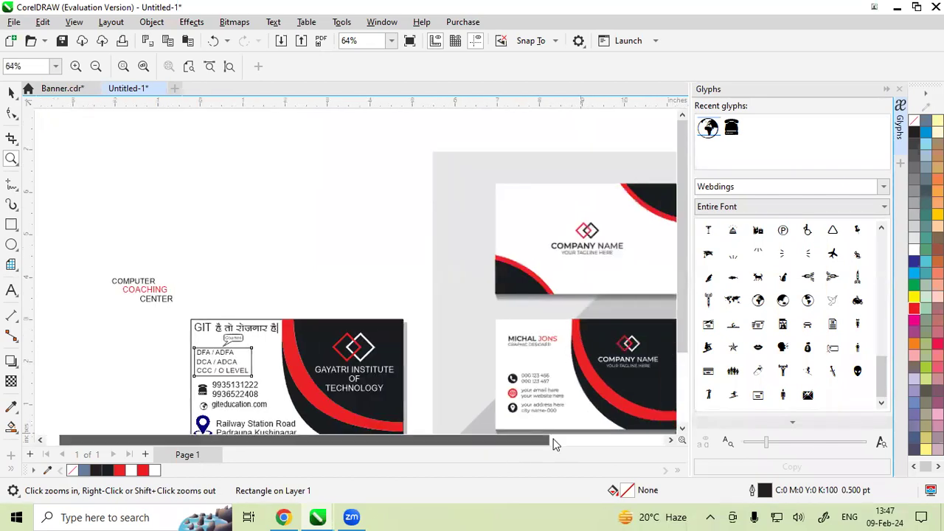
{"action": "left_click", "coordinate": [555, 443]}
{"action": "left_click_drag", "start_coordinate": [683, 265], "coordinate": [683, 338]}
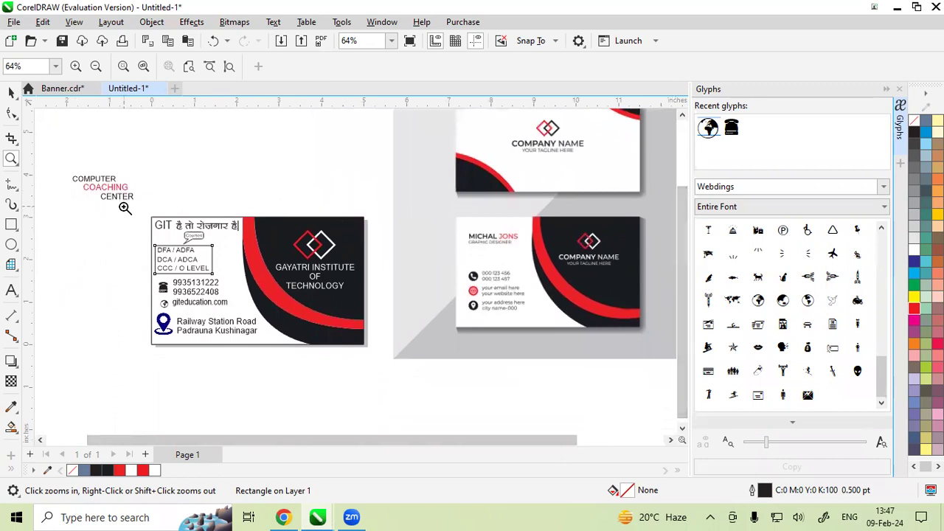
{"action": "left_click_drag", "start_coordinate": [57, 139], "coordinate": [555, 382]}
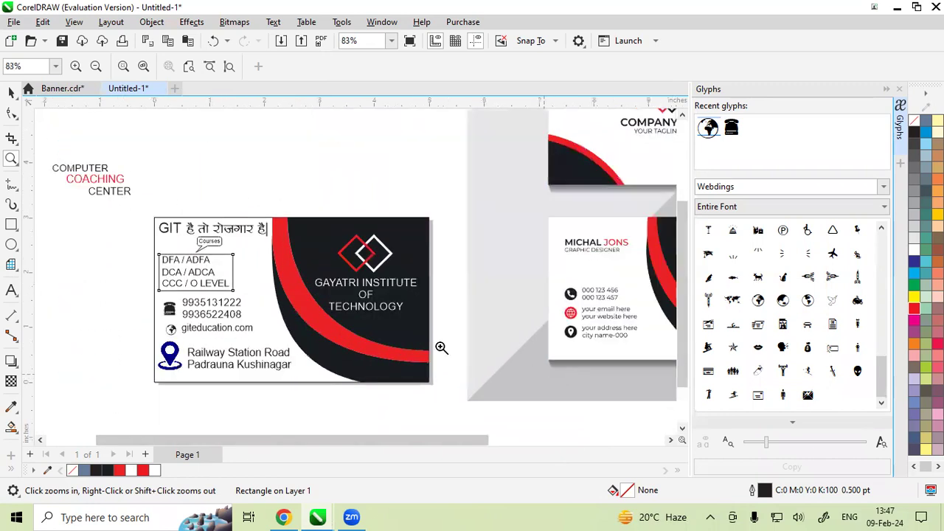
{"action": "left_click", "coordinate": [11, 92]}
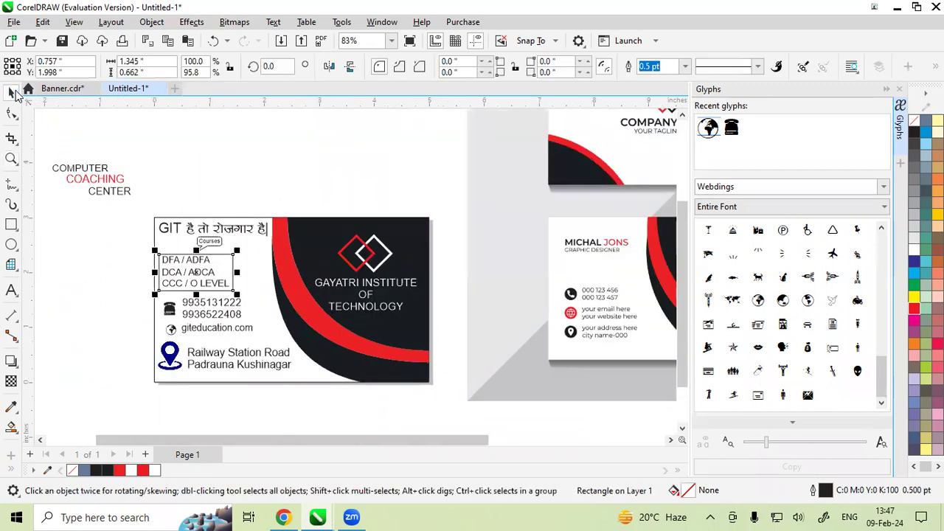
{"action": "left_click", "coordinate": [162, 158]}
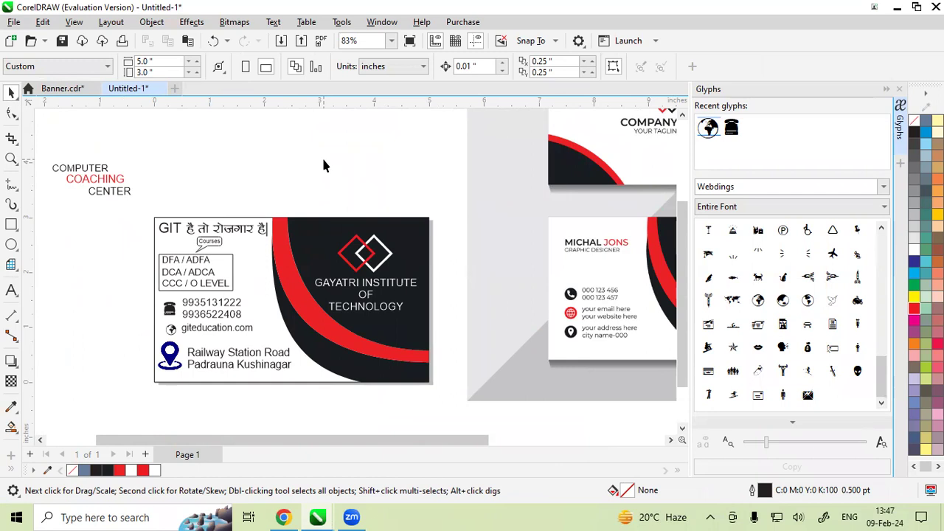
{"action": "left_click", "coordinate": [11, 159]}
- Zoom into the card's left half and drag the Courses callout with its text to the right
{"action": "left_click_drag", "start_coordinate": [134, 206], "coordinate": [298, 335]}
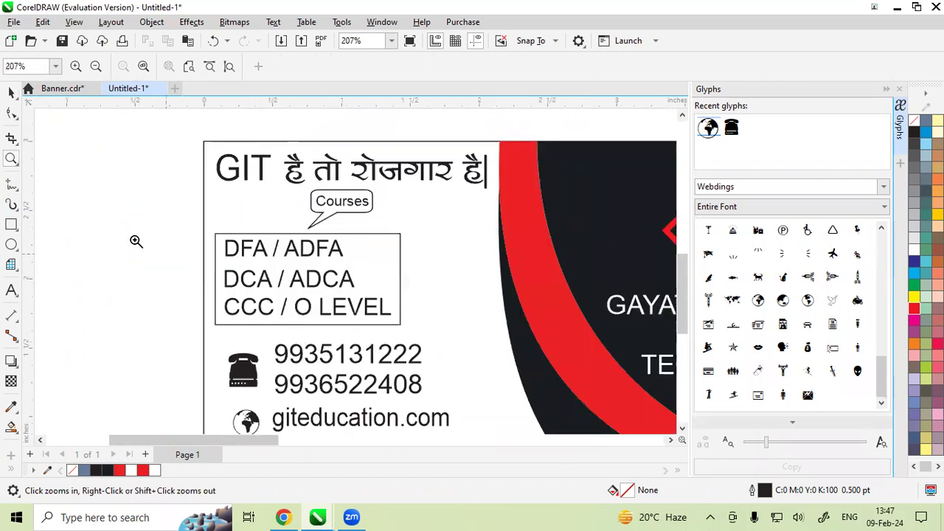
{"action": "left_click", "coordinate": [11, 92]}
{"action": "left_click_drag", "start_coordinate": [143, 181], "coordinate": [405, 243]}
{"action": "left_click_drag", "start_coordinate": [342, 201], "coordinate": [435, 217]}
{"action": "left_click", "coordinate": [158, 225]}
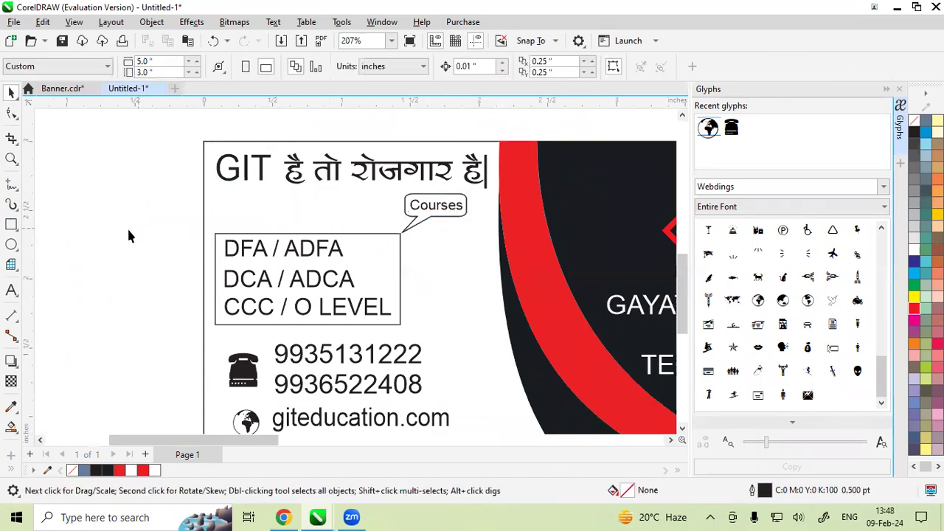
{"action": "left_click_drag", "start_coordinate": [228, 220], "coordinate": [492, 256]}
{"action": "left_click_drag", "start_coordinate": [445, 219], "coordinate": [442, 214]}
- Nudge the Courses callout slightly higher, keeping its tail on the course box
{"action": "left_click", "coordinate": [90, 219]}
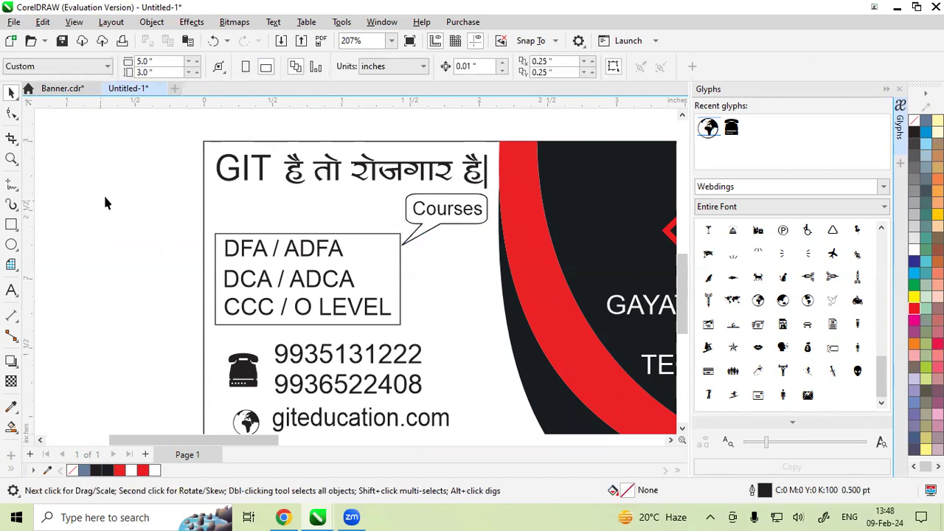
{"action": "left_click_drag", "start_coordinate": [488, 239], "coordinate": [499, 251]}
{"action": "left_click_drag", "start_coordinate": [446, 218], "coordinate": [448, 219]}
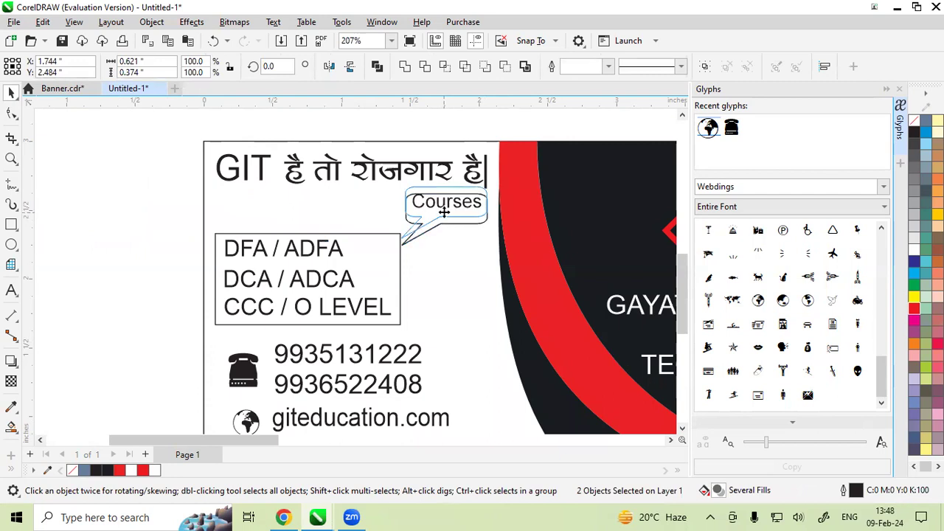
{"action": "left_click", "coordinate": [430, 202]}
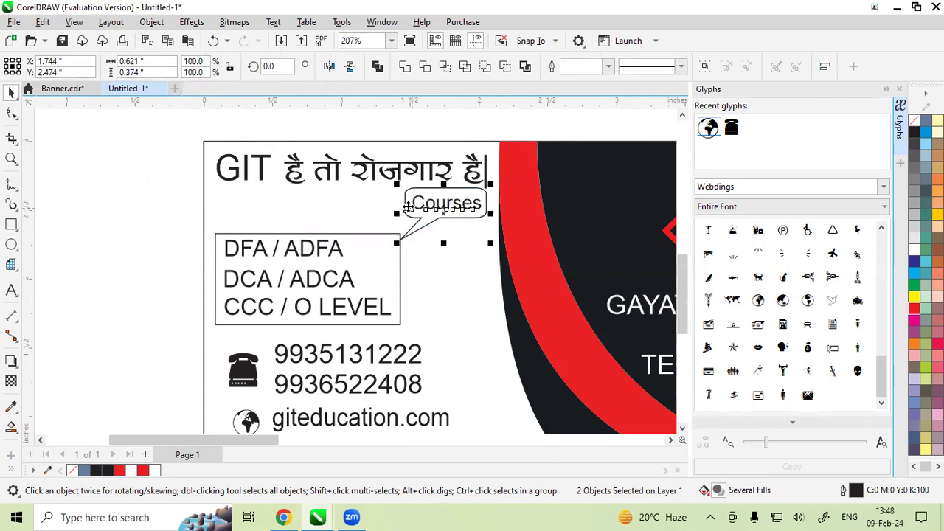
{"action": "left_click", "coordinate": [132, 229]}
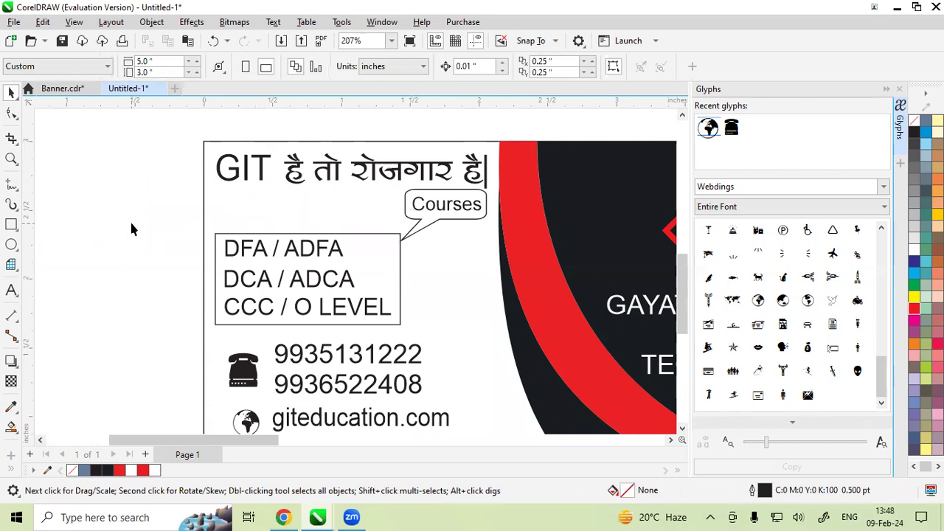
{"action": "left_click", "coordinate": [473, 221]}
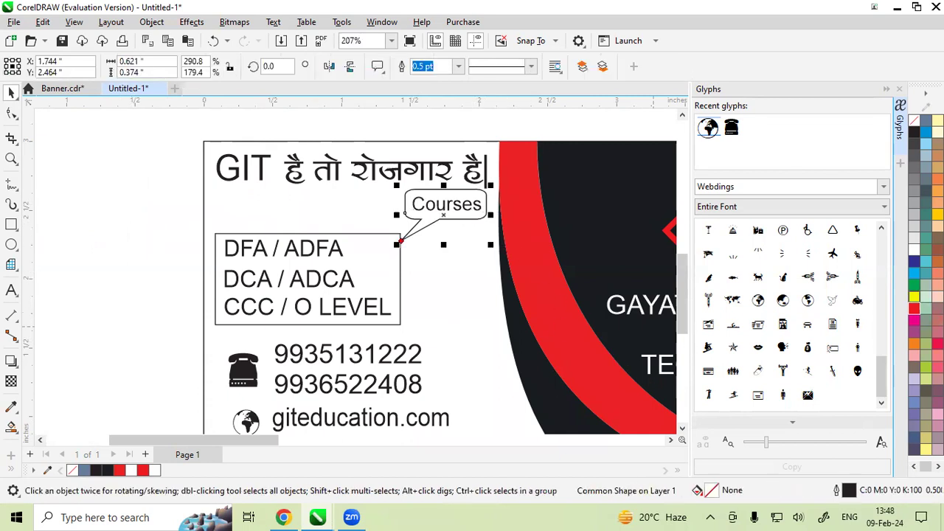
- Fill the Courses callout with the red sampled from the card's curve
{"action": "left_click", "coordinate": [915, 298]}
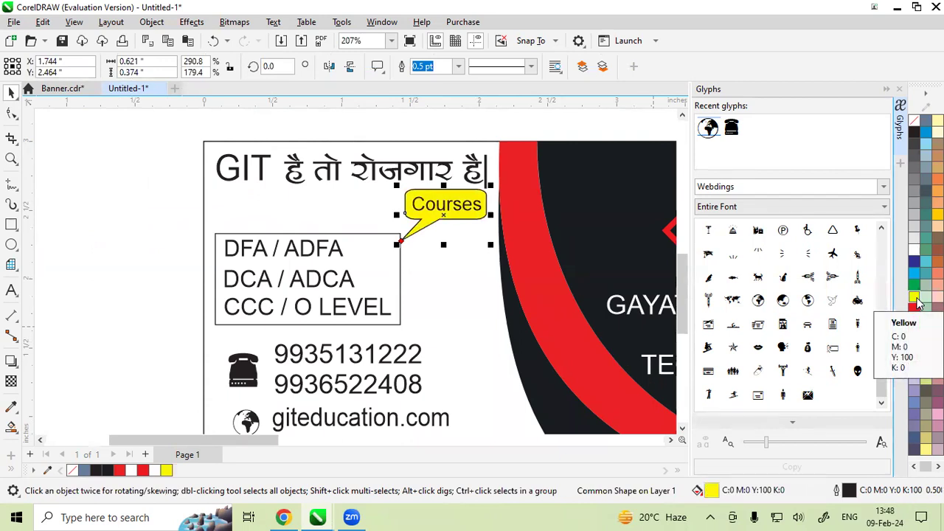
{"action": "left_click", "coordinate": [914, 308]}
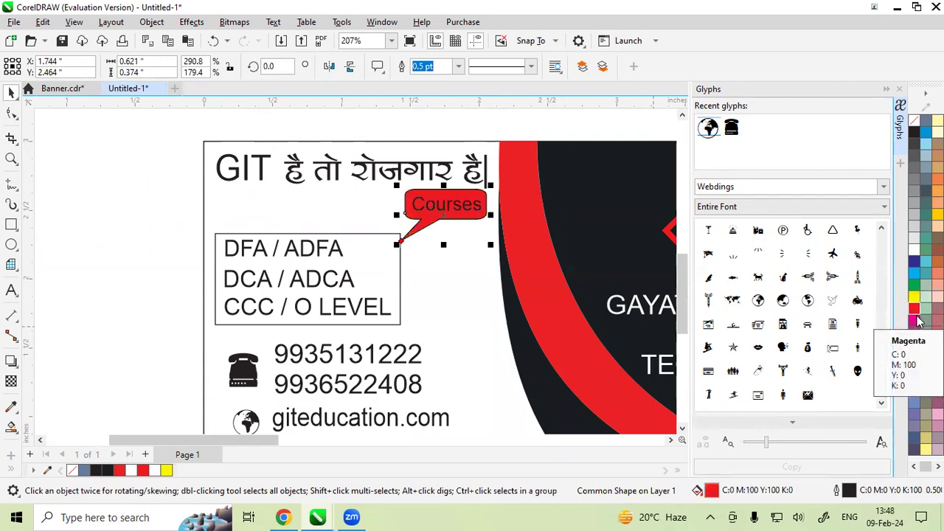
{"action": "left_click", "coordinate": [916, 320]}
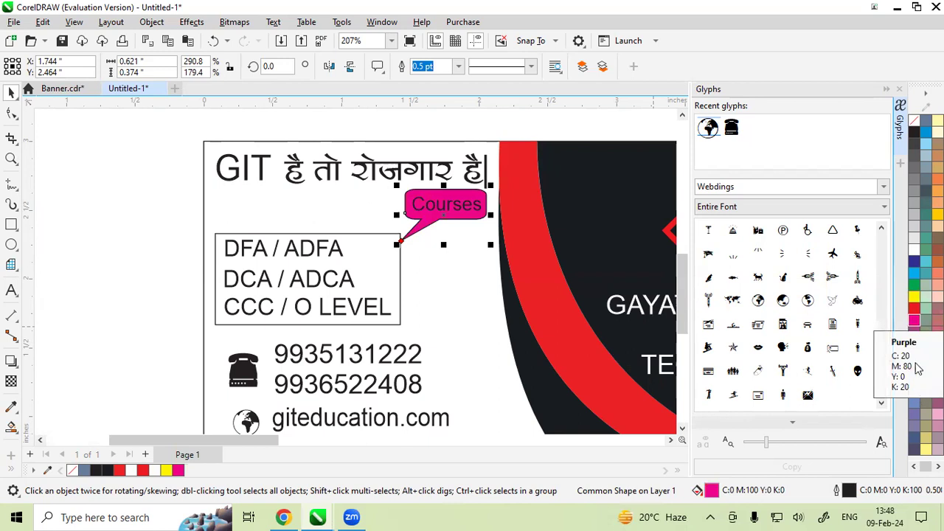
{"action": "left_click", "coordinate": [13, 408]}
{"action": "left_click", "coordinate": [562, 275]}
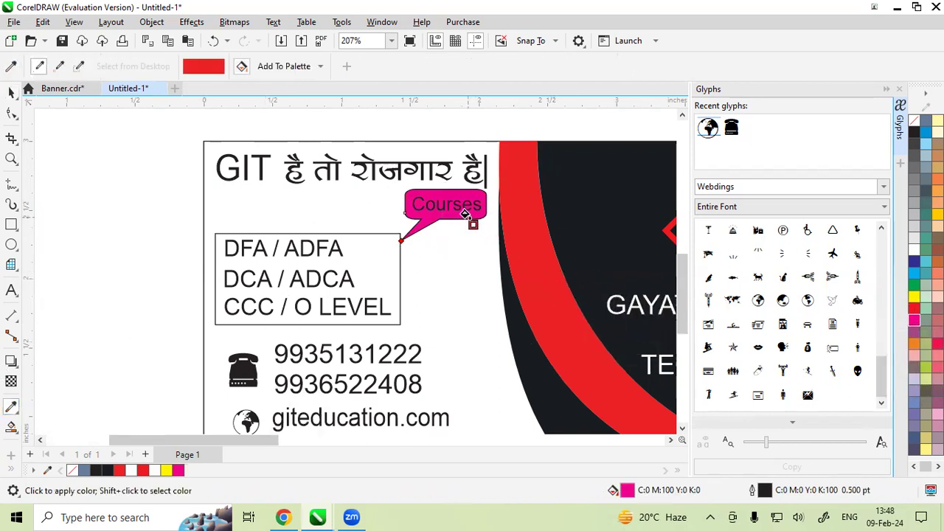
{"action": "left_click", "coordinate": [417, 213]}
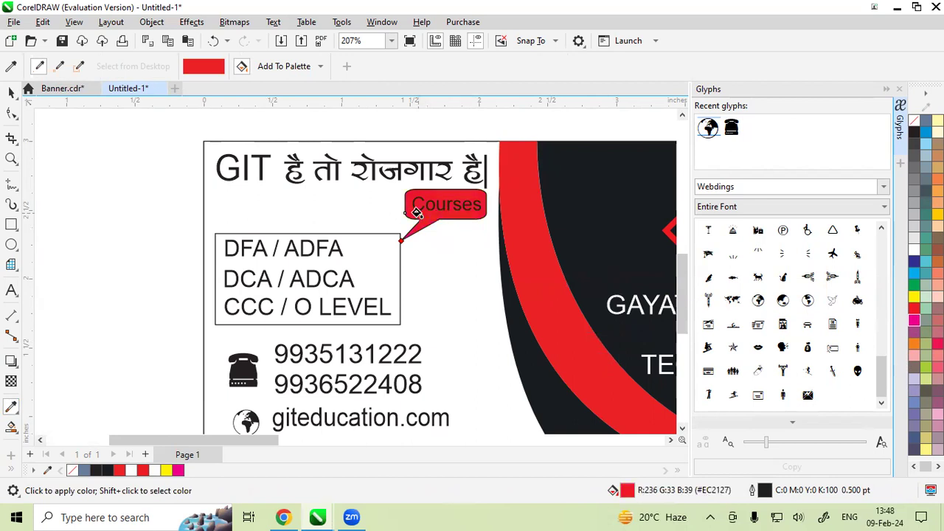
- Make the Courses text bold and white, narrowing it to fit the bubble
{"action": "left_click", "coordinate": [12, 92]}
{"action": "key", "text": "space"}
{"action": "left_click", "coordinate": [442, 212]}
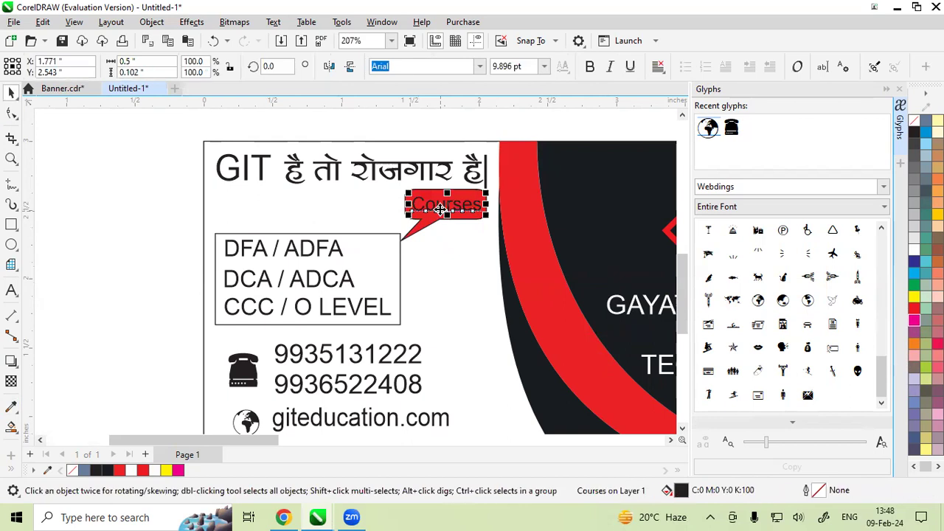
{"action": "left_click", "coordinate": [589, 66]}
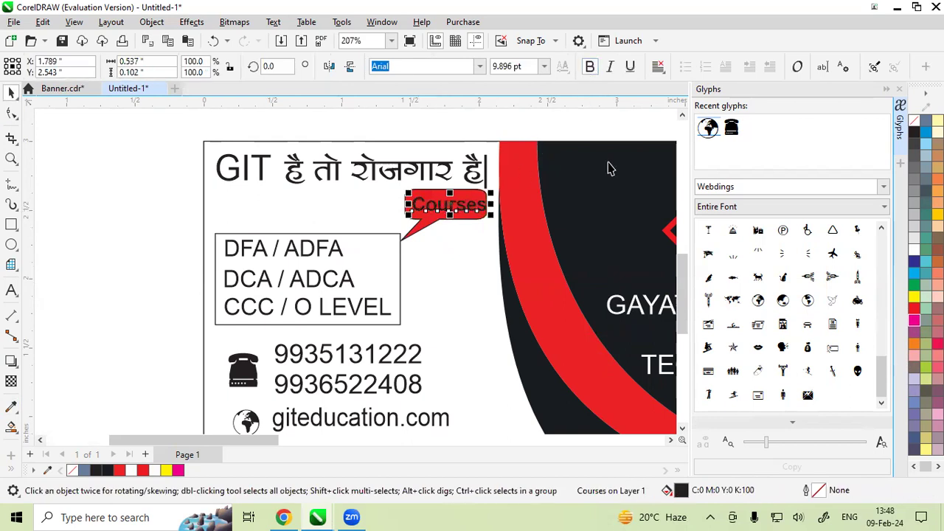
{"action": "left_click", "coordinate": [914, 252]}
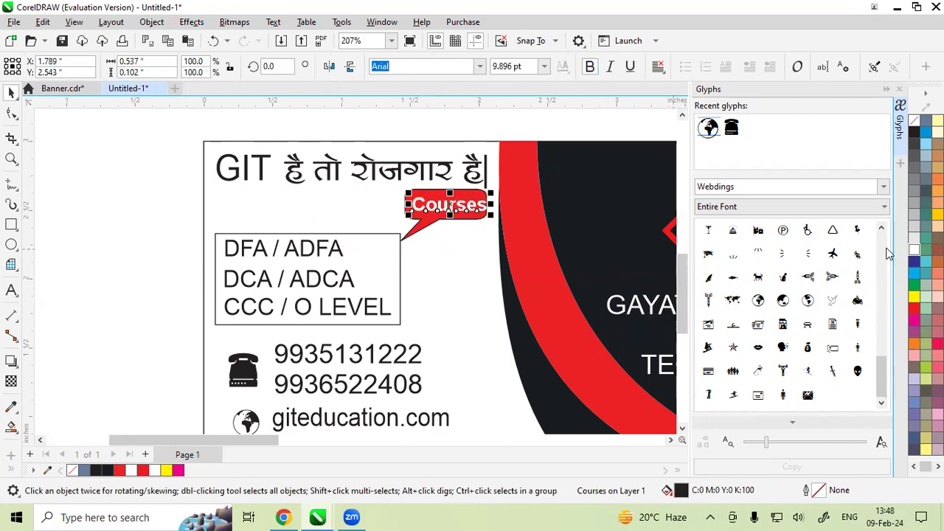
{"action": "mouse_move", "coordinate": [489, 208]}
{"action": "left_mouse_down"}
{"action": "mouse_move", "coordinate": [476, 204]}
{"action": "mouse_move", "coordinate": [484, 205]}
{"action": "left_mouse_up"}
{"action": "left_click", "coordinate": [80, 244]}
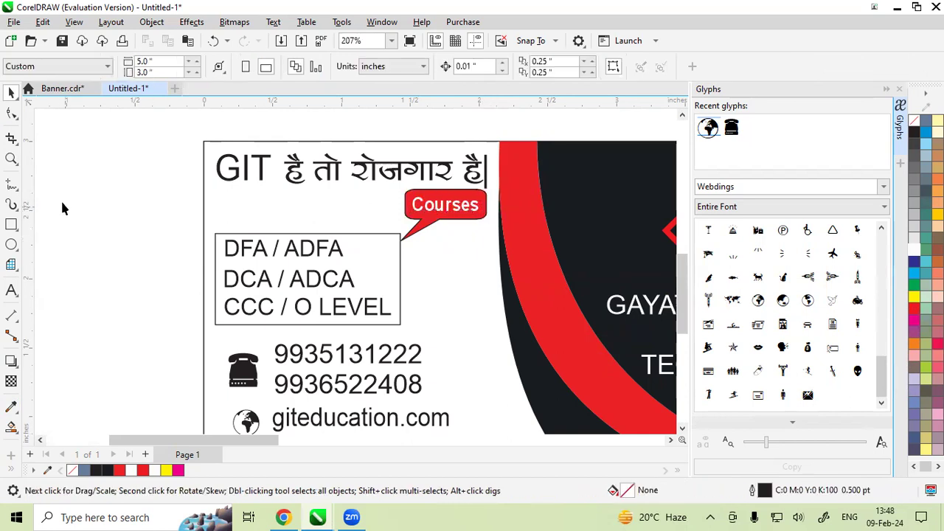
- Zoom out to view the whole finished card
{"action": "left_click", "coordinate": [11, 158]}
{"action": "right_click", "coordinate": [237, 231]}
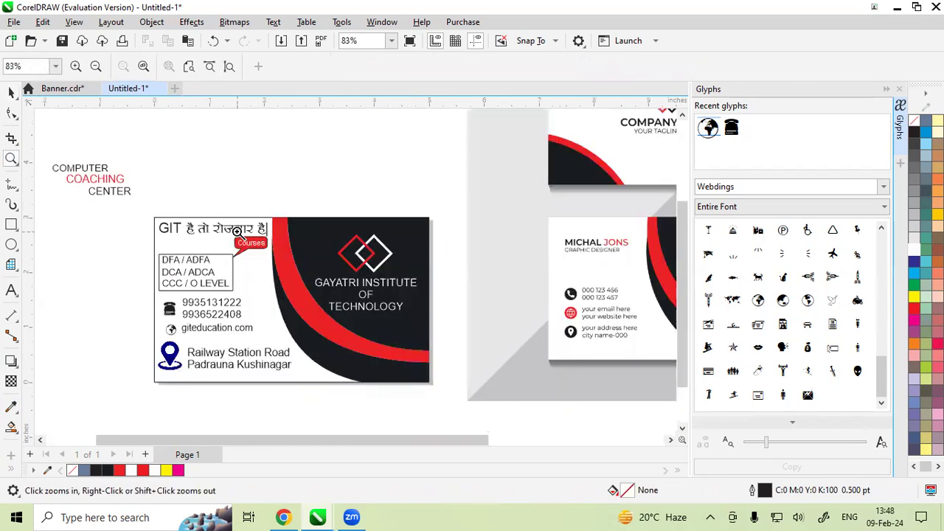
{"action": "left_click", "coordinate": [11, 92]}
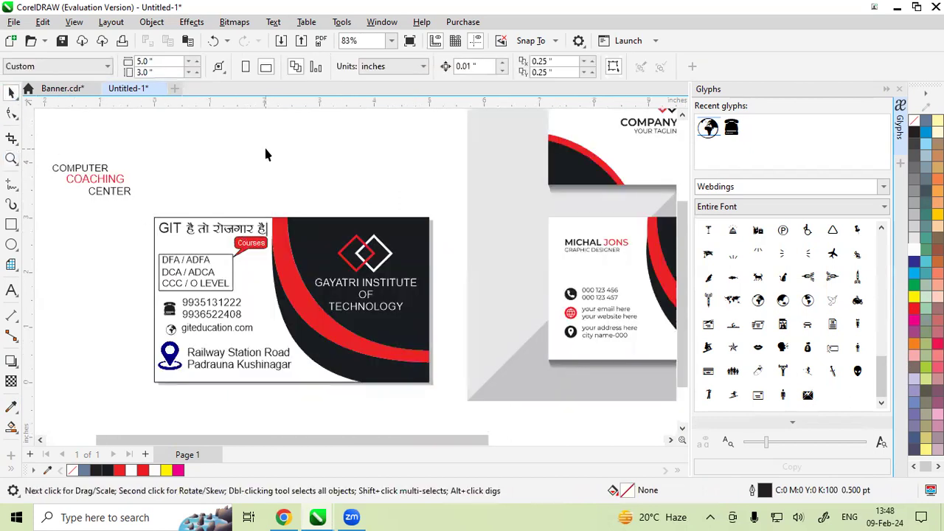